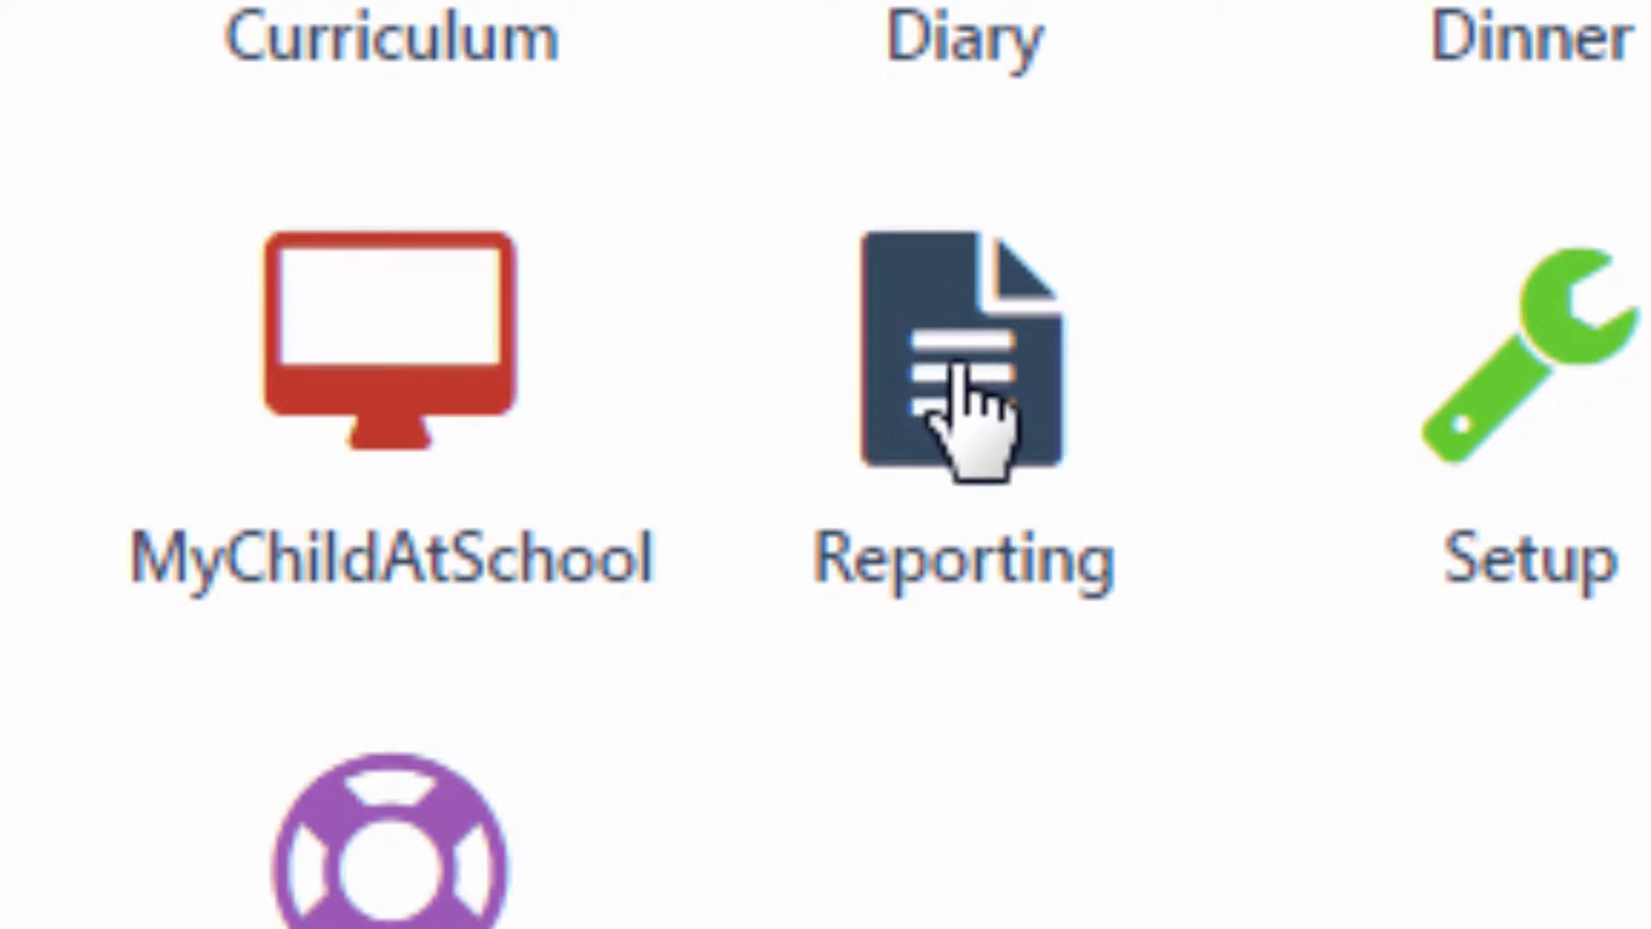
# Open the advanced reports in Reporting and run the Headline Figures Dashboard report with its existing parameters
pyautogui.click(954, 369)
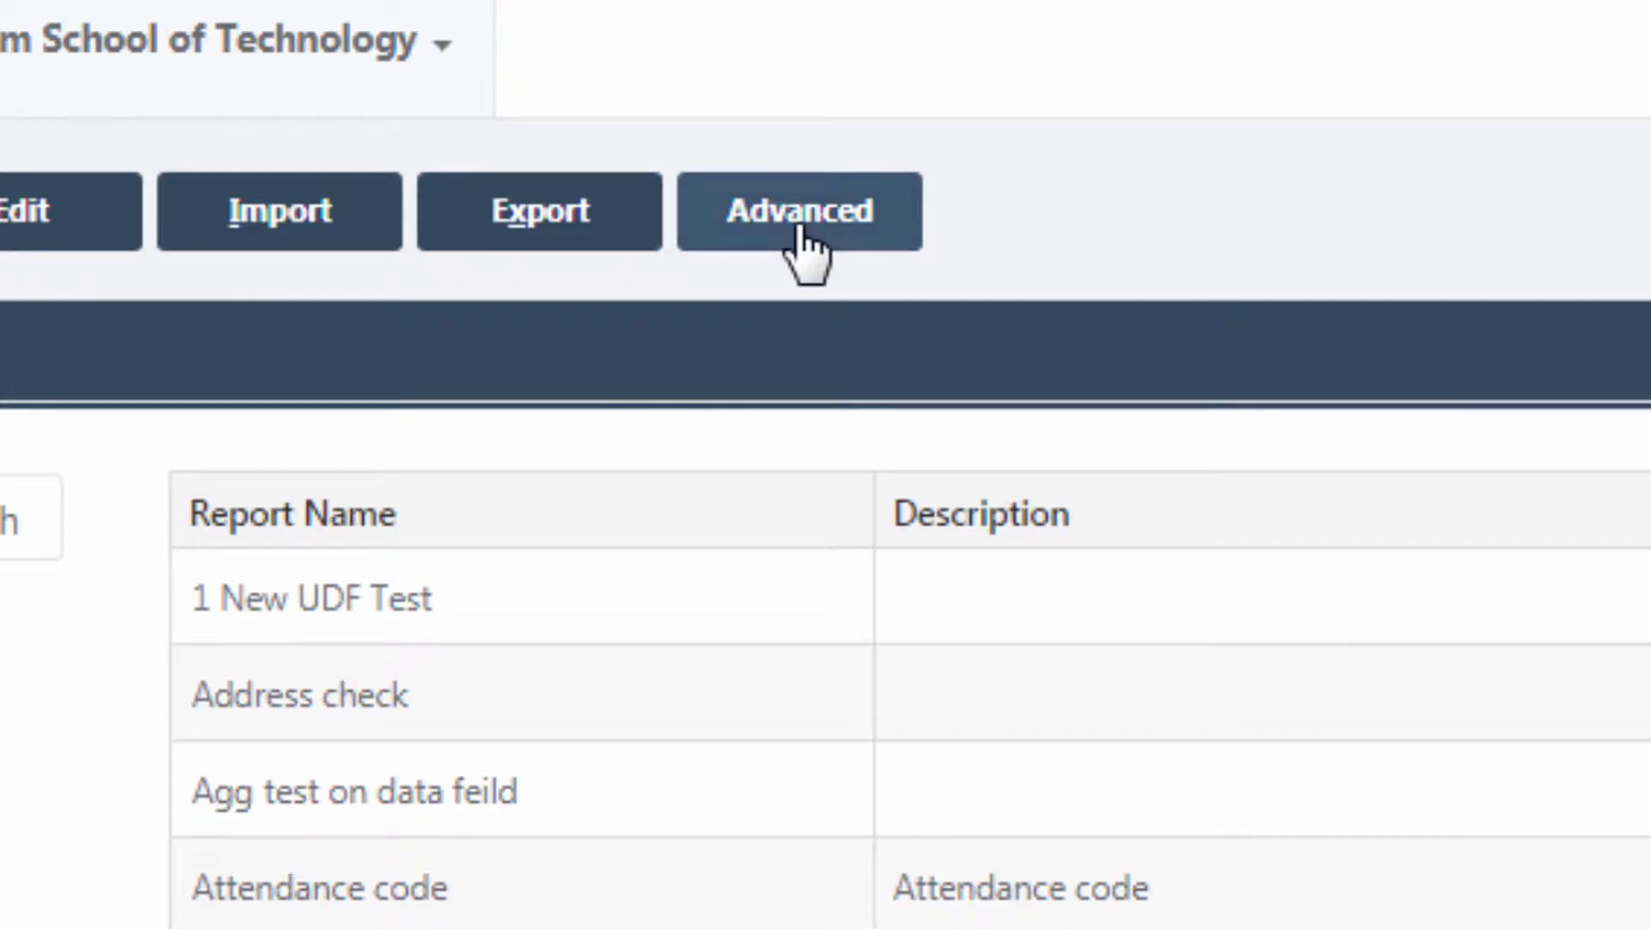
pyautogui.click(800, 230)
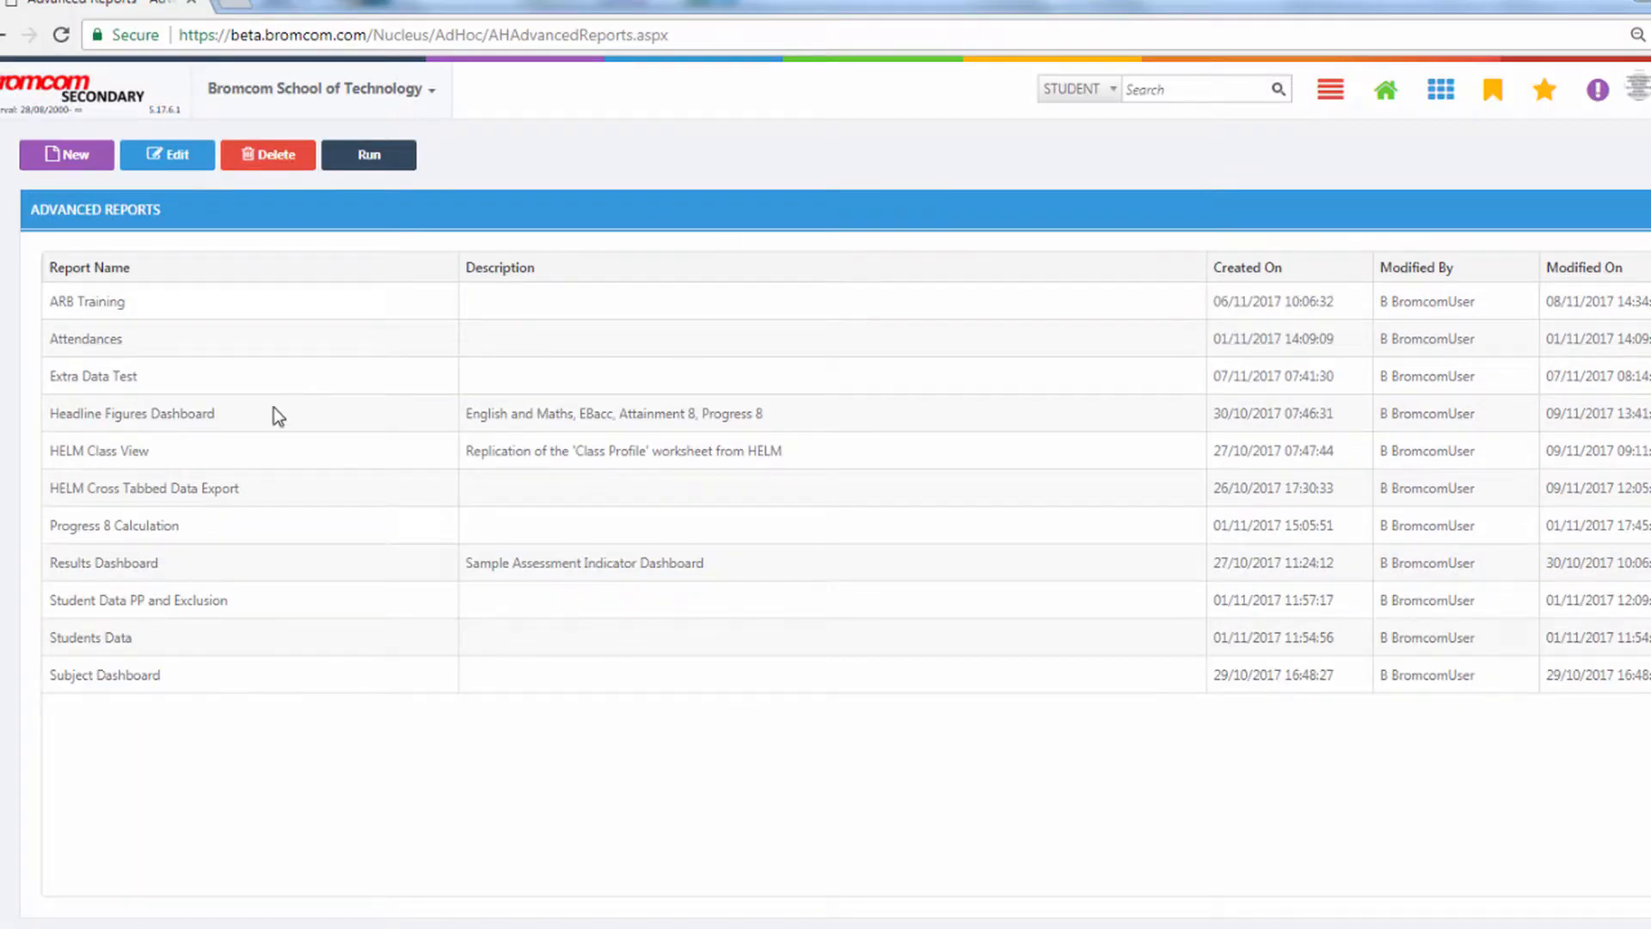
pyautogui.click(256, 414)
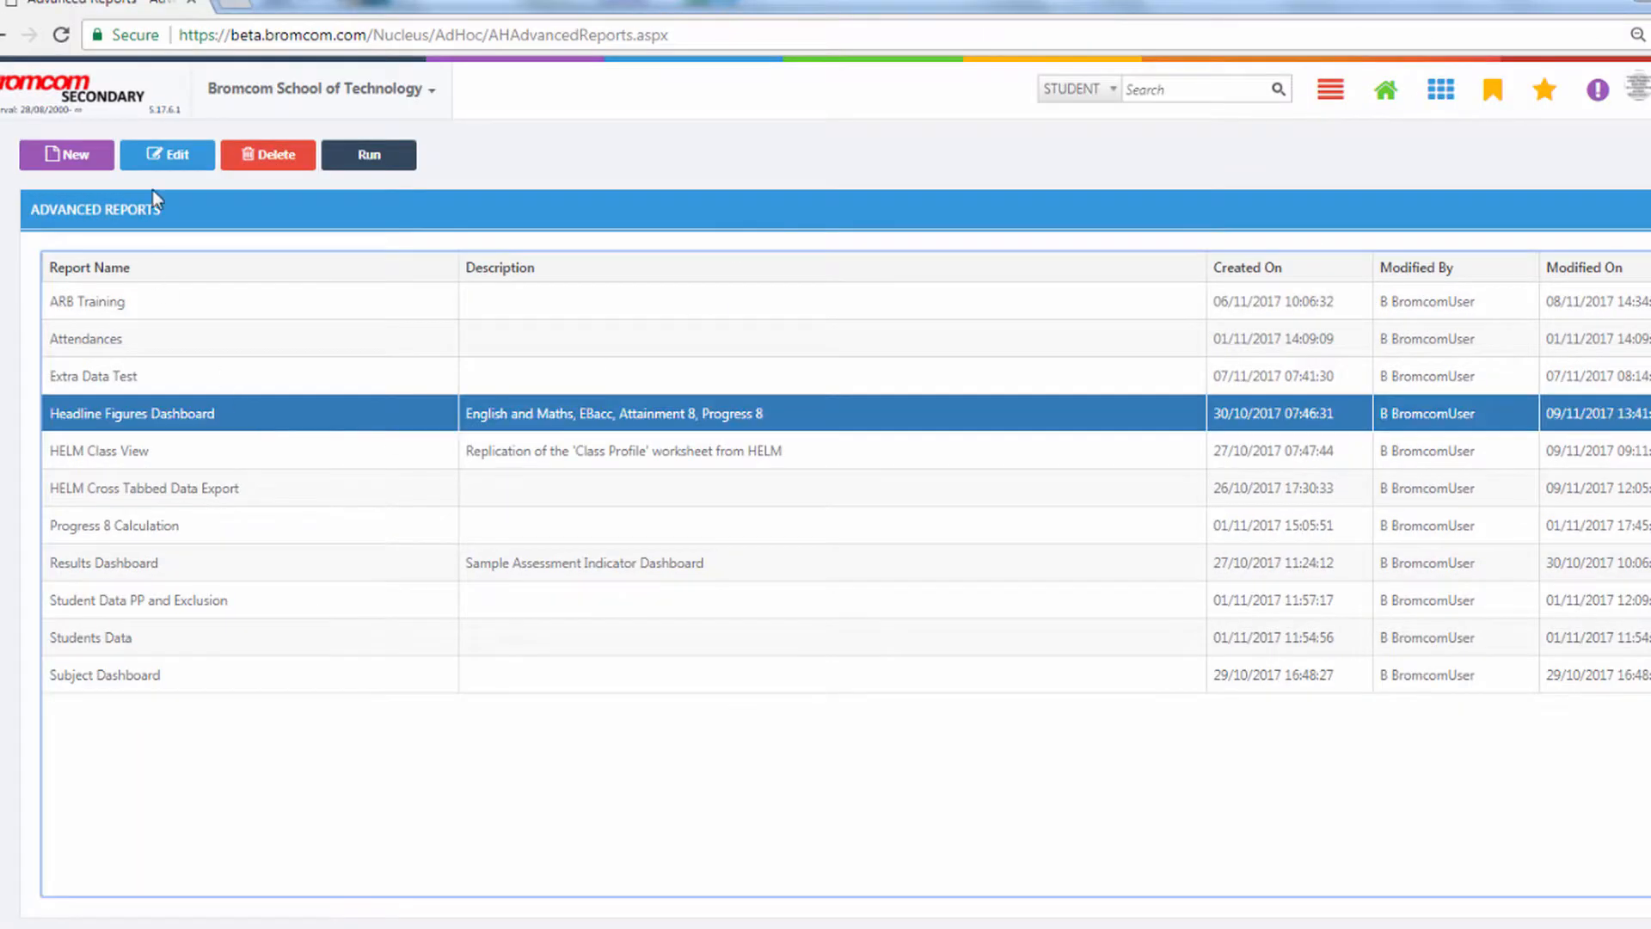
pyautogui.click(369, 157)
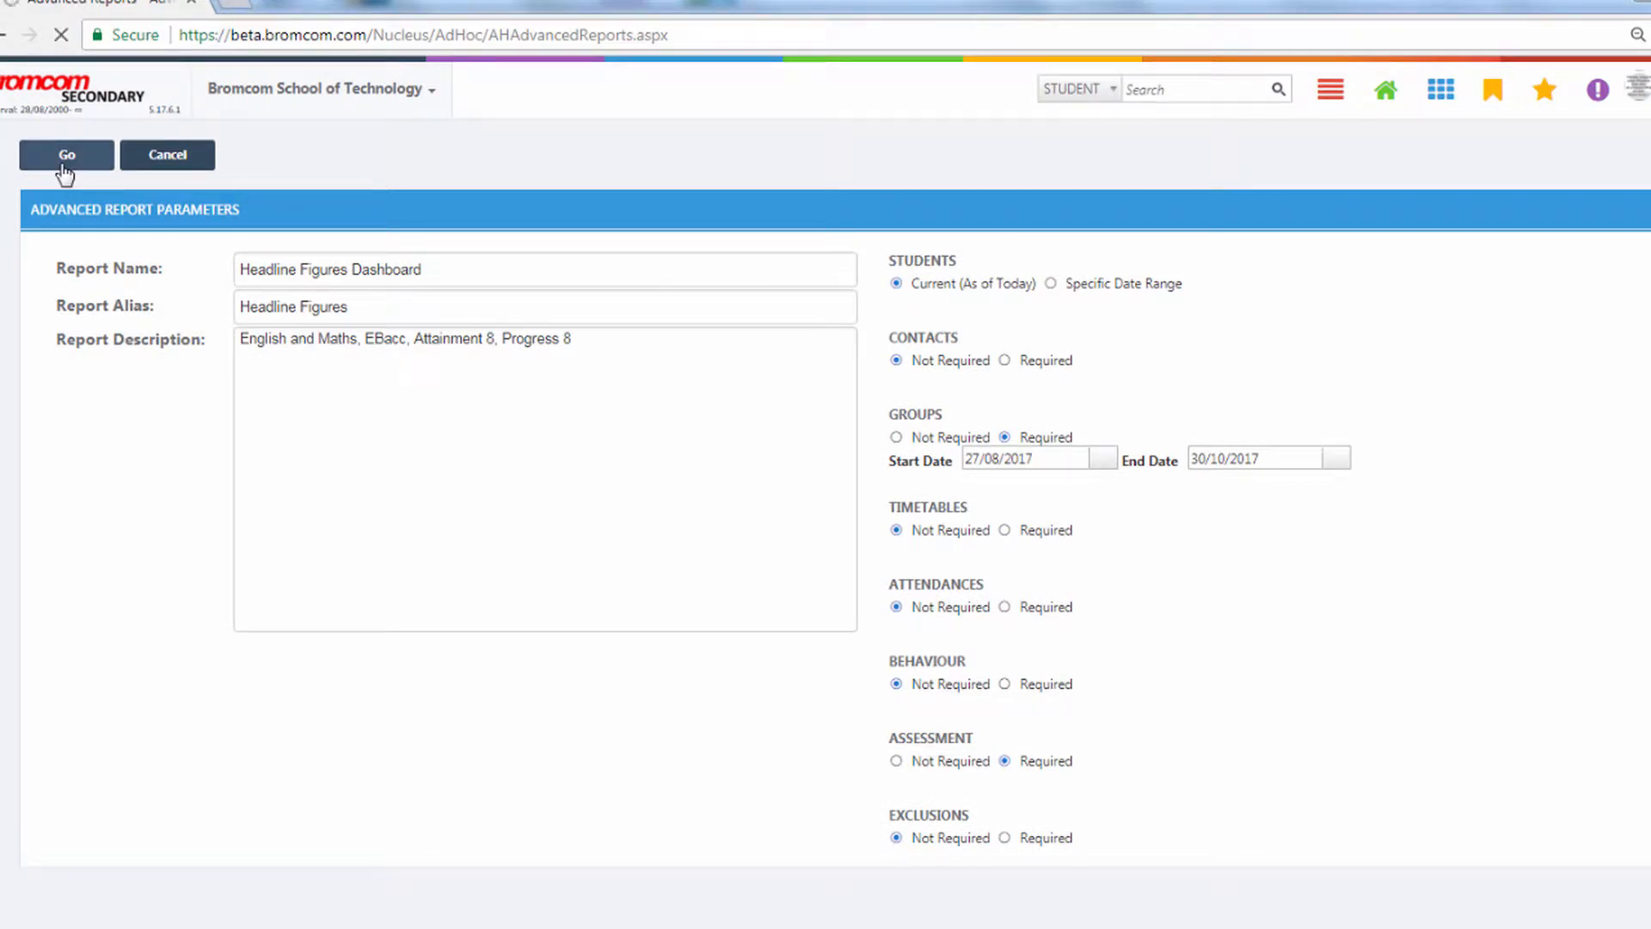
pyautogui.click(66, 156)
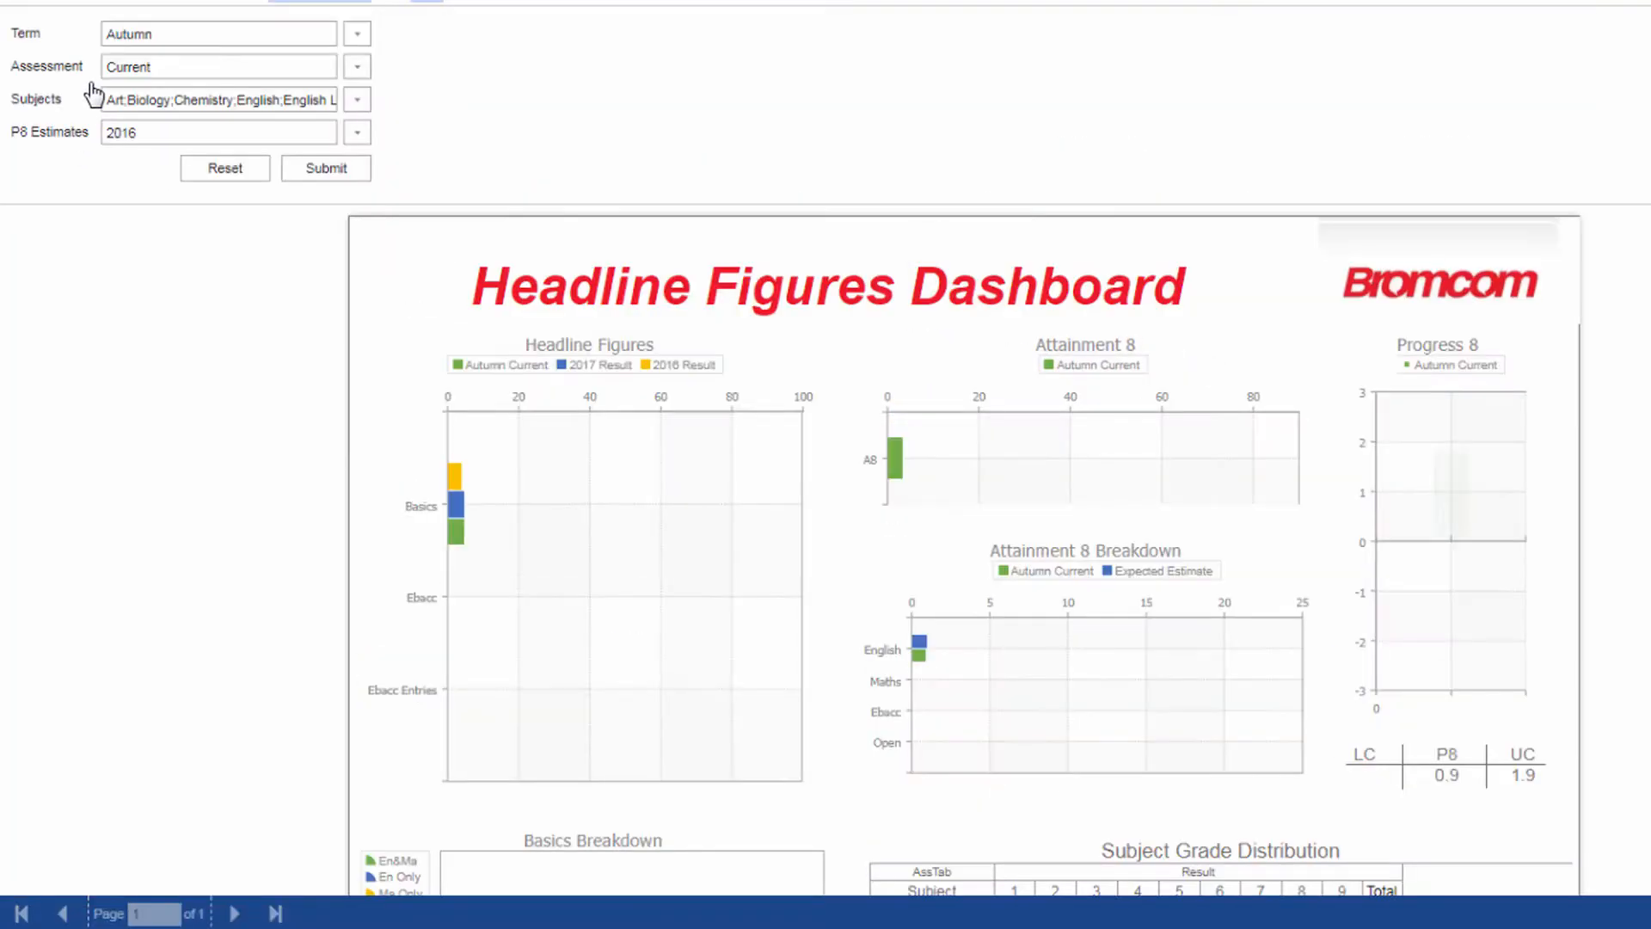
pyautogui.scroll(-1, 126, 290)
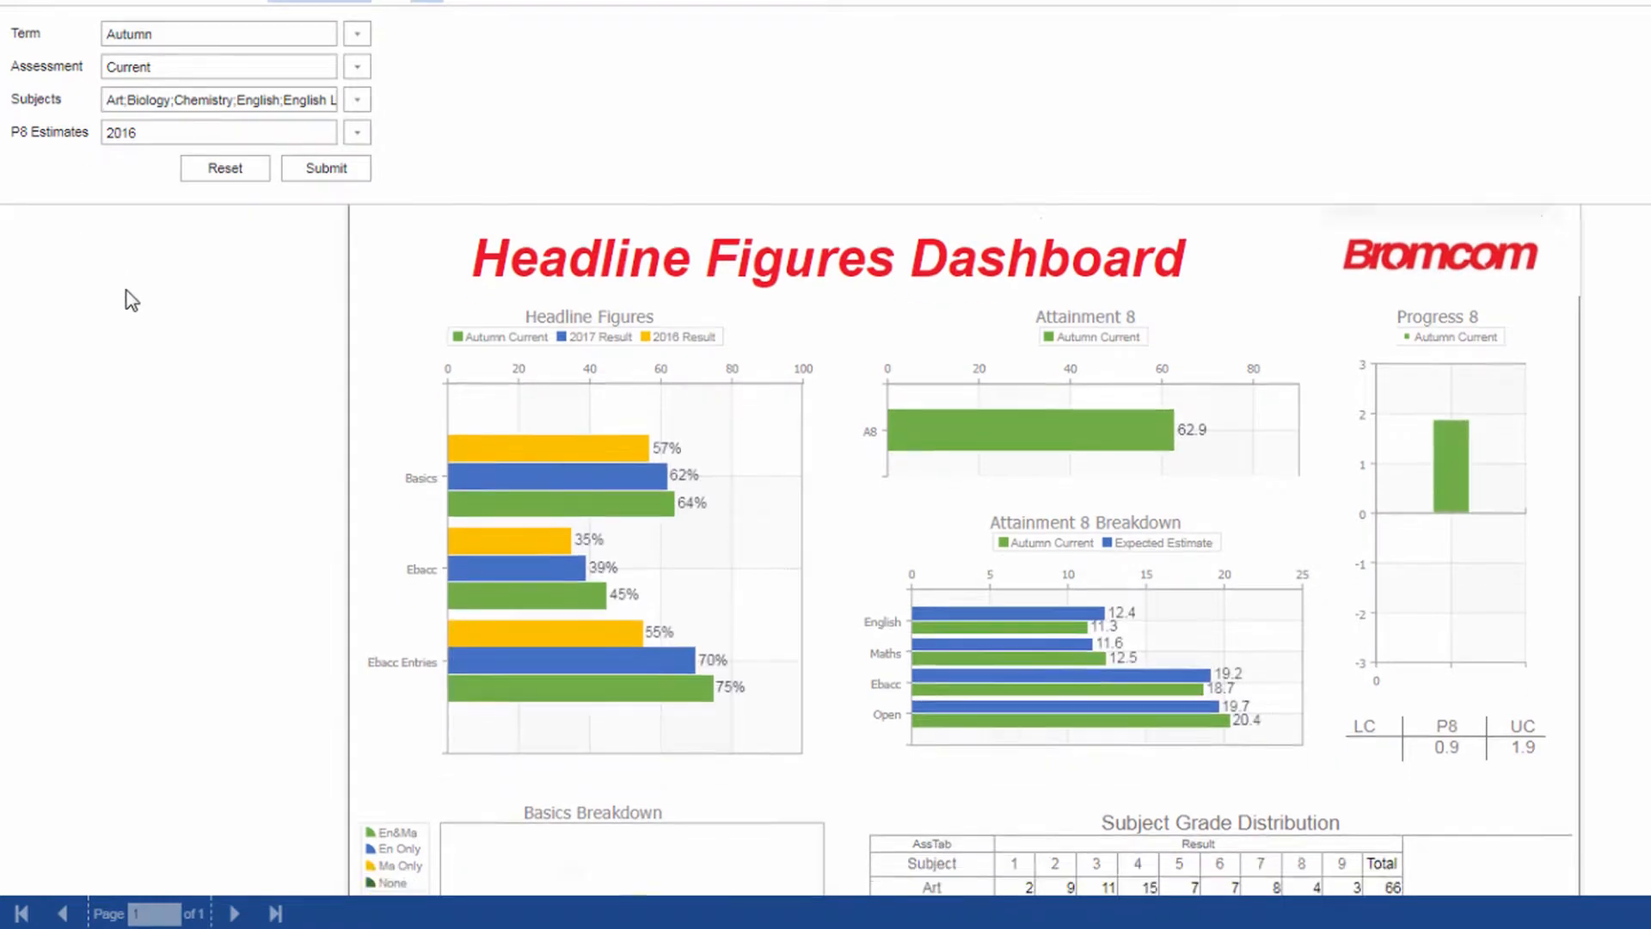
pyautogui.scroll(1, 127, 290)
pyautogui.scroll(1, 130, 300)
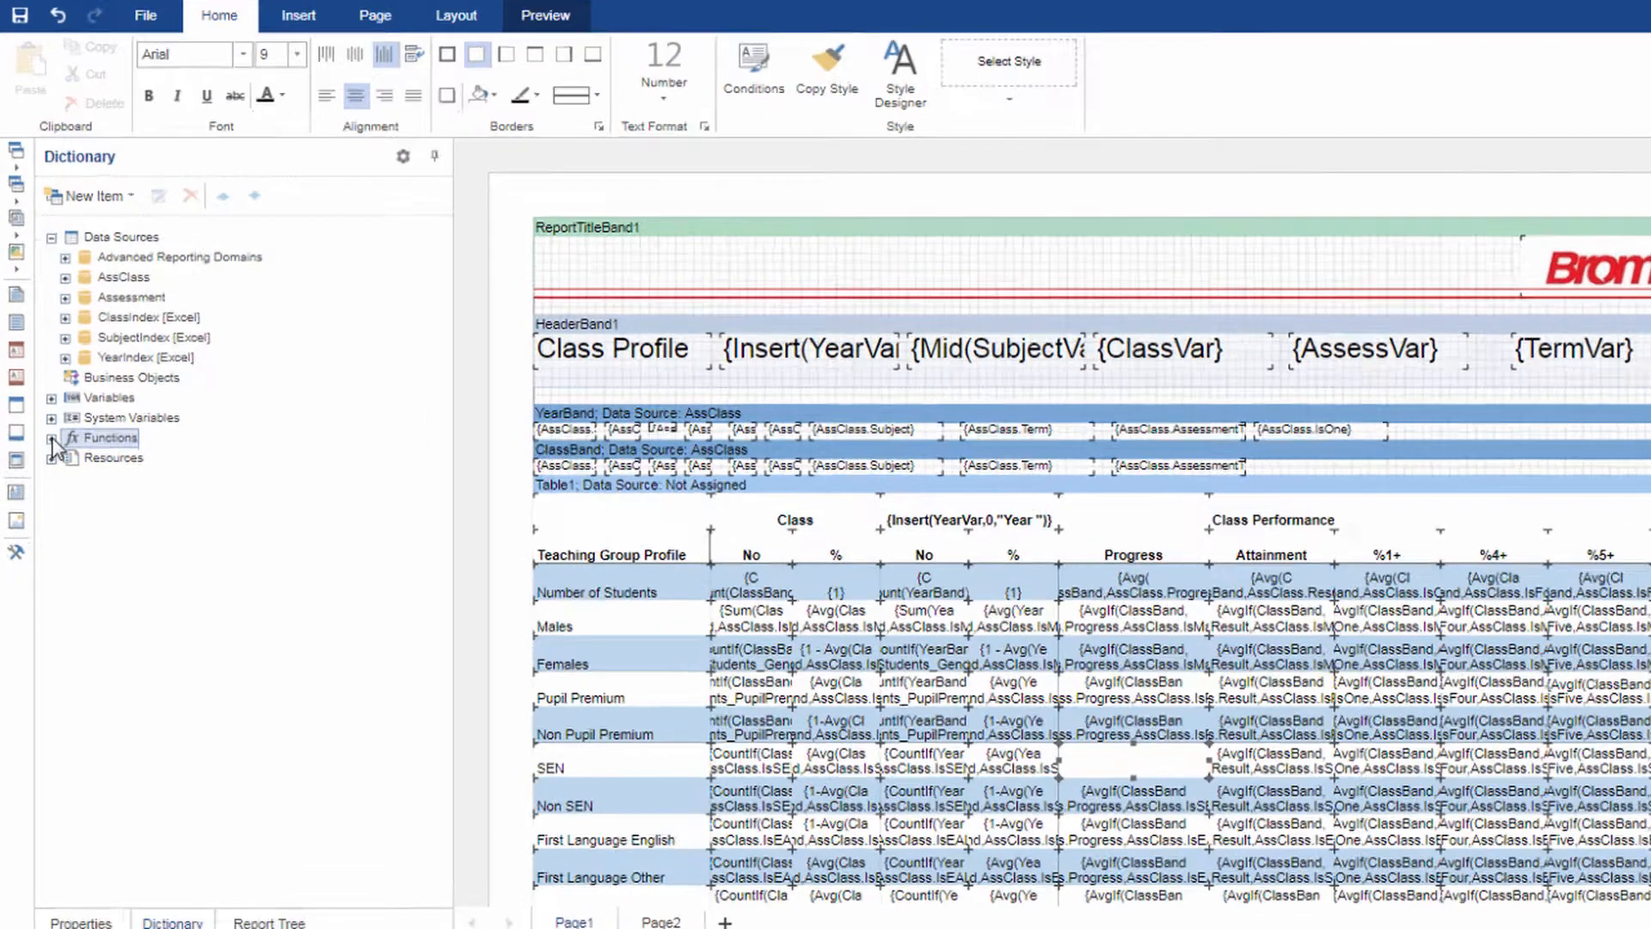
# Begin the expression {AvgIf(ClassBand,AssClass.Progress in the empty Progress cell of the SEN row
pyautogui.click(46, 474)
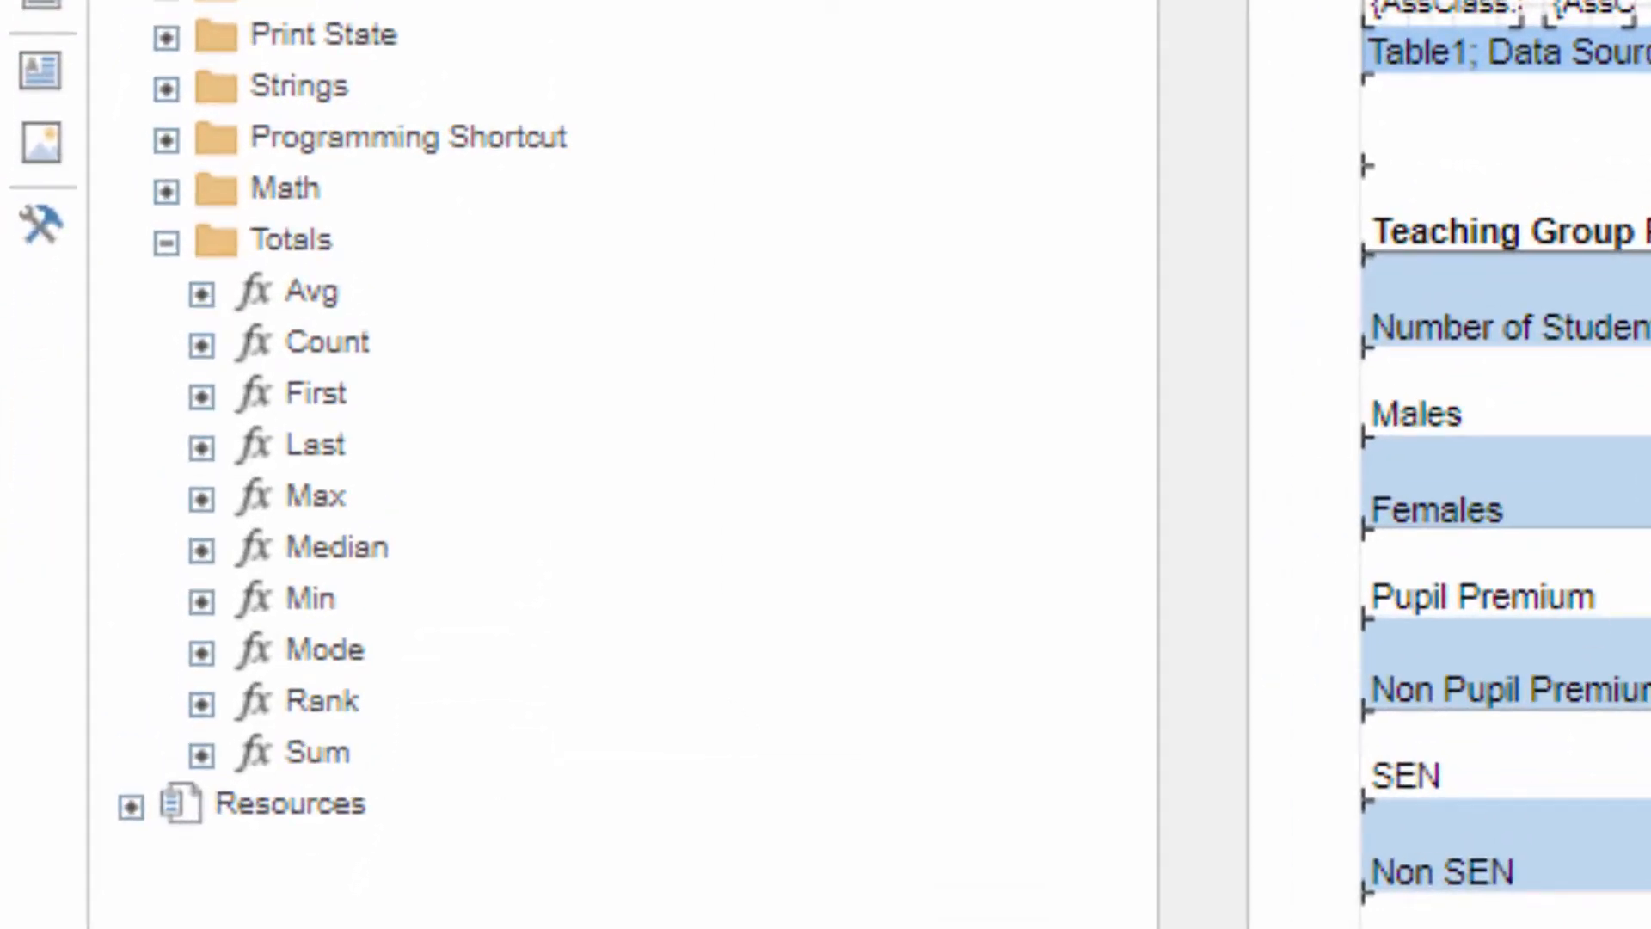
pyautogui.doubleClick(981, 130)
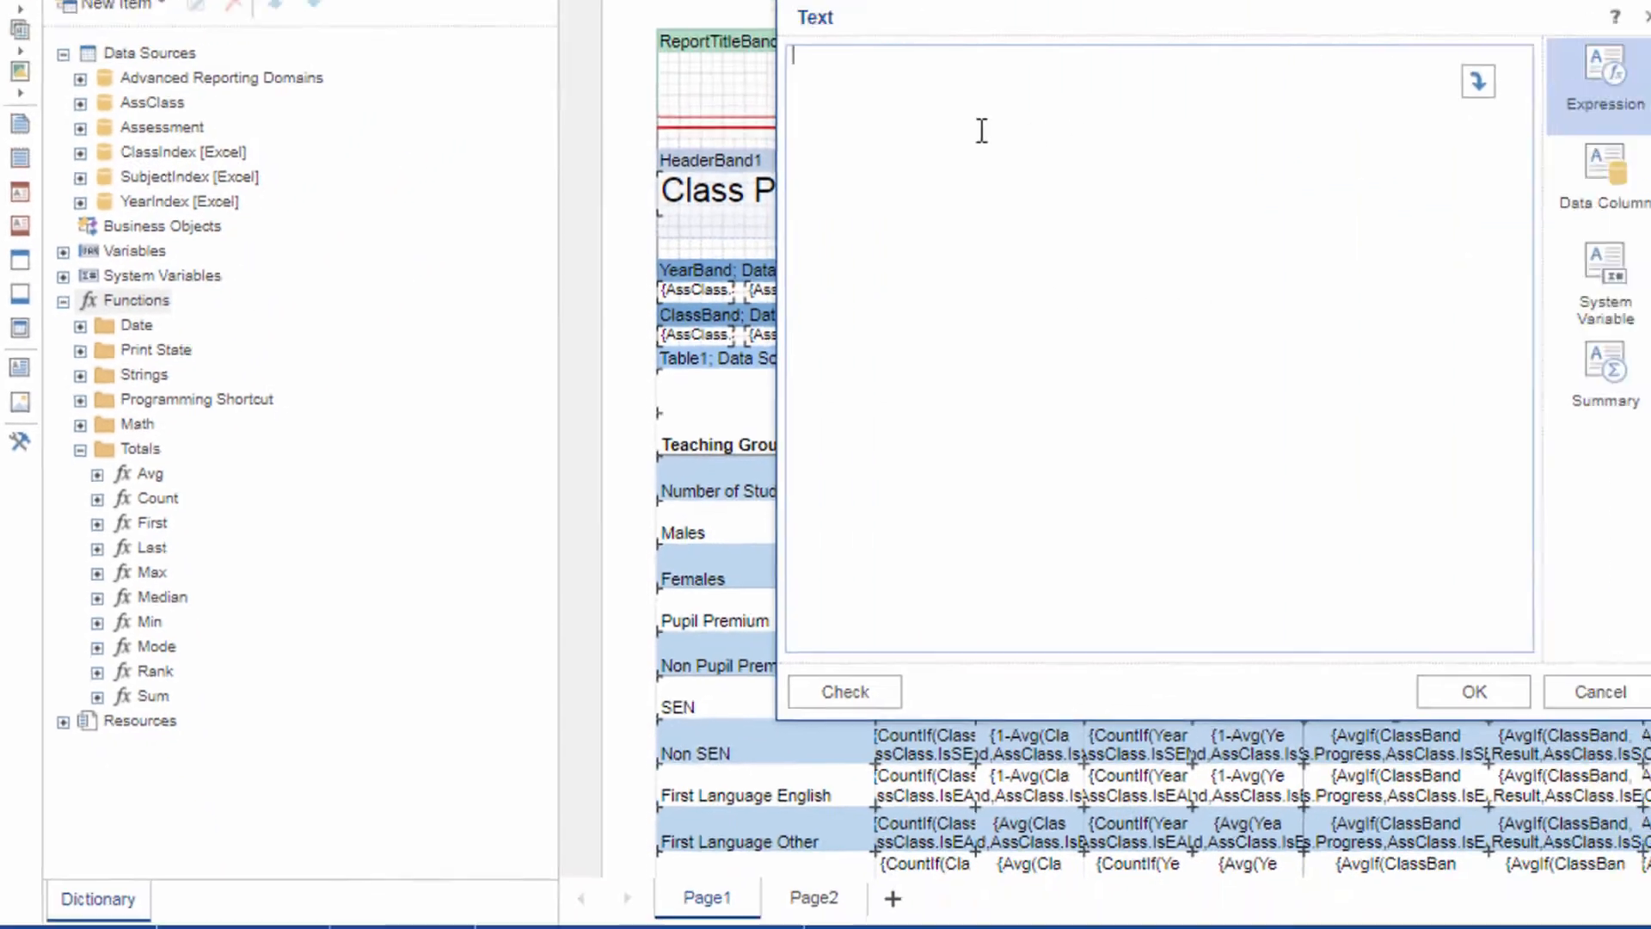
pyautogui.write('{')
pyautogui.write('Avg')
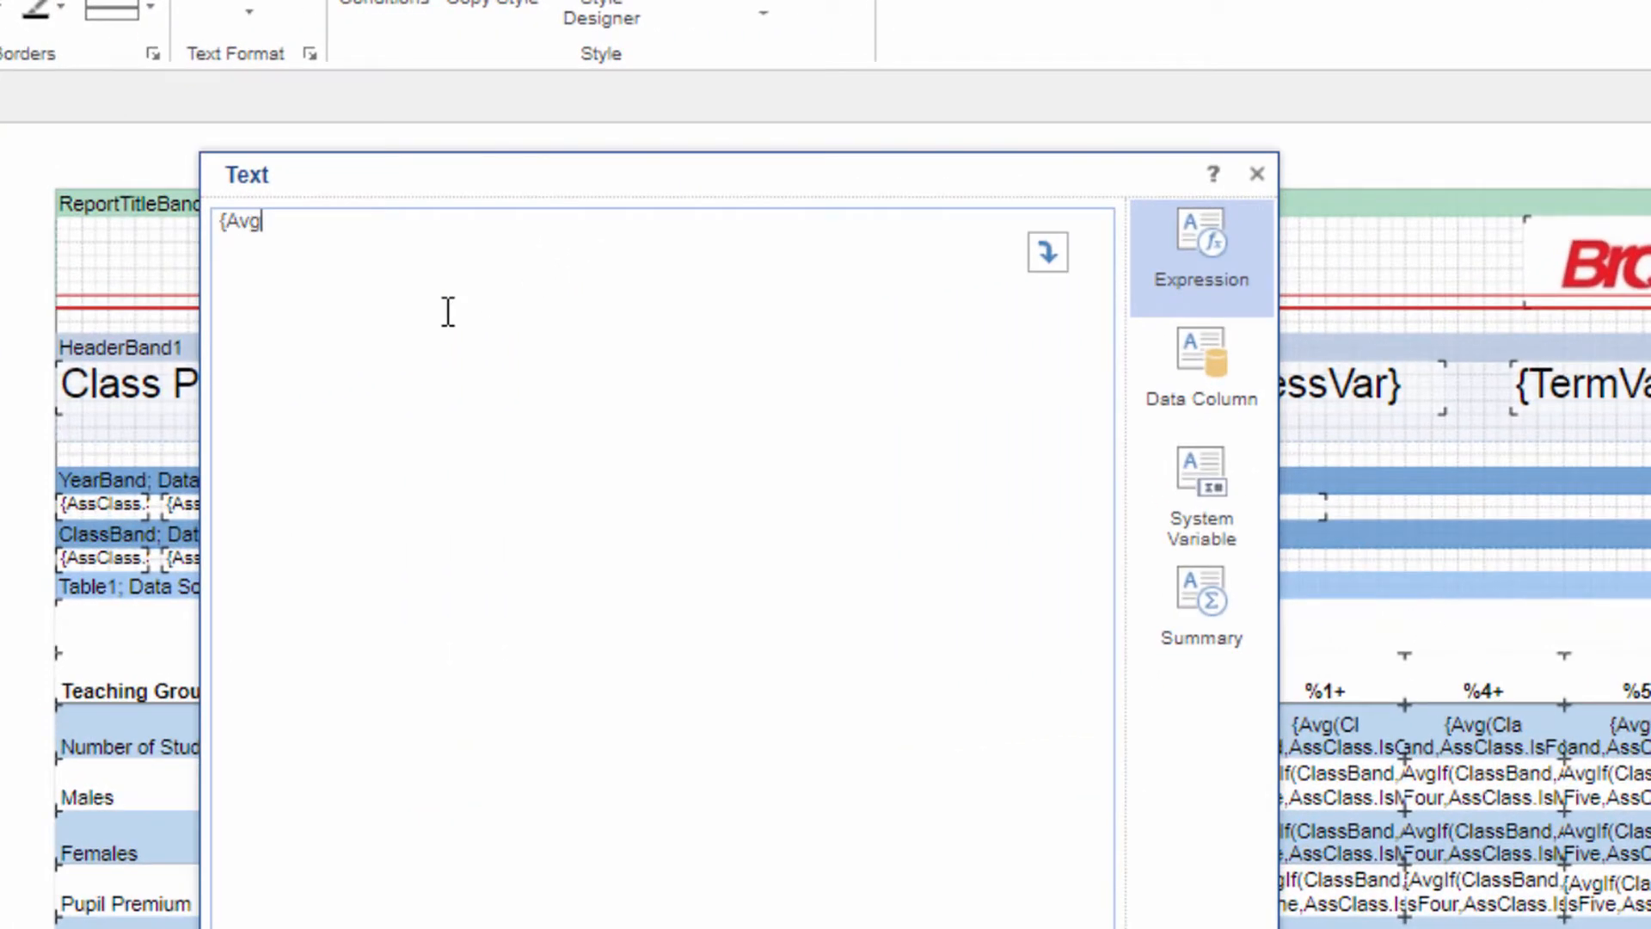
pyautogui.write('If(ClassBand')
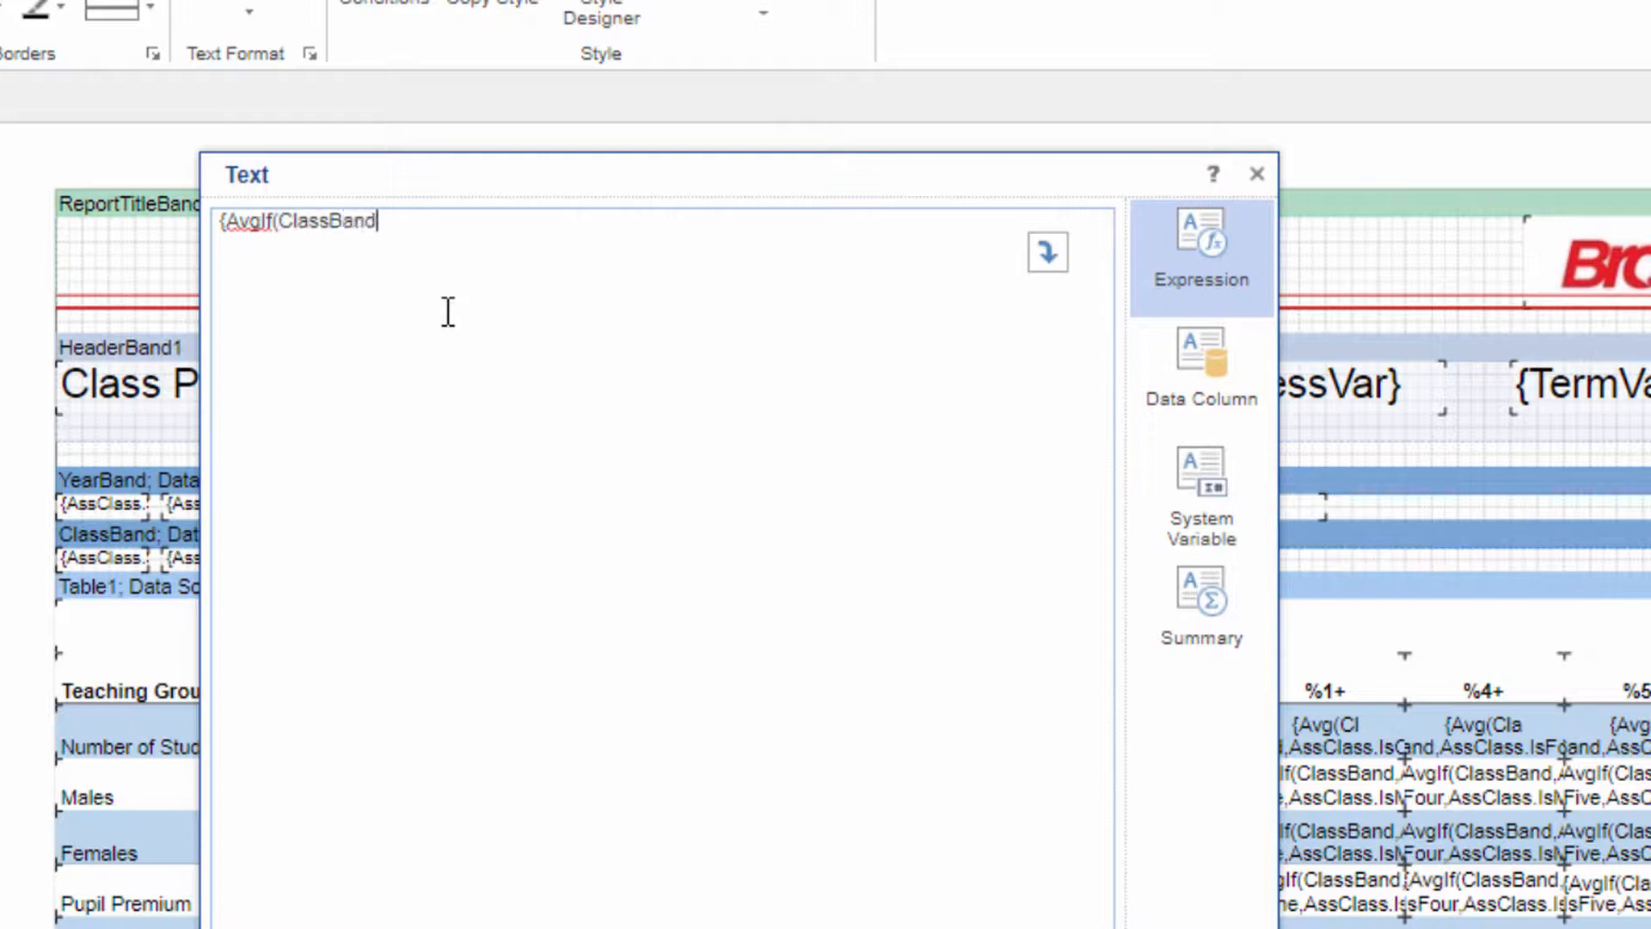
pyautogui.write('.')
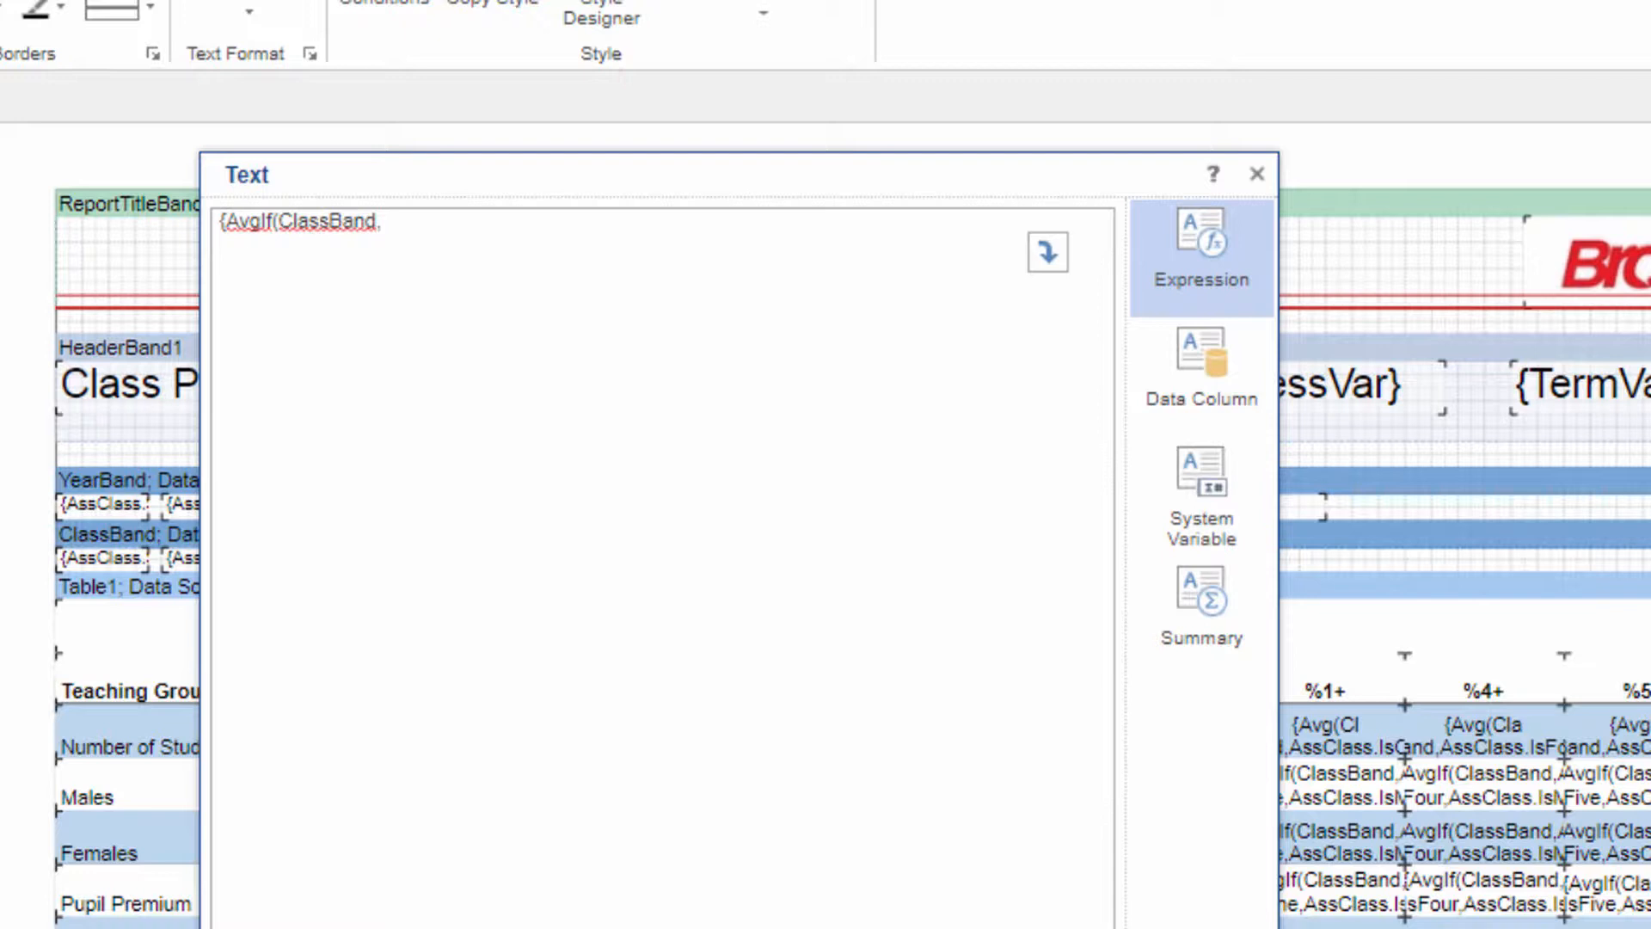
pyautogui.write('{AssClass.Progress}')
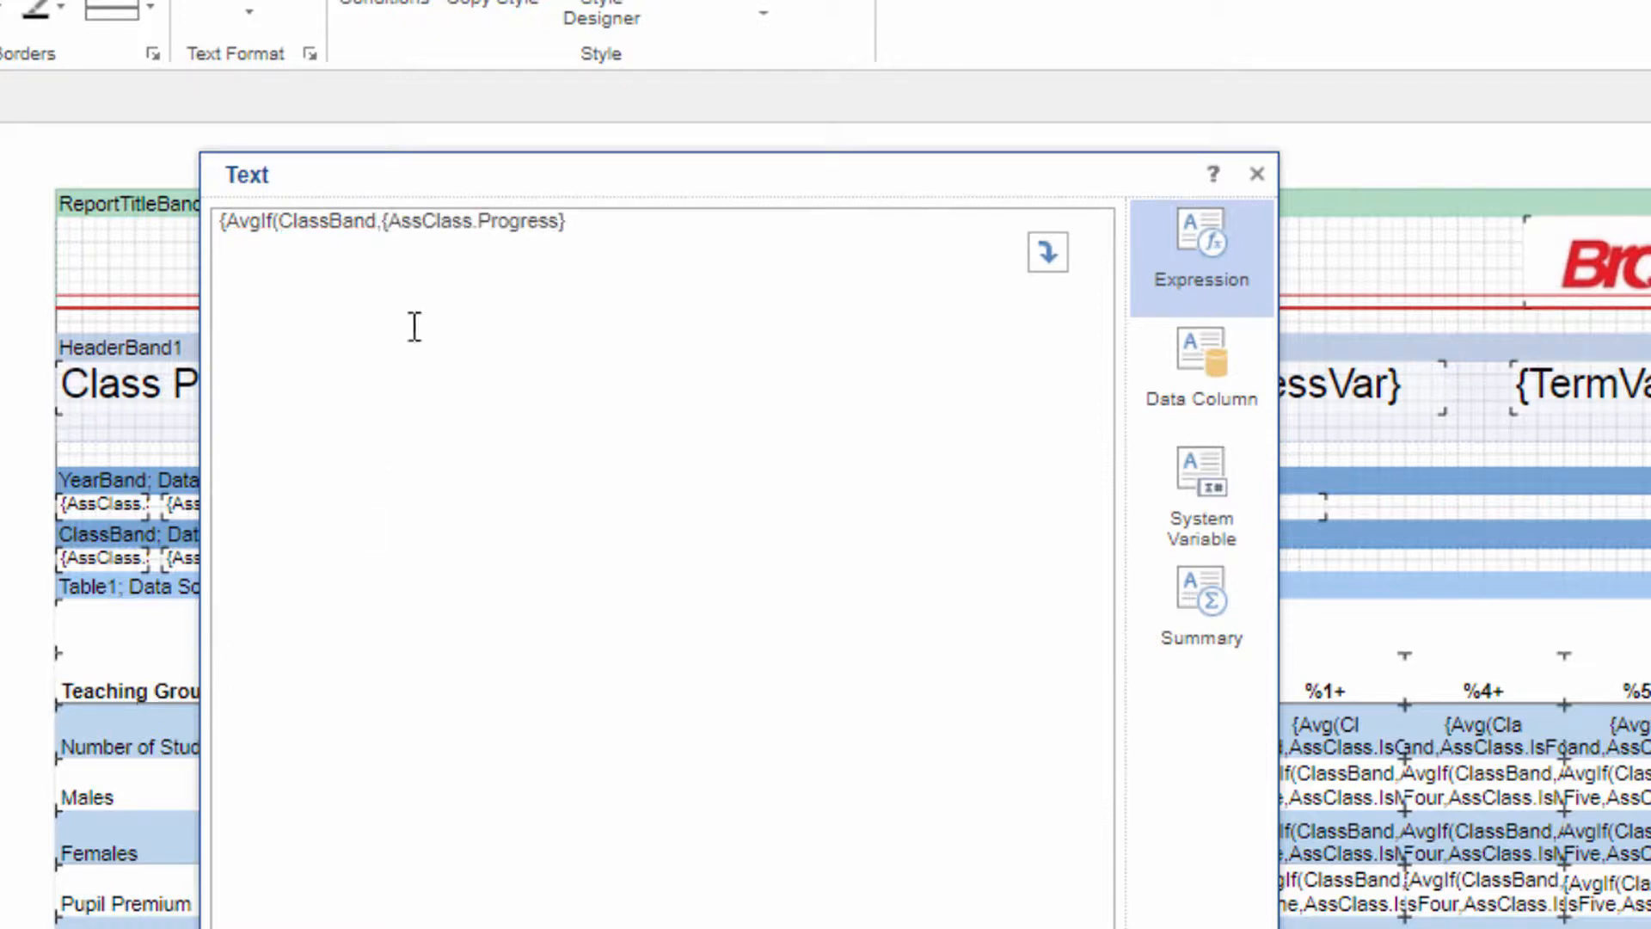
pyautogui.click(386, 221)
pyautogui.press('Delete')
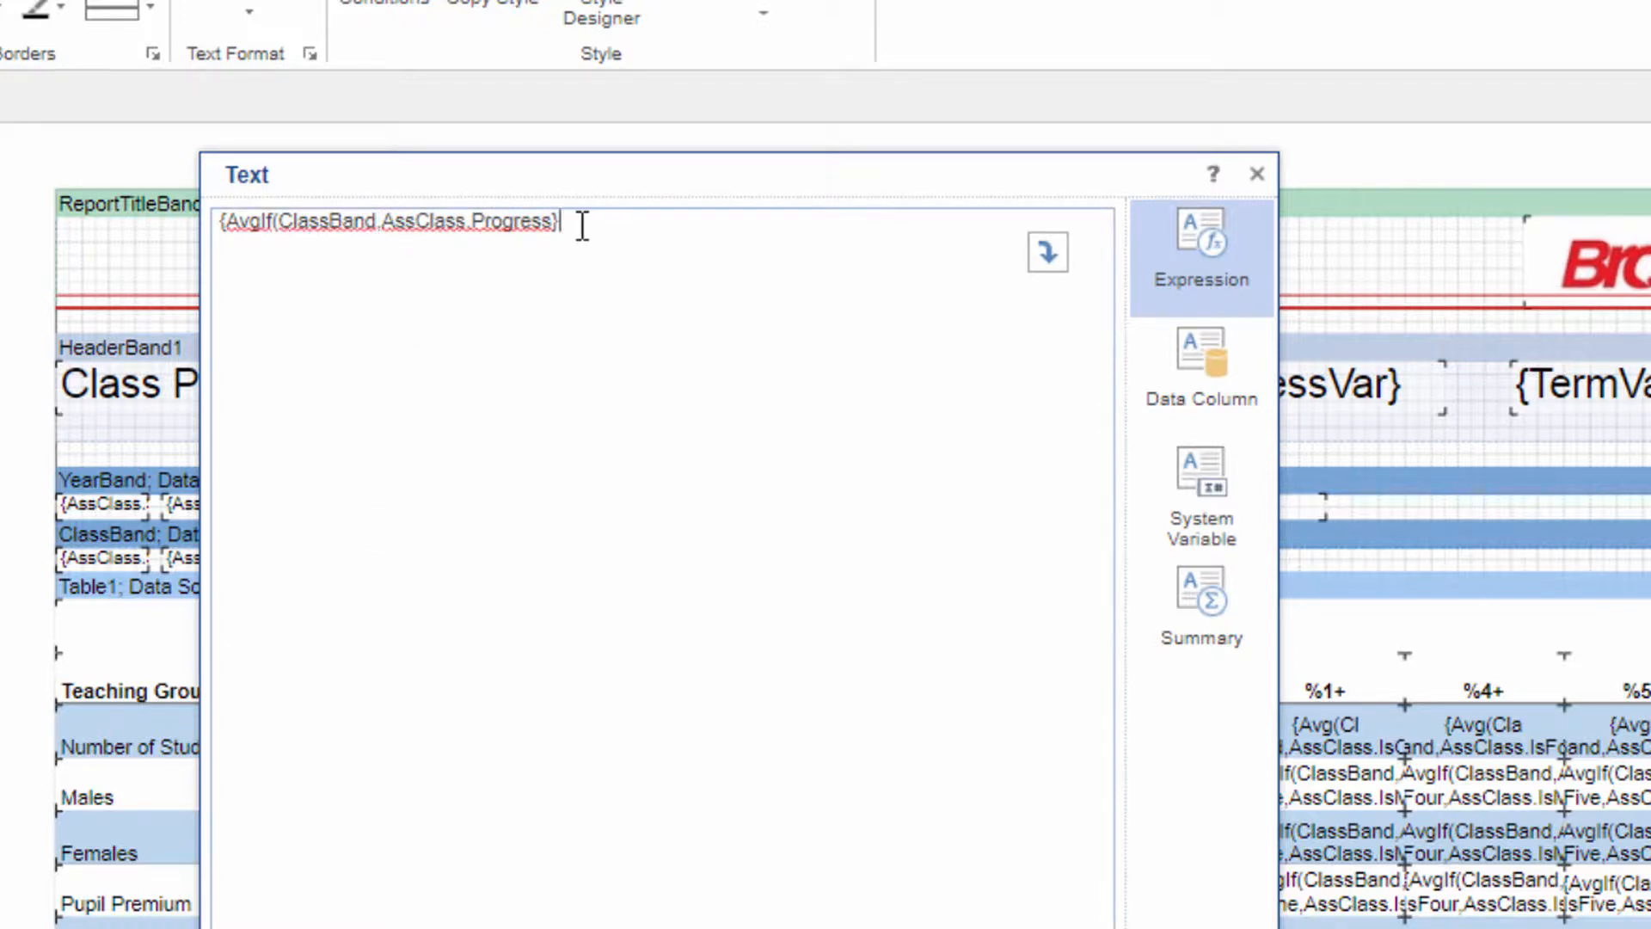
pyautogui.press('BackSpace')
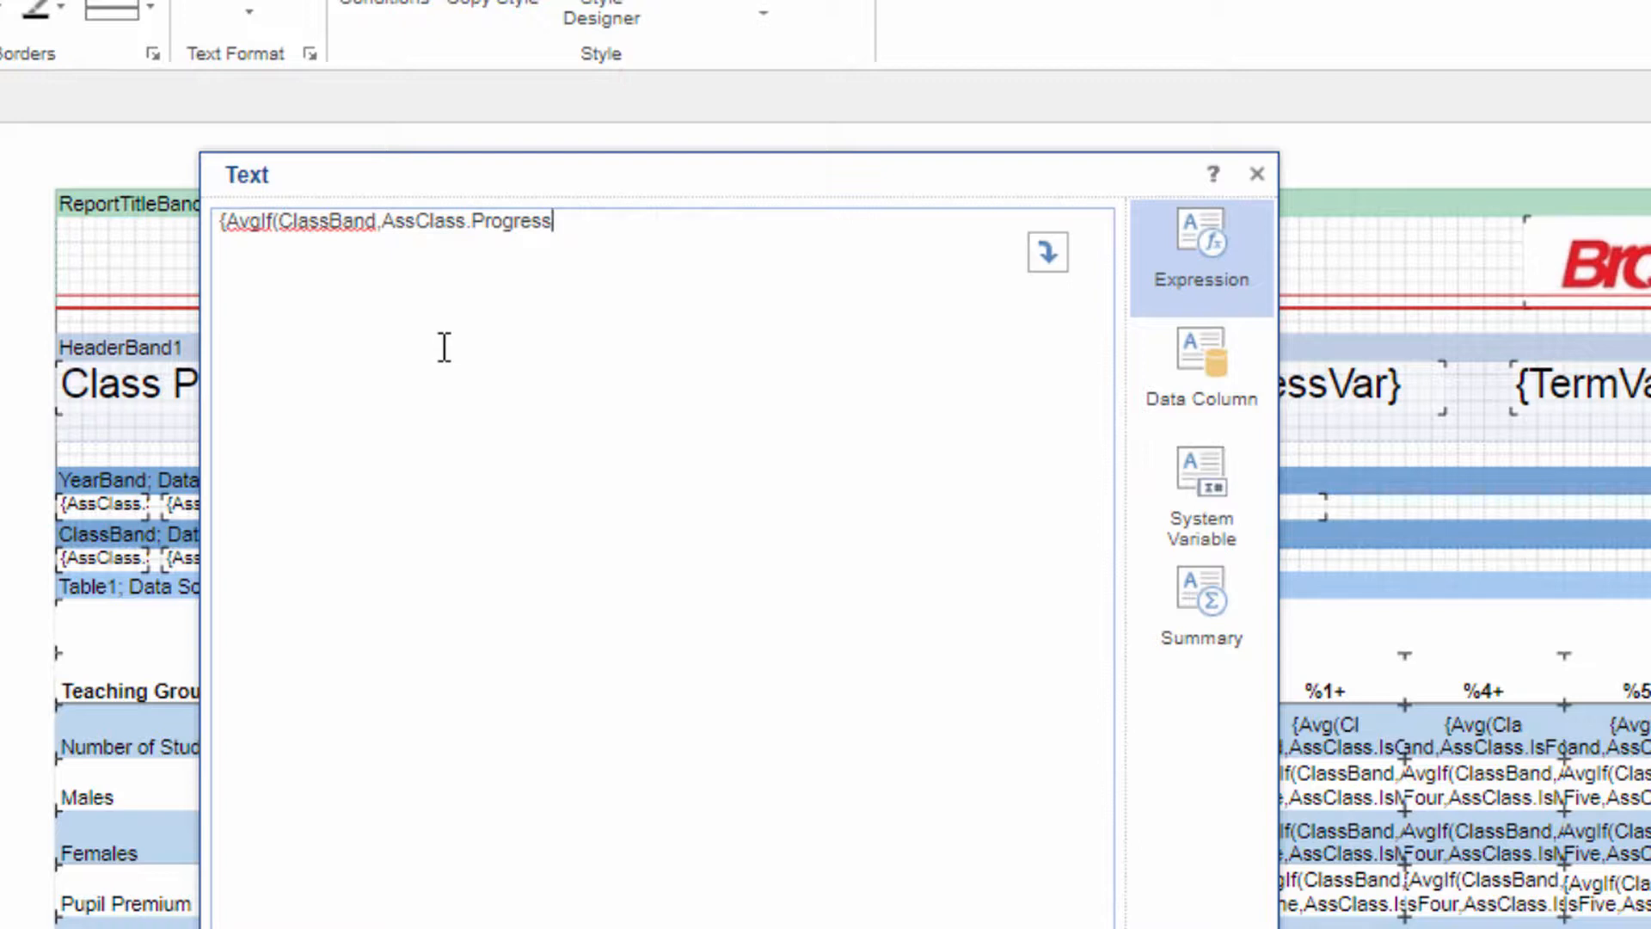
# Complete the SEN Progress expression with the condition ,AssClass.IsSEN==1)} and accept it
pyautogui.write(',')
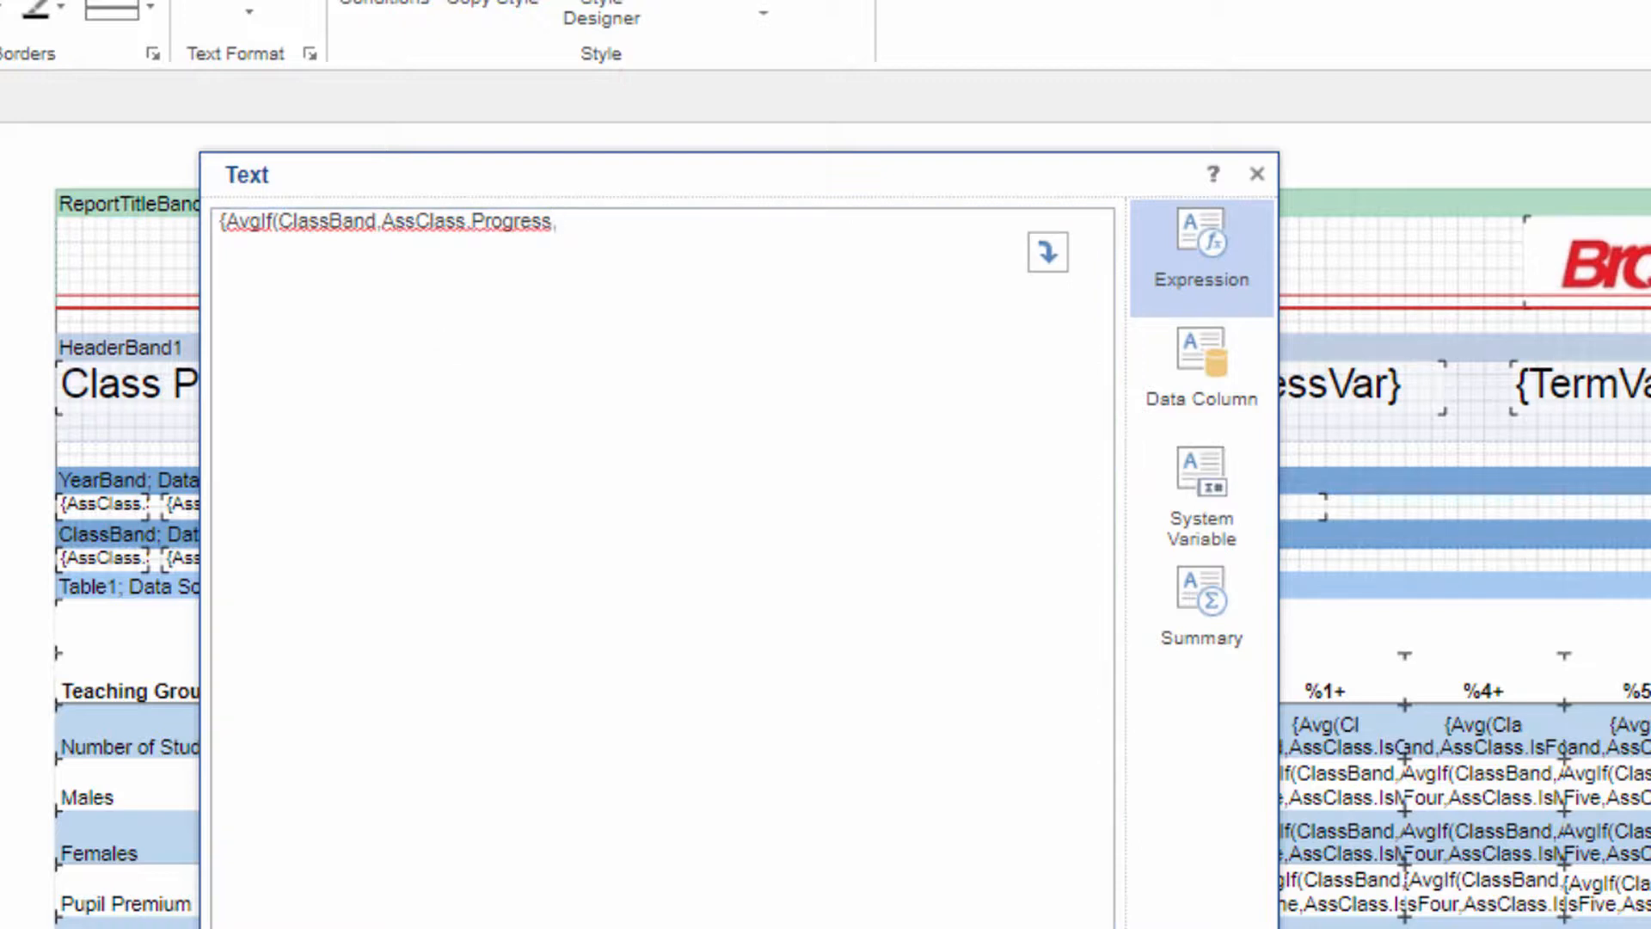
pyautogui.write('{AssClass.IsSEN}')
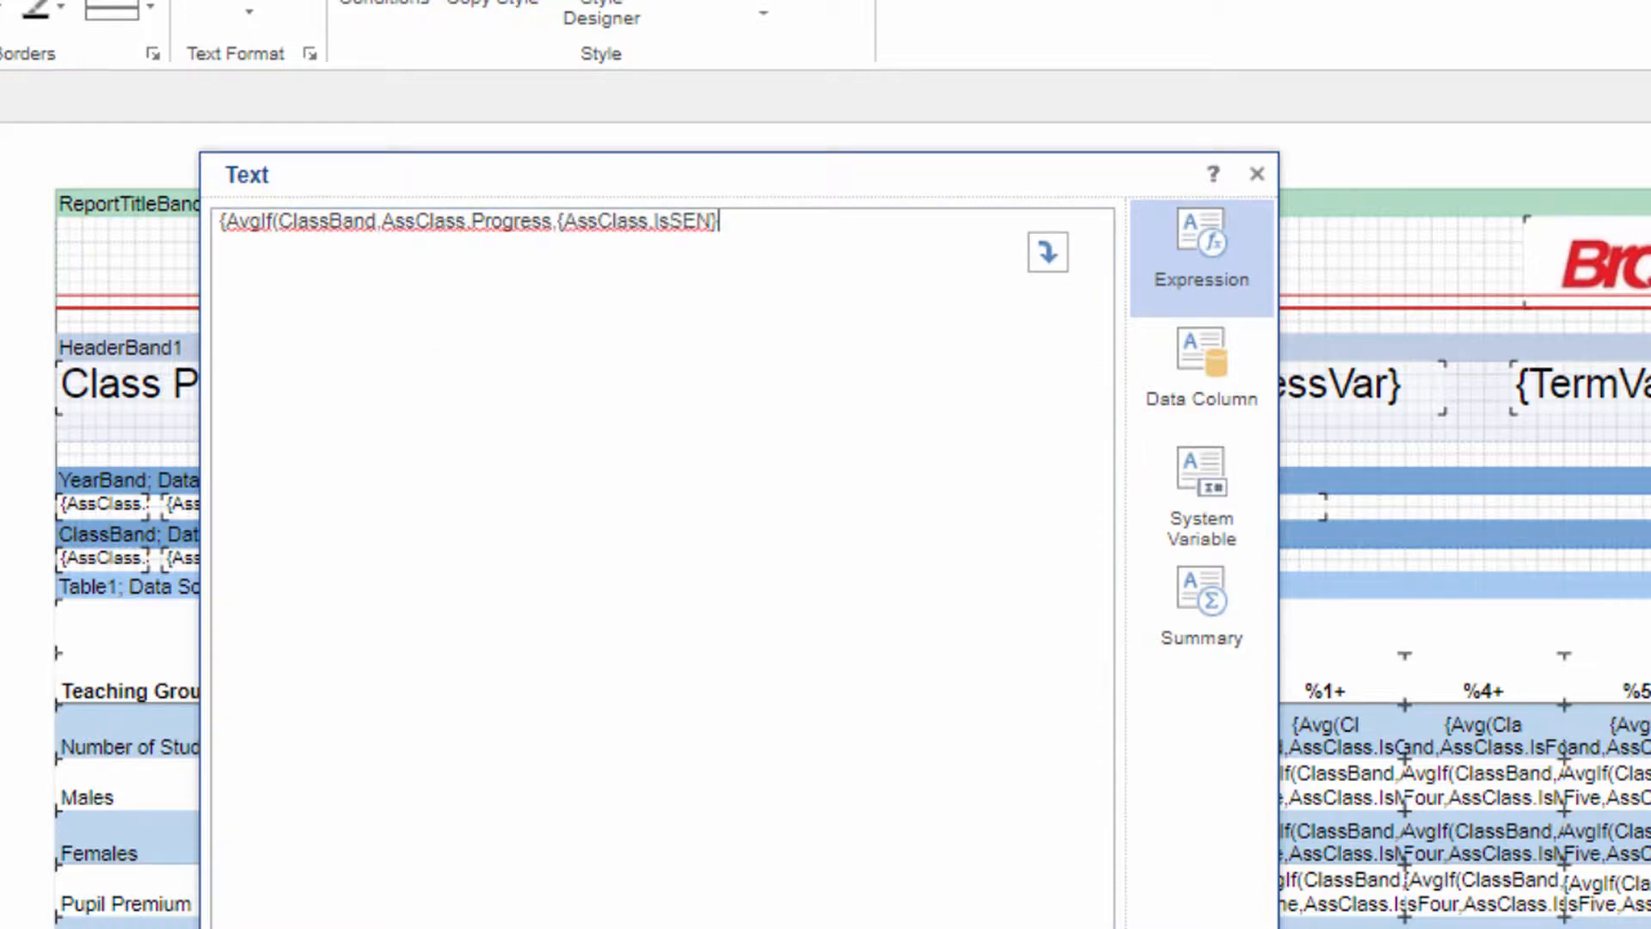
pyautogui.click(566, 221)
pyautogui.press('BackSpace')
pyautogui.click(723, 223)
pyautogui.press('BackSpace')
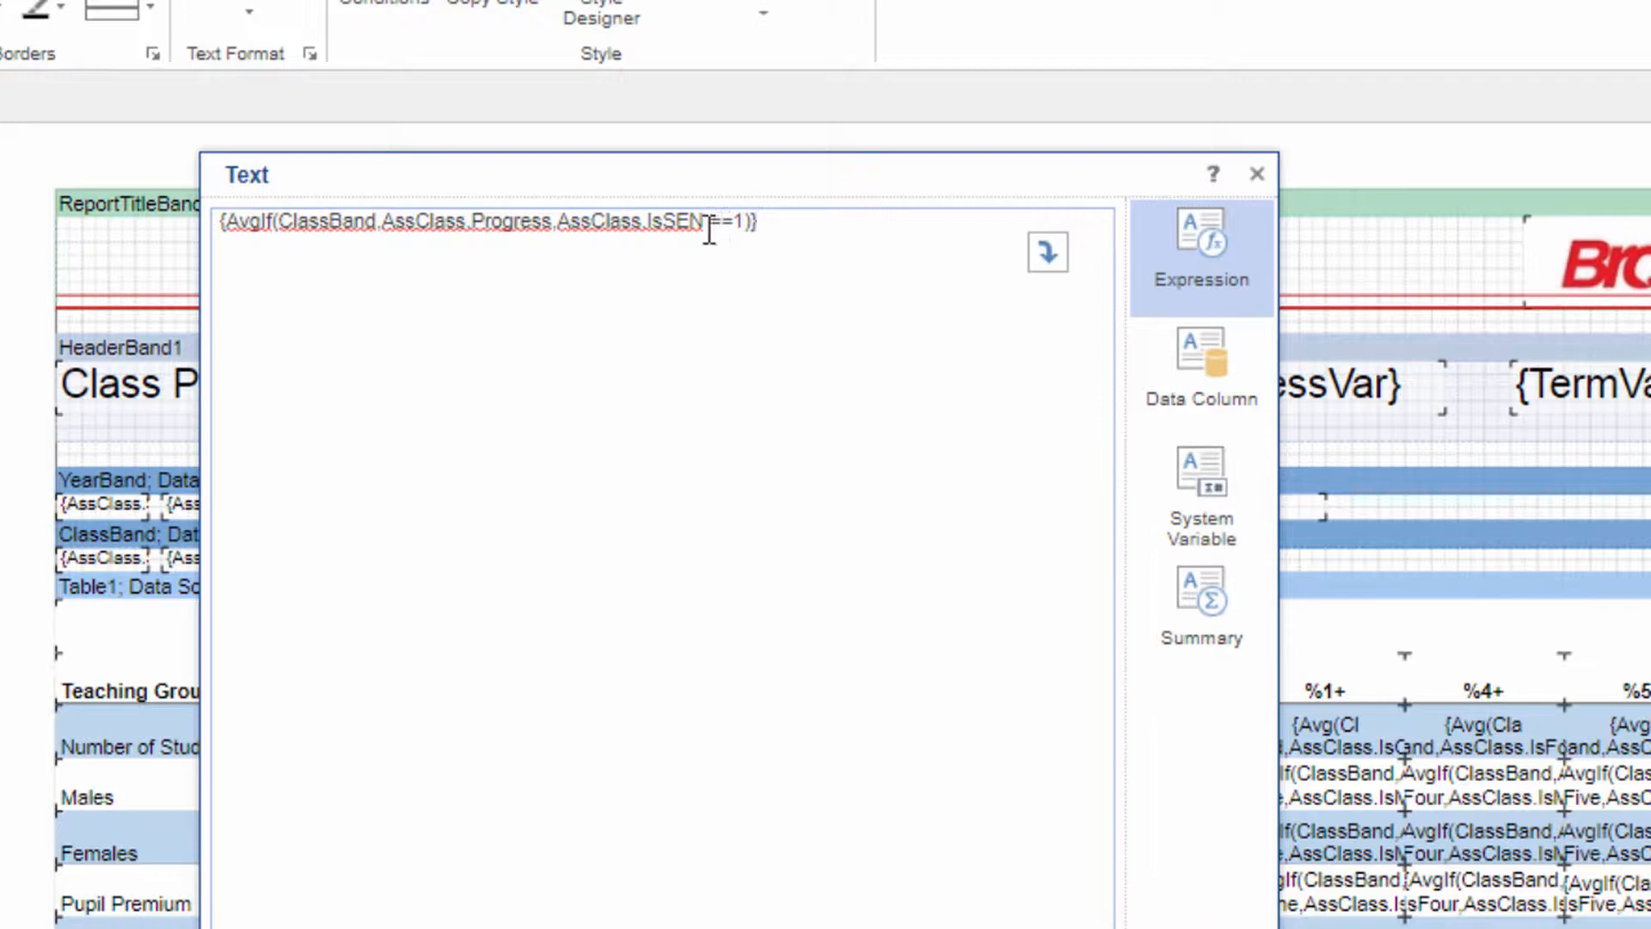
pyautogui.click(1045, 928)
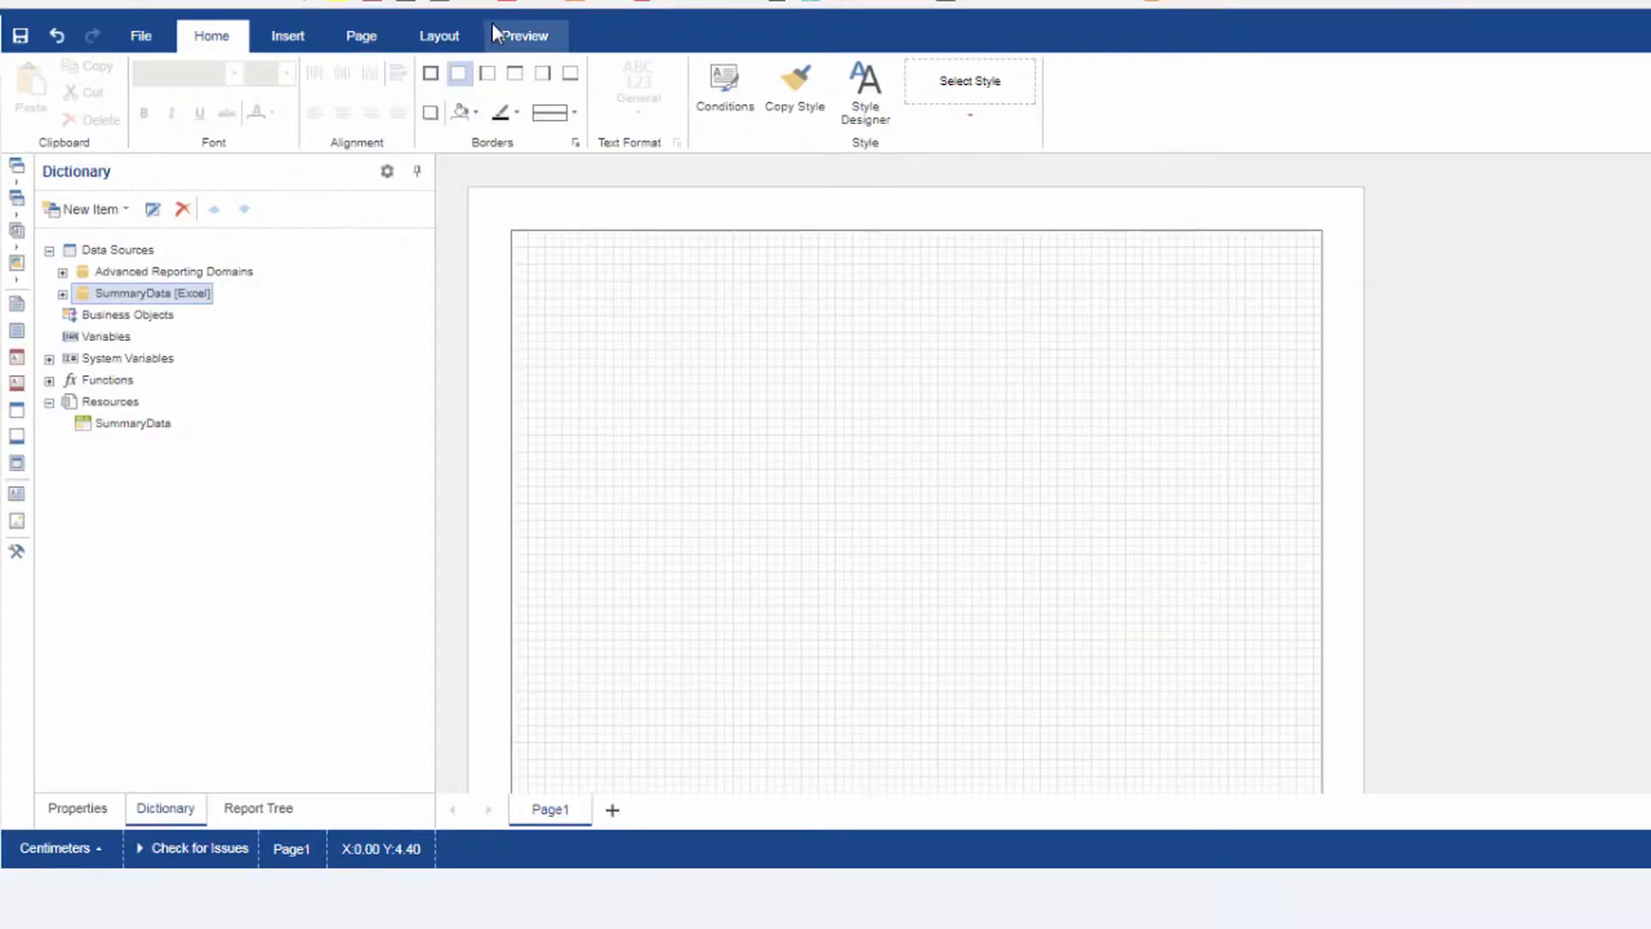
# Insert a clustered column chart about 12.4 by 9.4 cm near the upper-left corner of the blank page
pyautogui.click(293, 37)
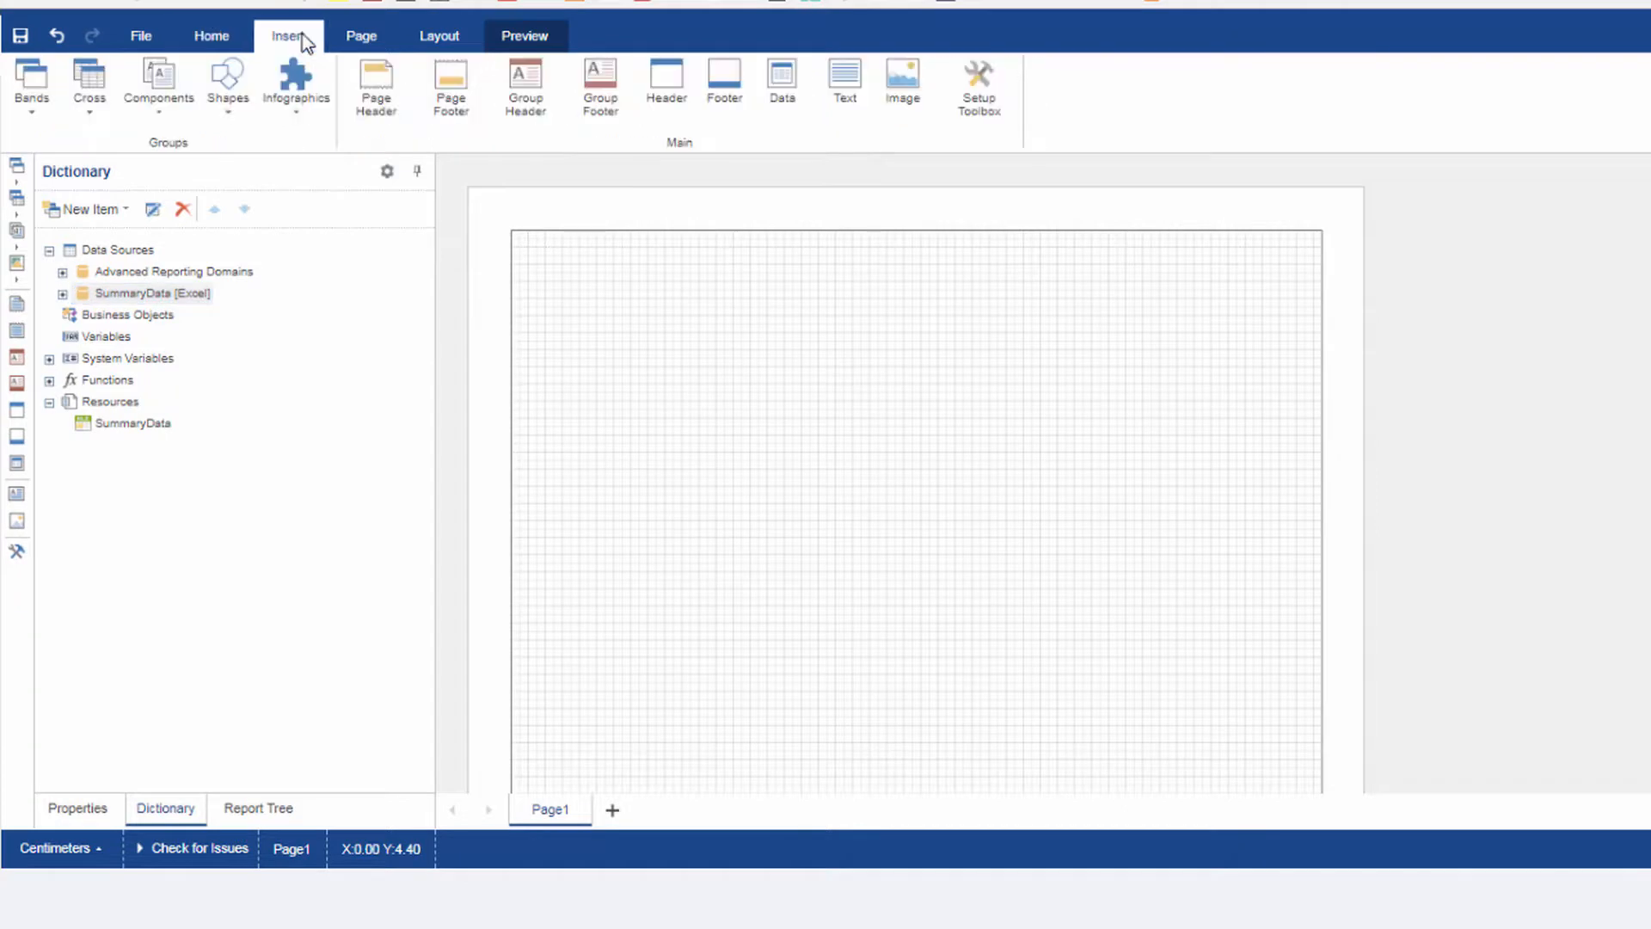
pyautogui.click(298, 86)
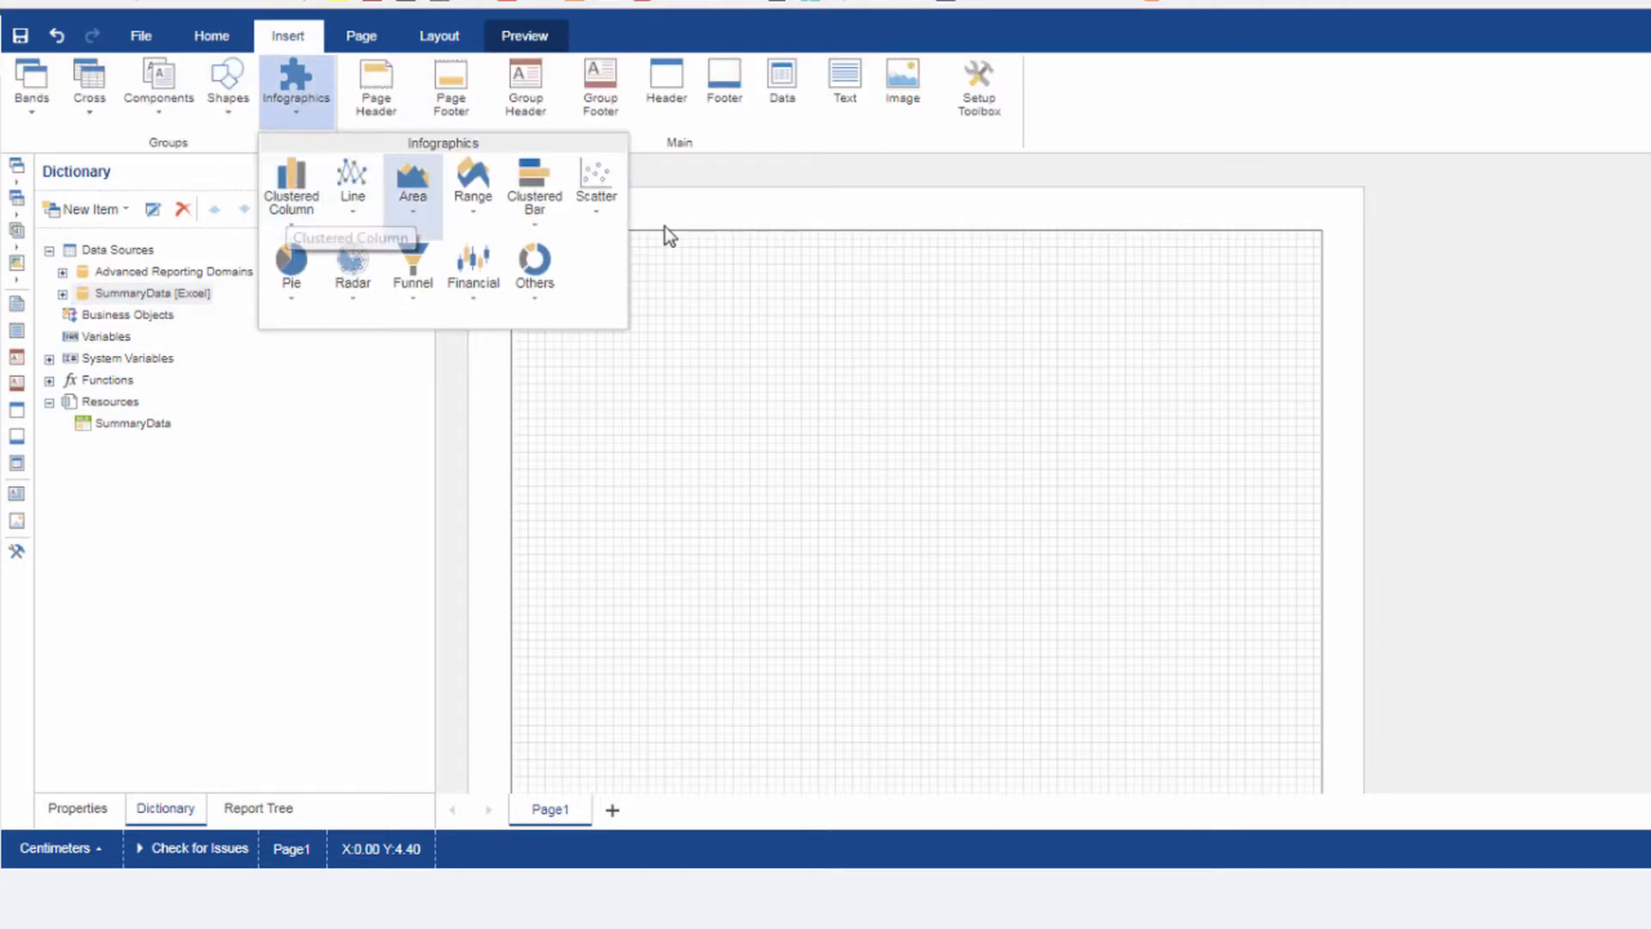
pyautogui.click(282, 198)
pyautogui.click(296, 303)
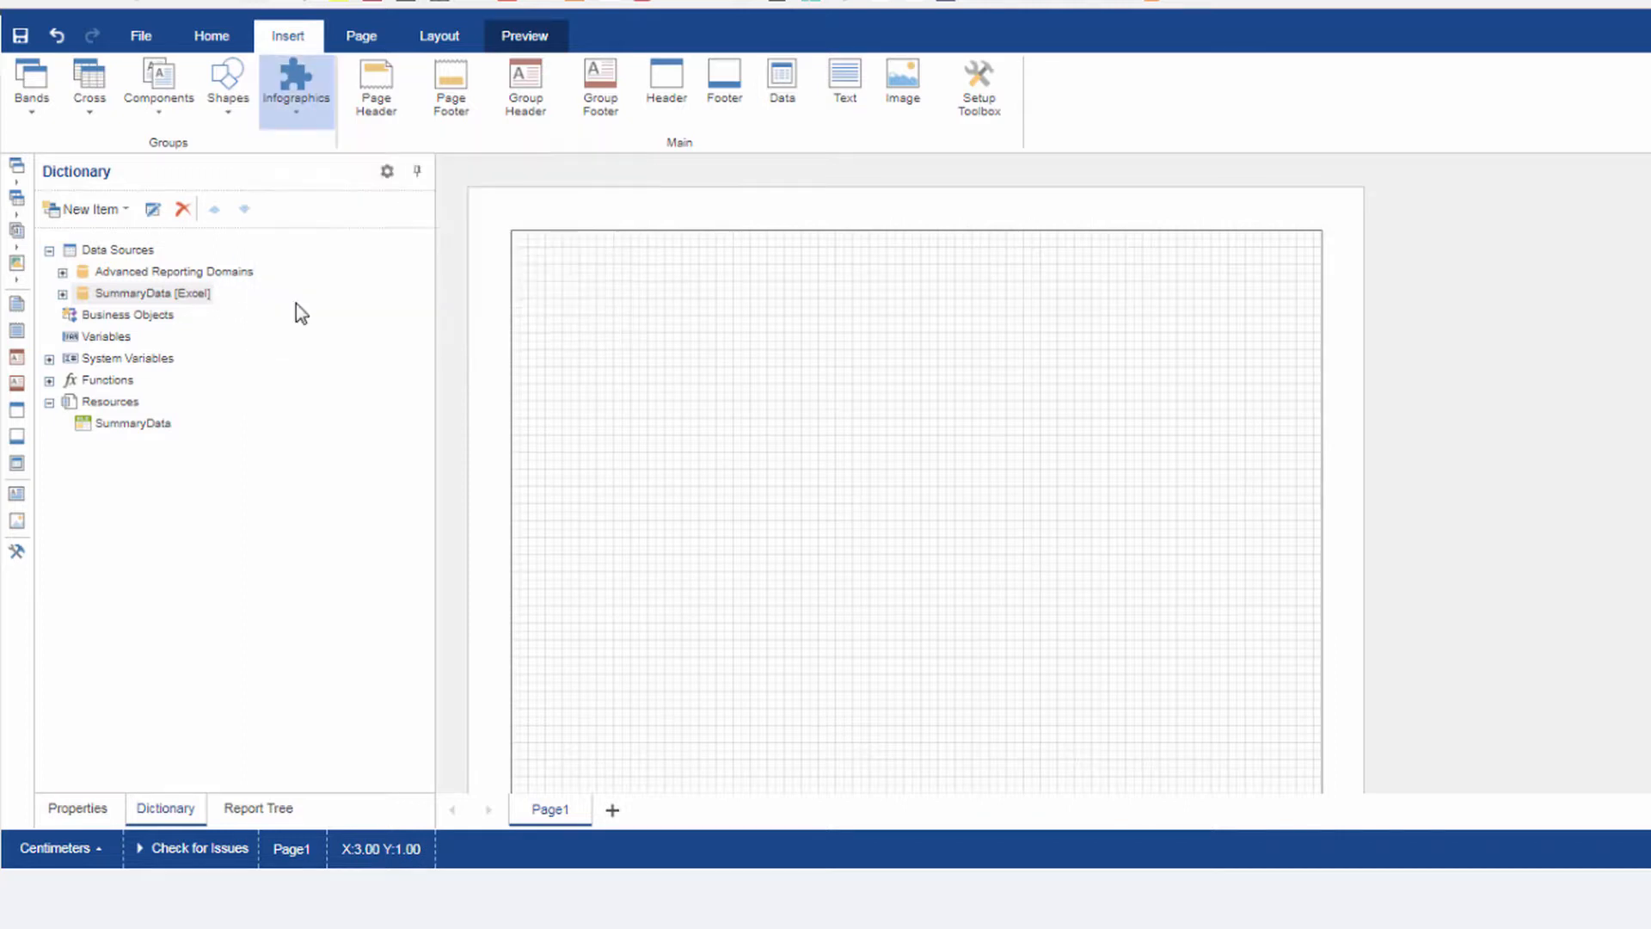
pyautogui.moveTo(531, 243); pyautogui.dragTo(1065, 638)
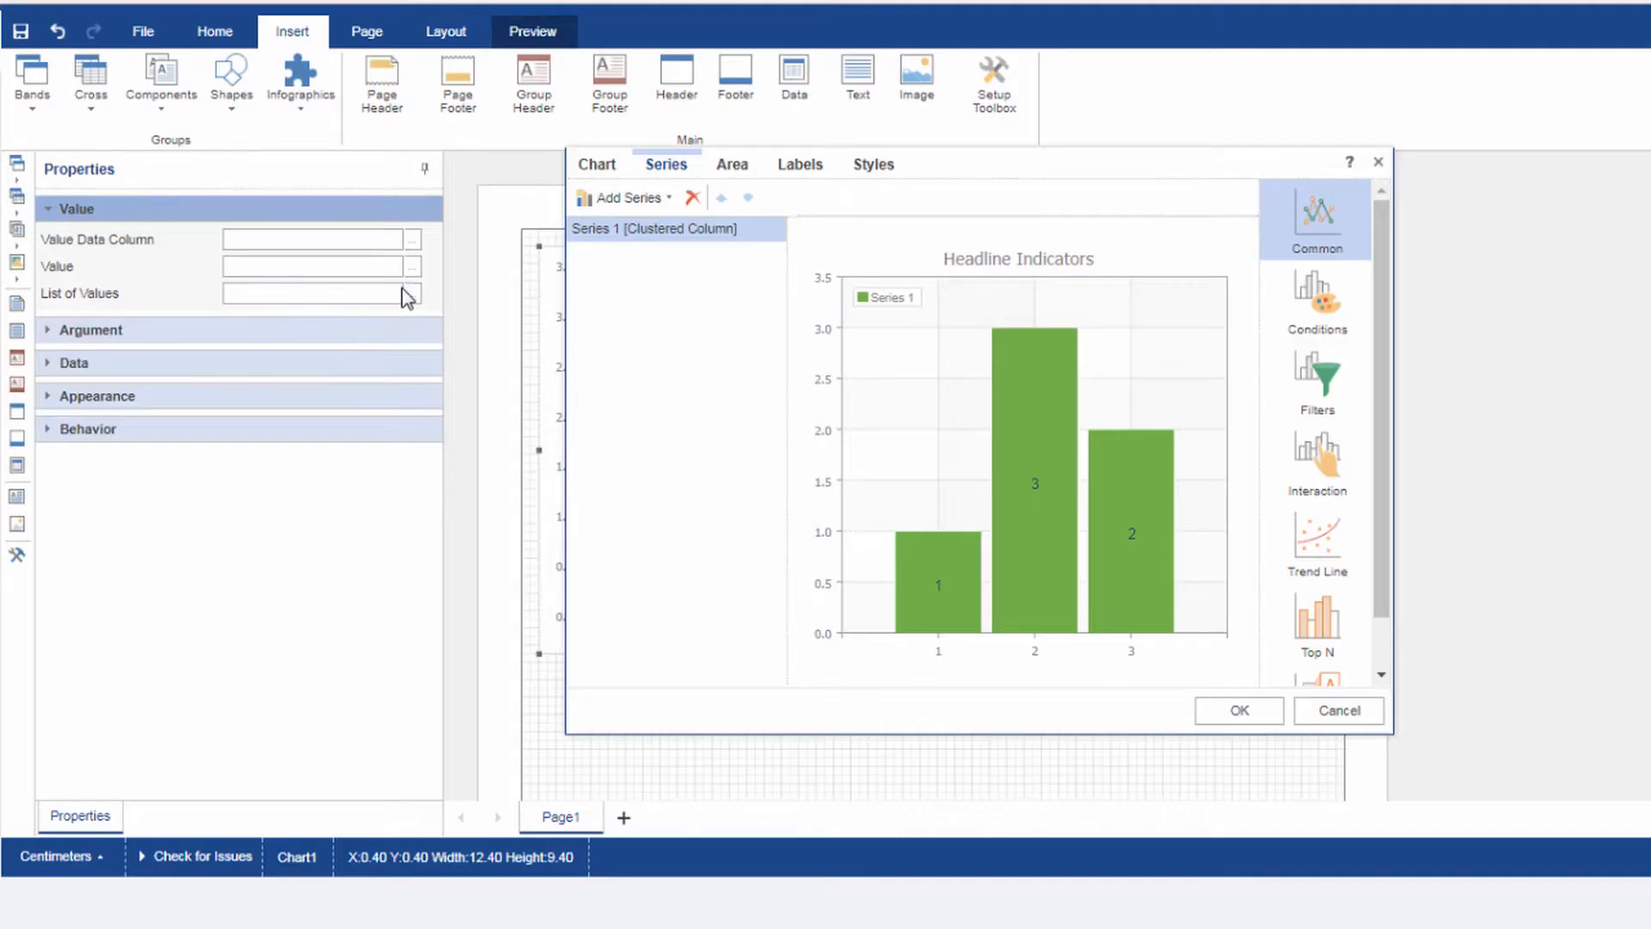
# Choose a column from the Basics table as the value data column of Series 1
pyautogui.click(412, 241)
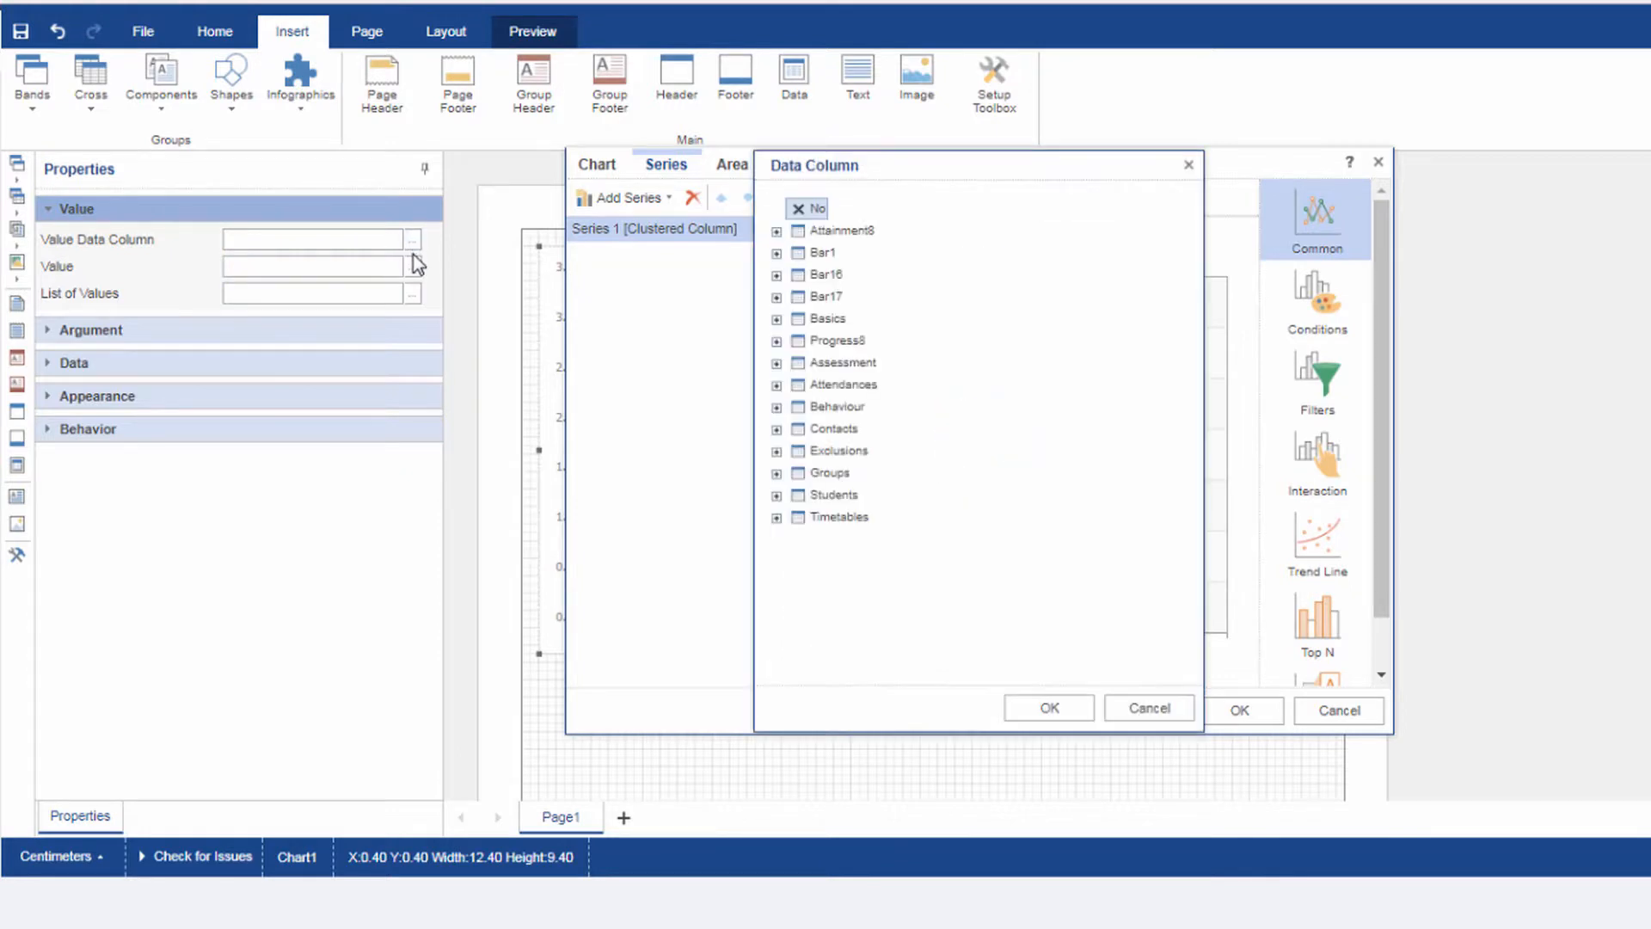
pyautogui.click(777, 319)
pyautogui.click(837, 384)
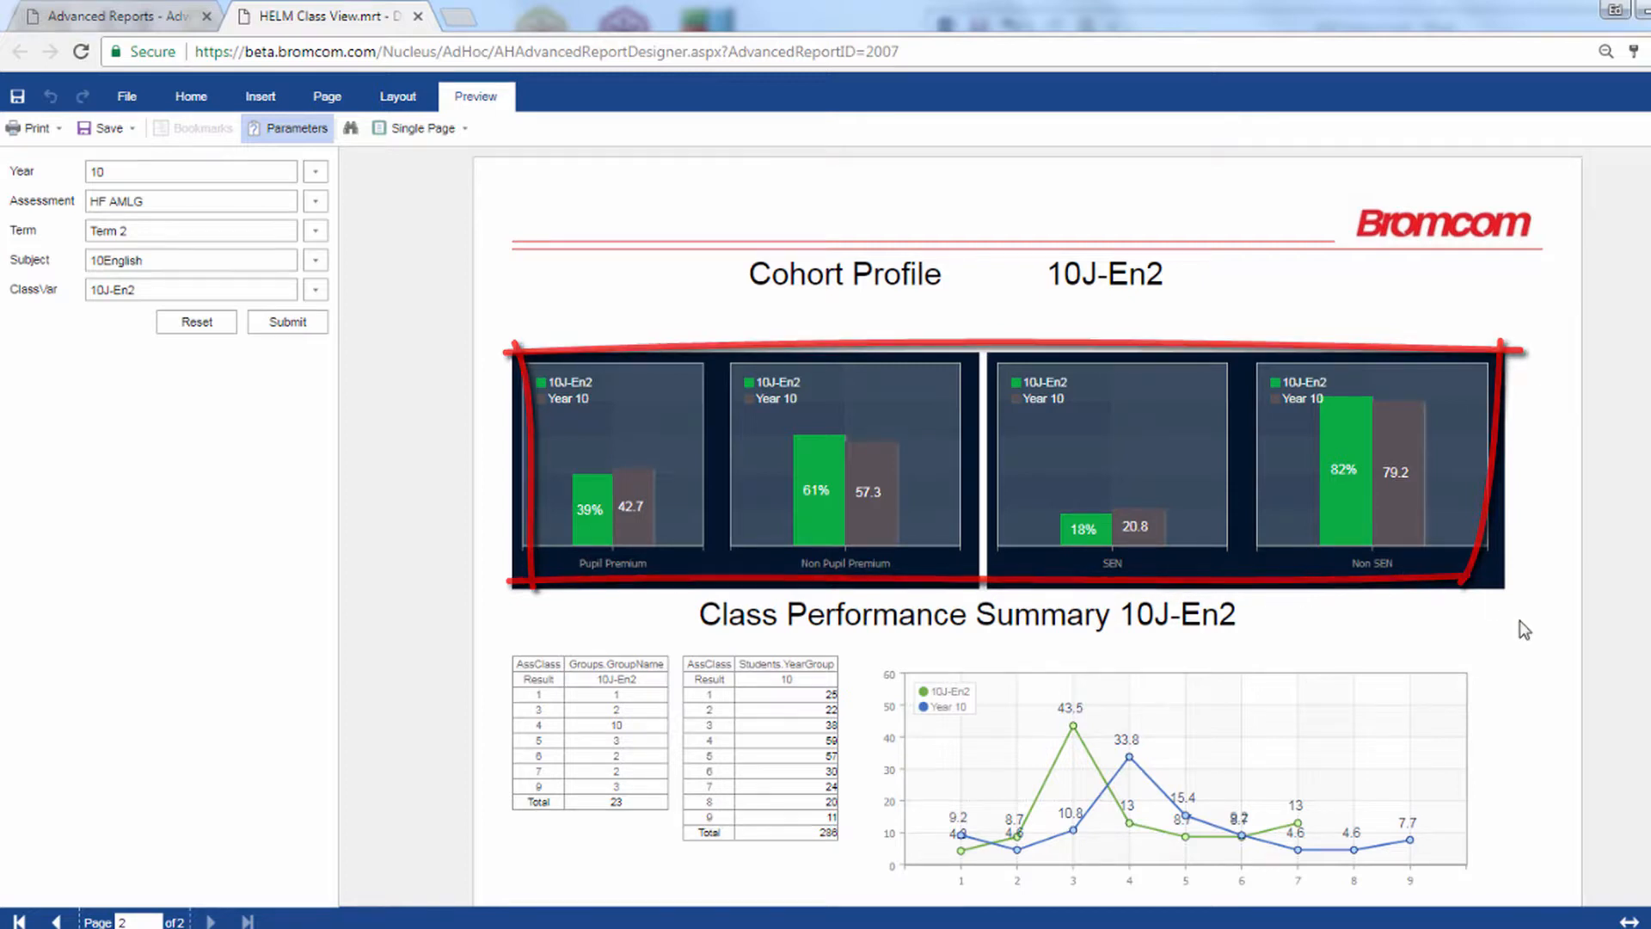
pyautogui.scroll(-1, 1520, 627)
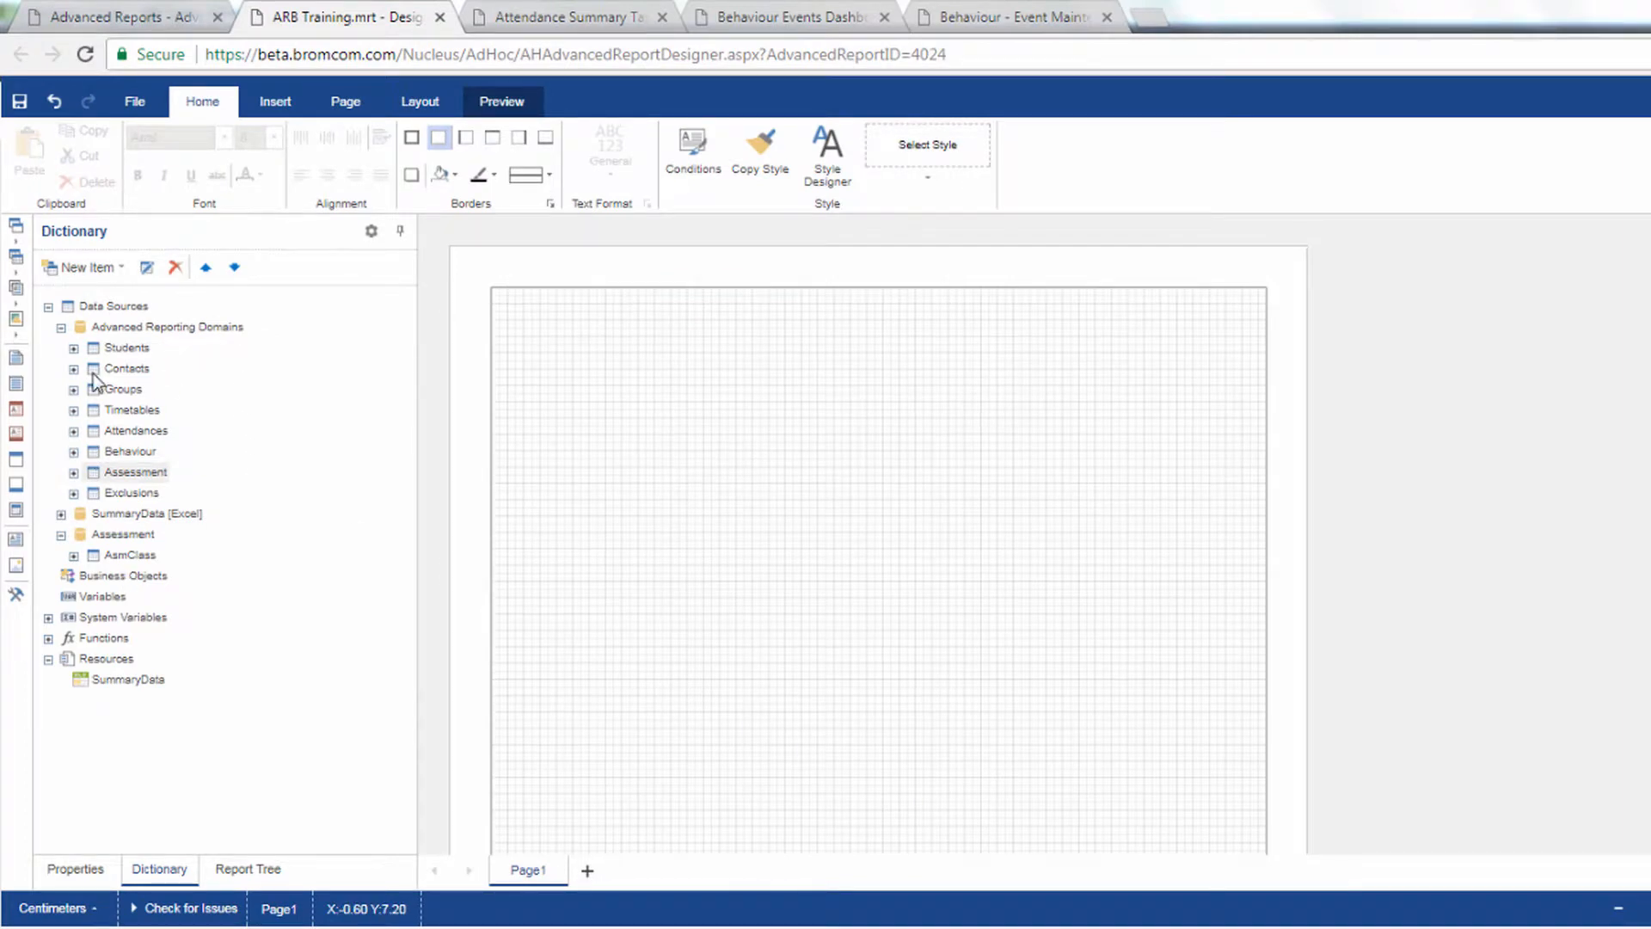
# Review the Assessment domain's fields and place the AsmClass data source with all its columns as a data band at the top of the page
pyautogui.click(74, 472)
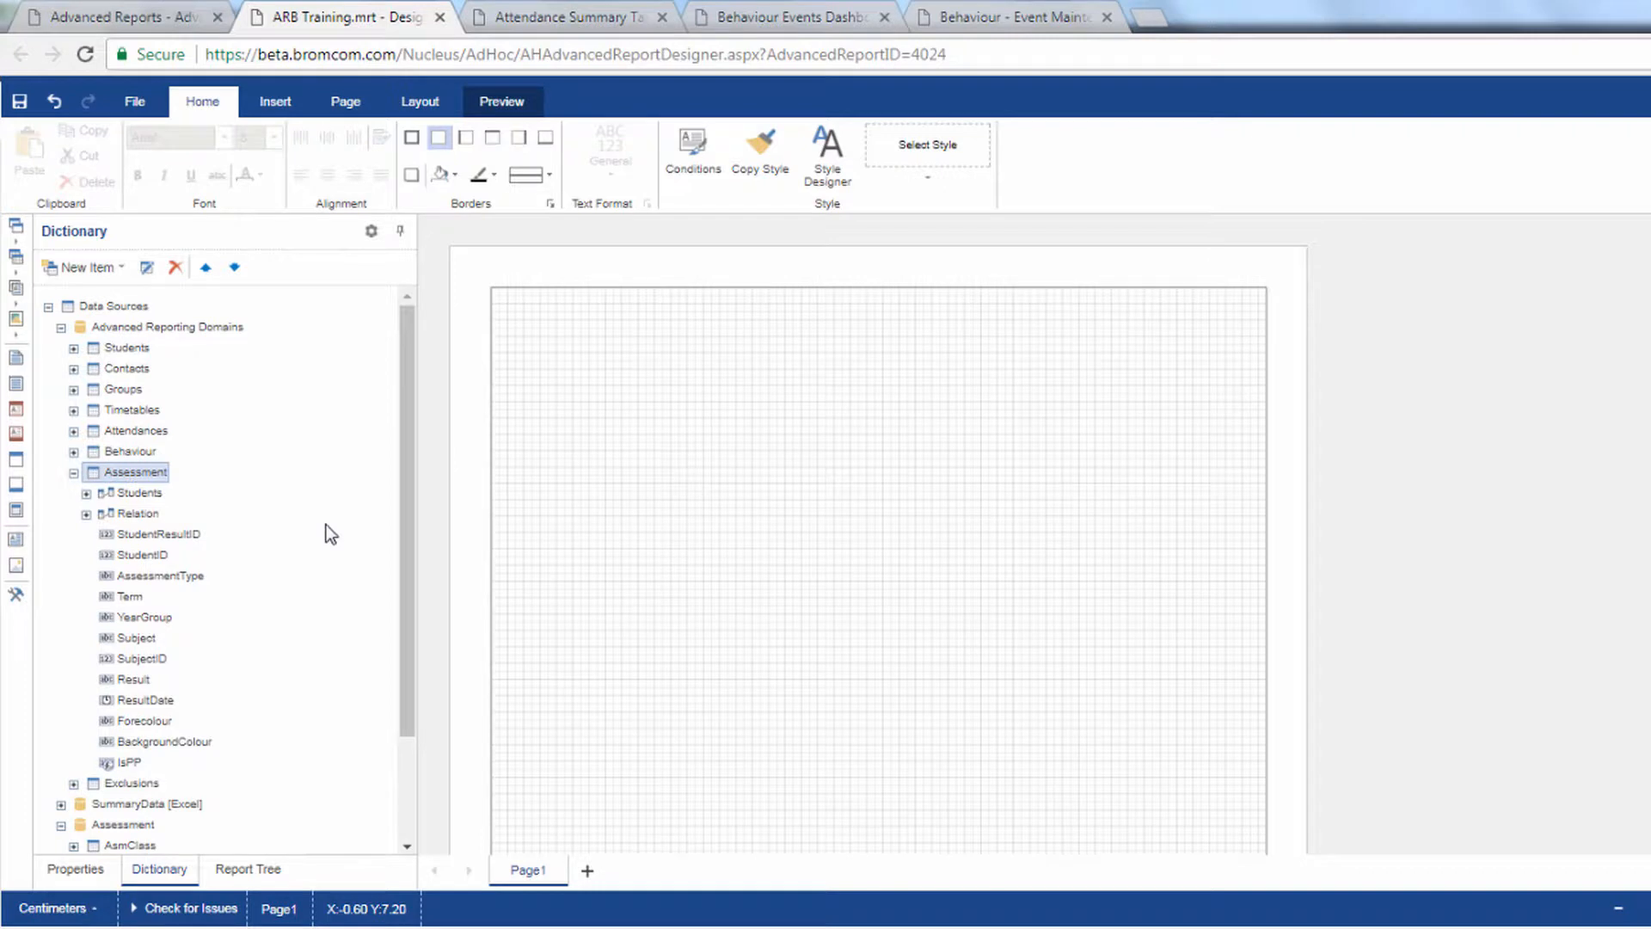
pyautogui.scroll(-3, 324, 551)
pyautogui.scroll(3, 301, 361)
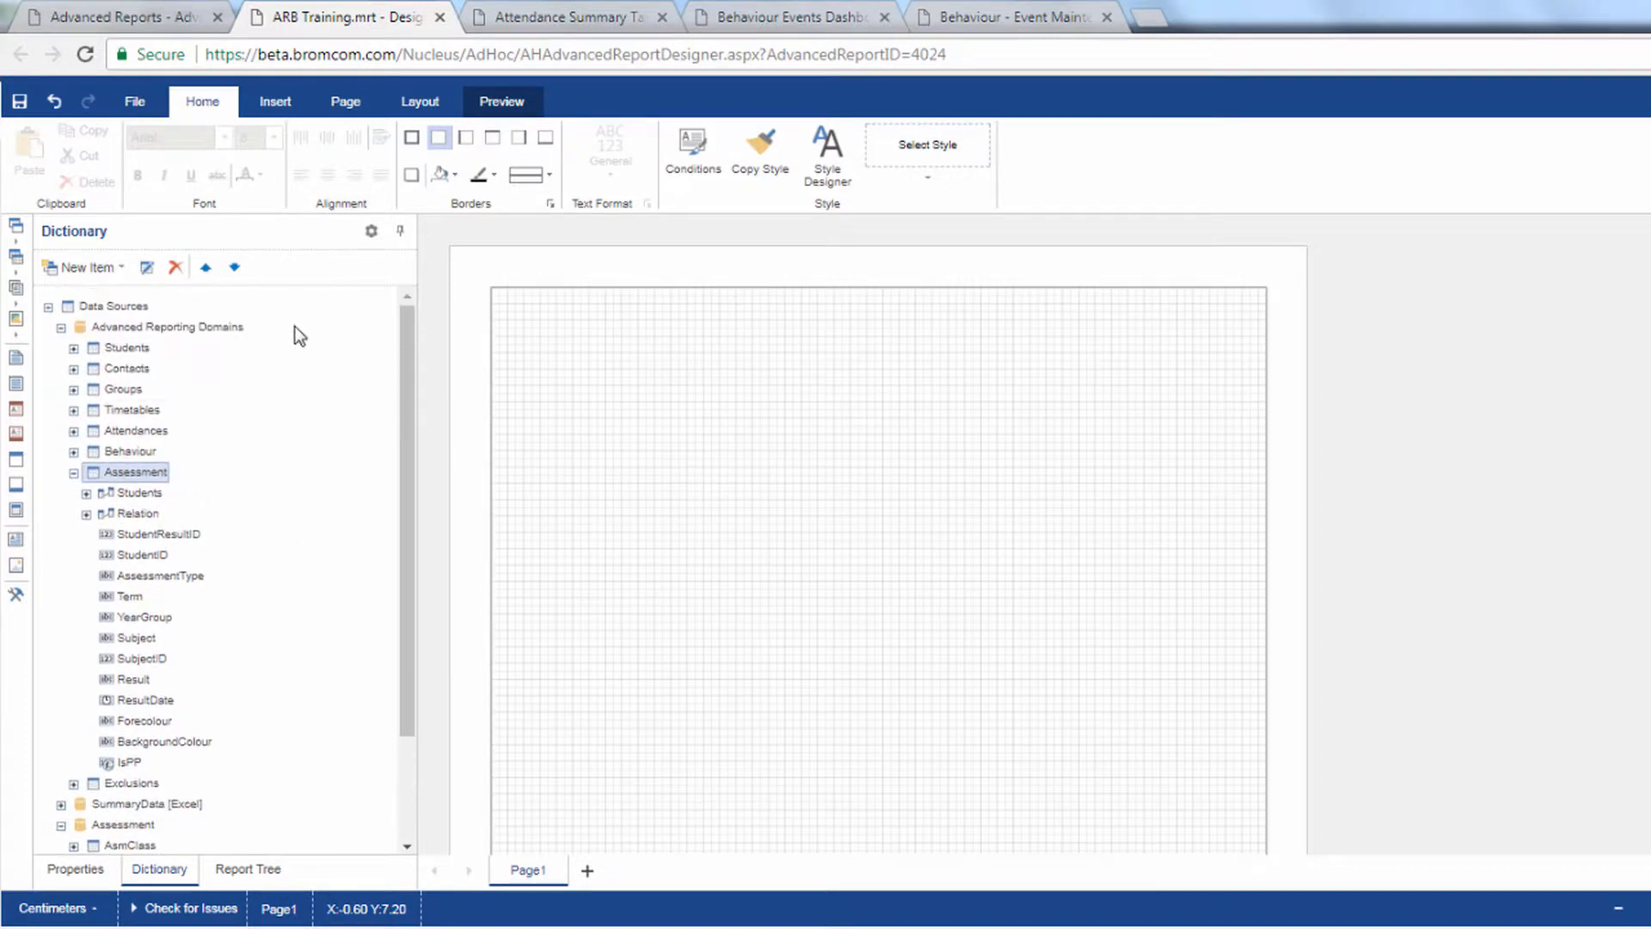
pyautogui.click(273, 104)
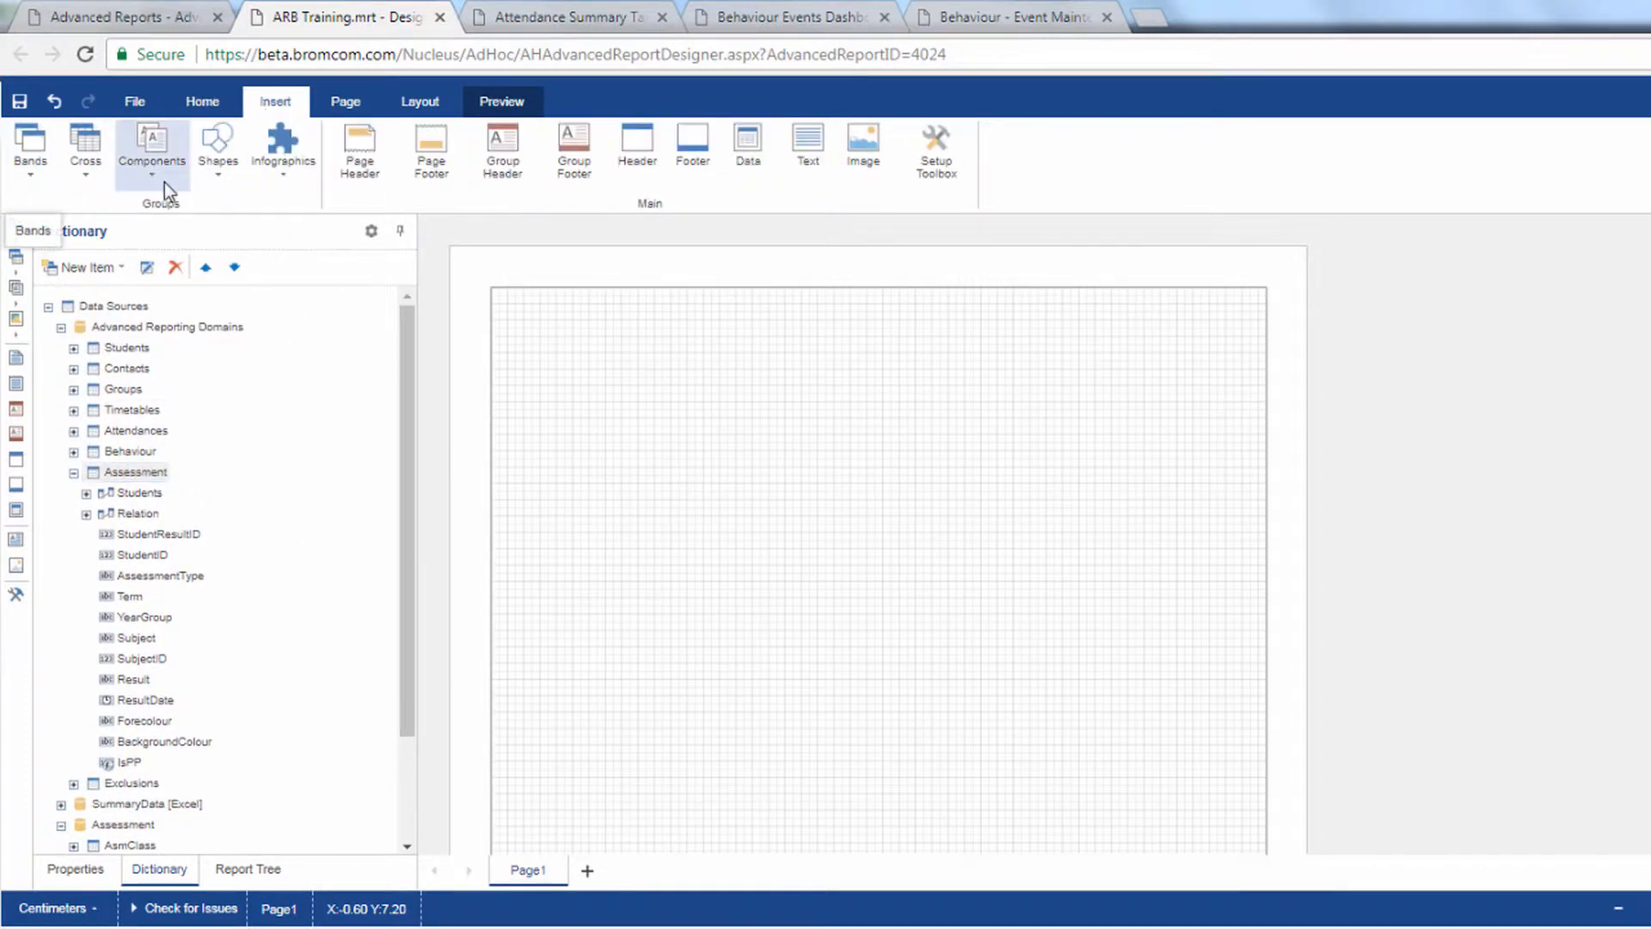
pyautogui.moveTo(103, 845); pyautogui.dragTo(518, 310)
pyautogui.click(621, 271)
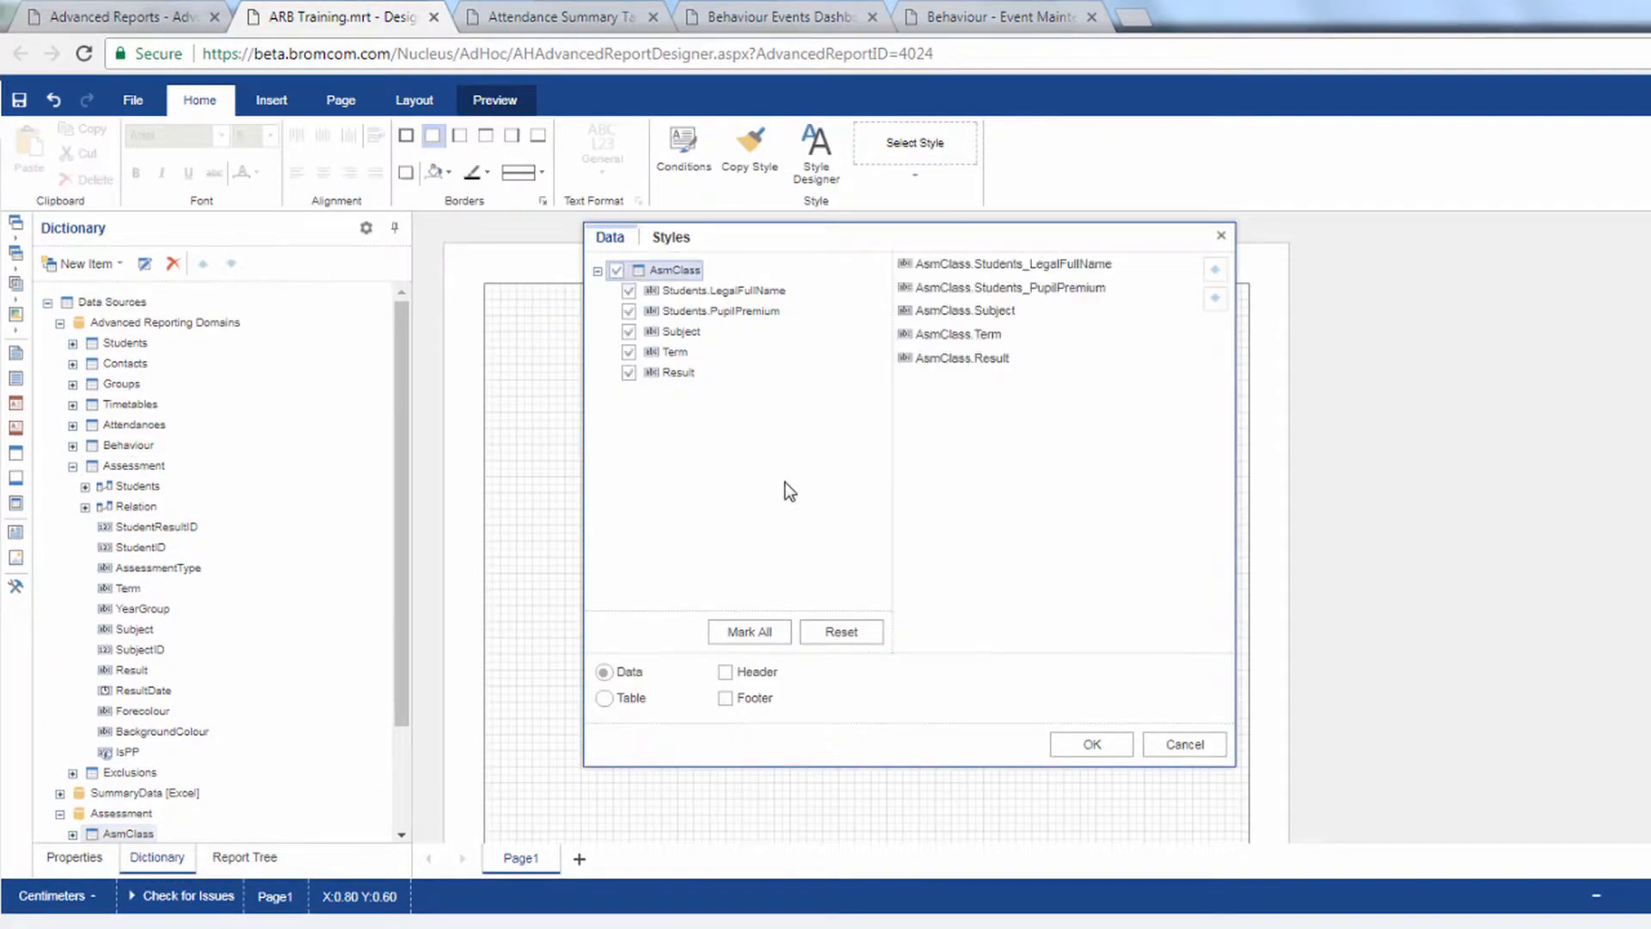
pyautogui.click(1091, 746)
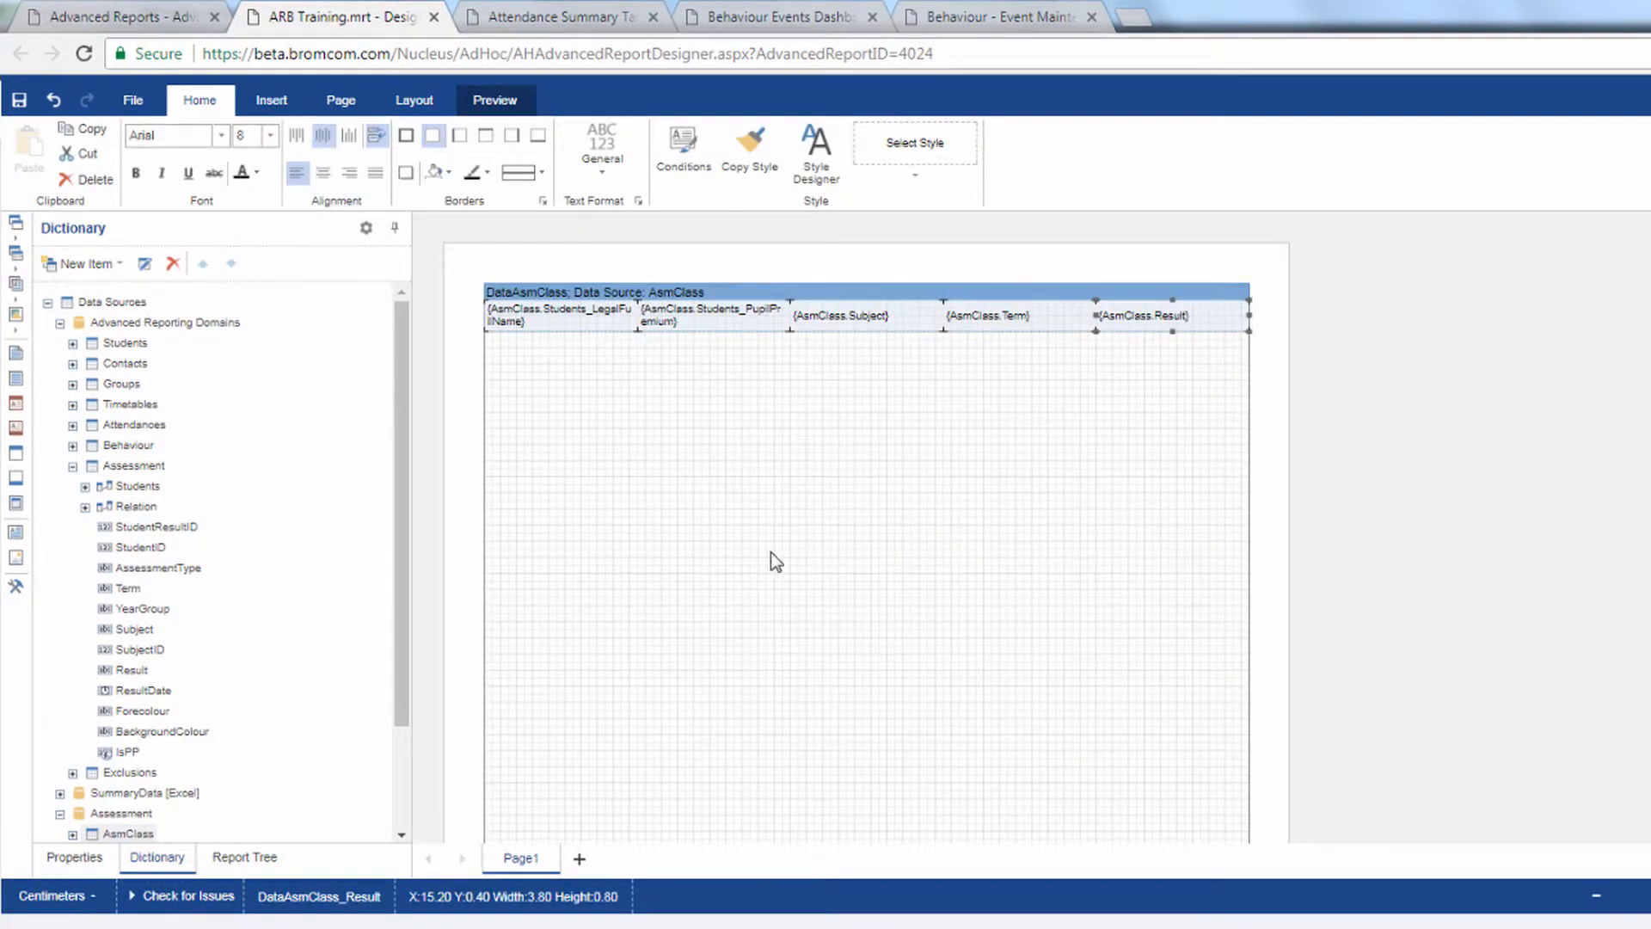
# Insert a pie chart about 9.8 by 6.8 cm below the AsmClass data band and preview the report
pyautogui.click(272, 94)
pyautogui.click(286, 154)
pyautogui.click(268, 317)
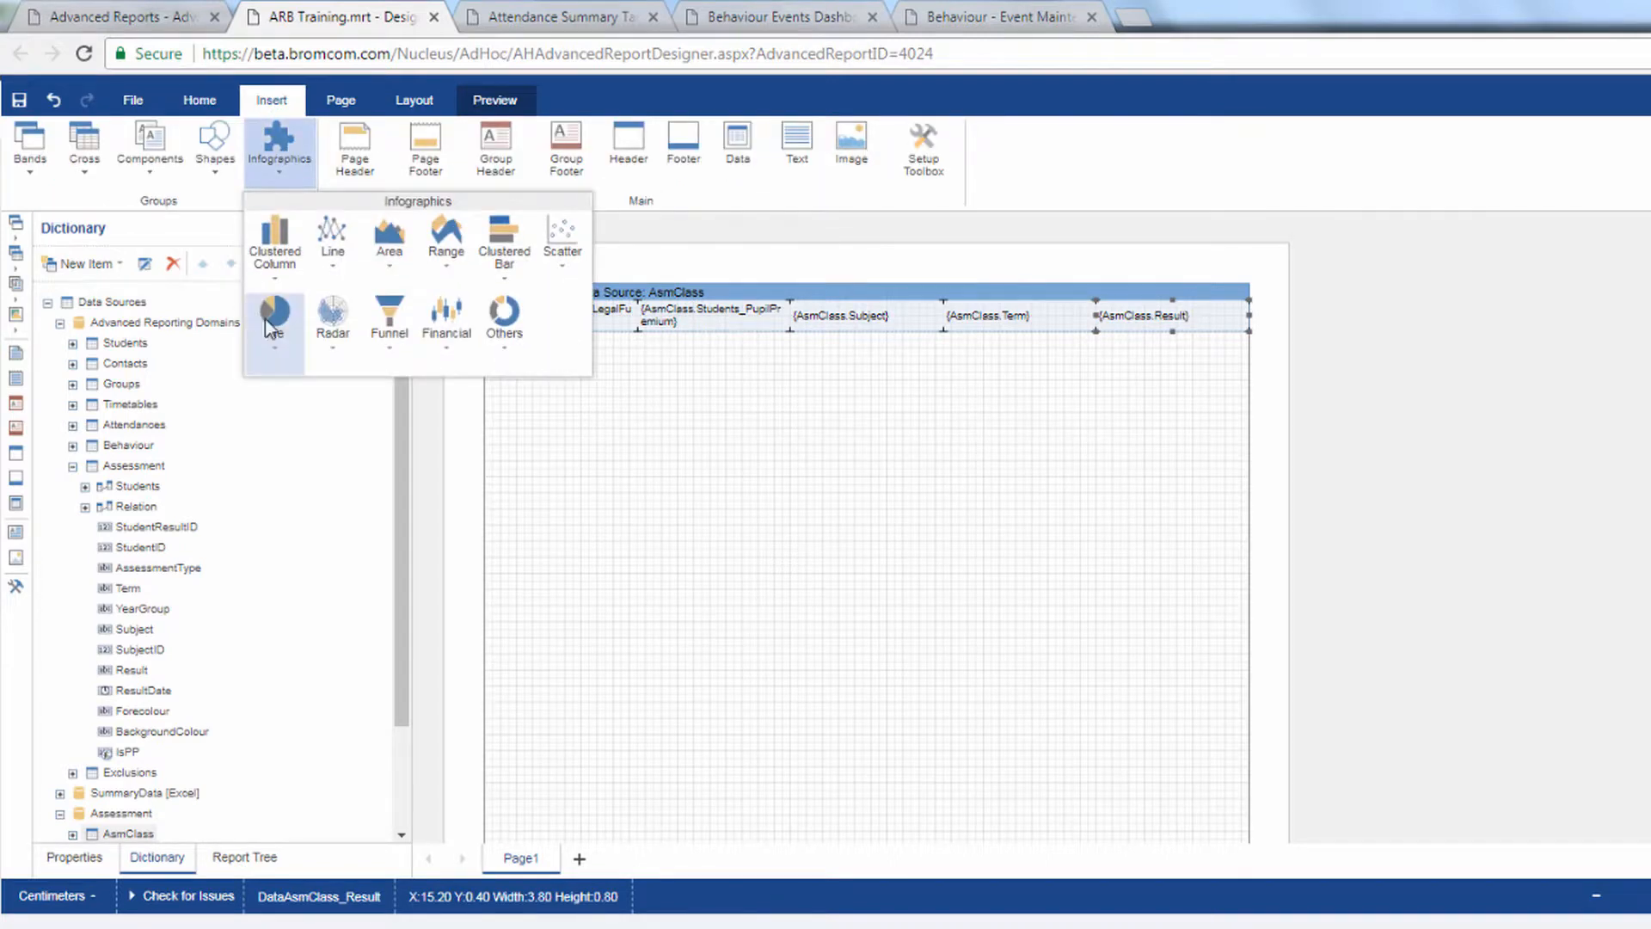
pyautogui.click(285, 416)
pyautogui.moveTo(517, 435)
pyautogui.mouseDown()
pyautogui.moveTo(951, 663)
pyautogui.moveTo(910, 715)
pyautogui.mouseUp()
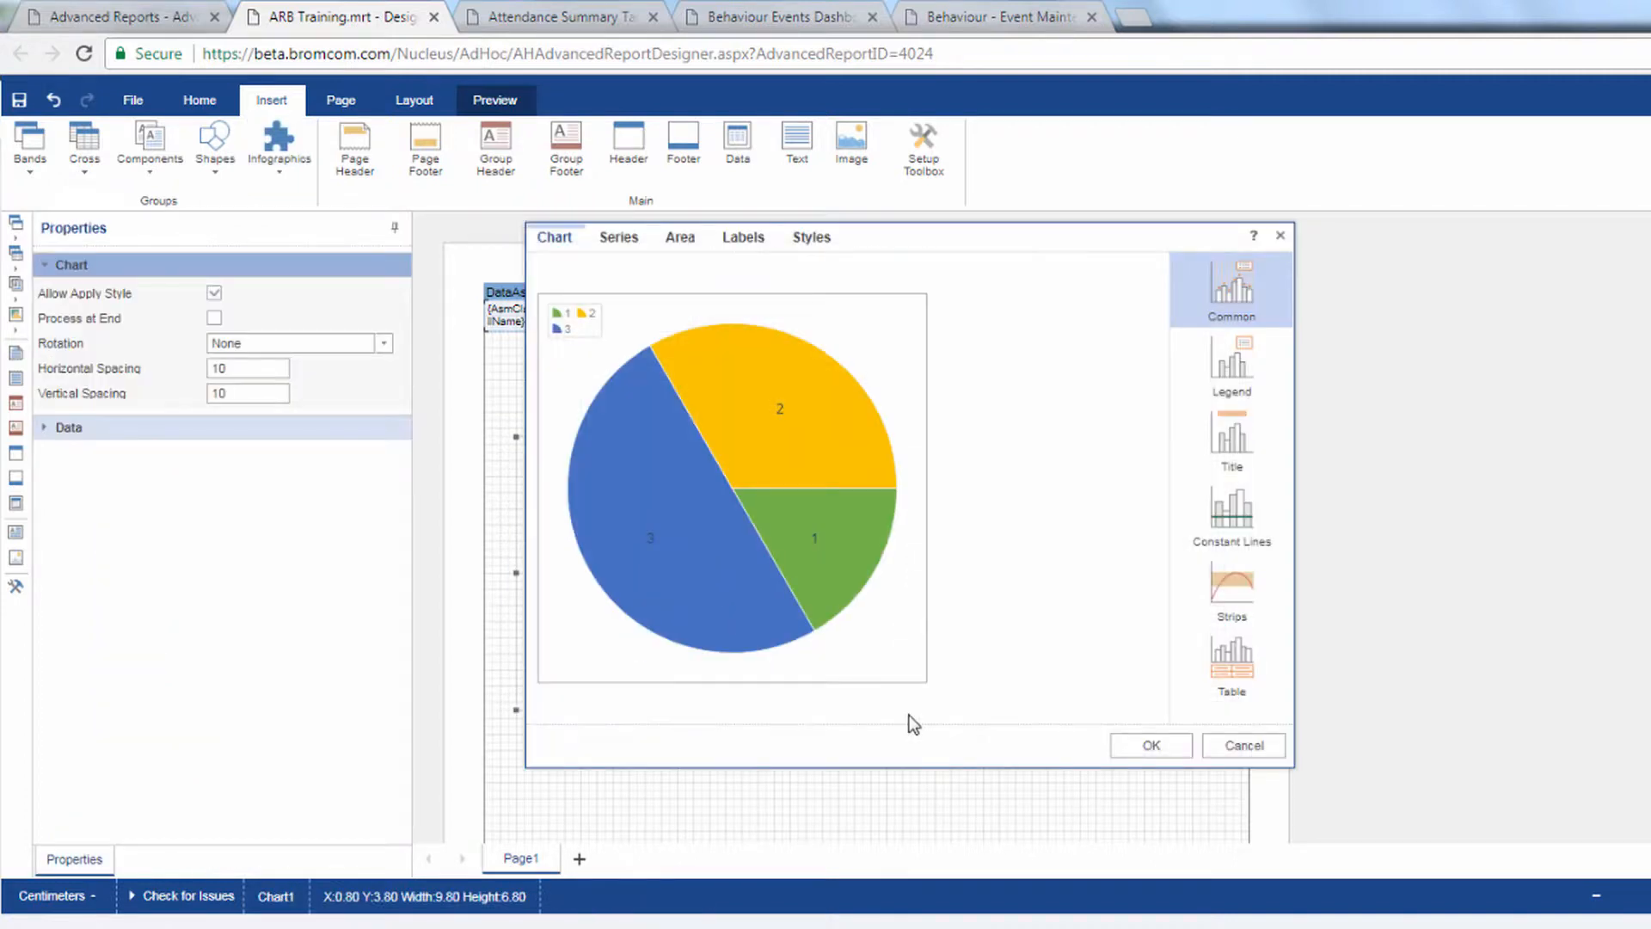
pyautogui.click(1118, 745)
pyautogui.click(498, 98)
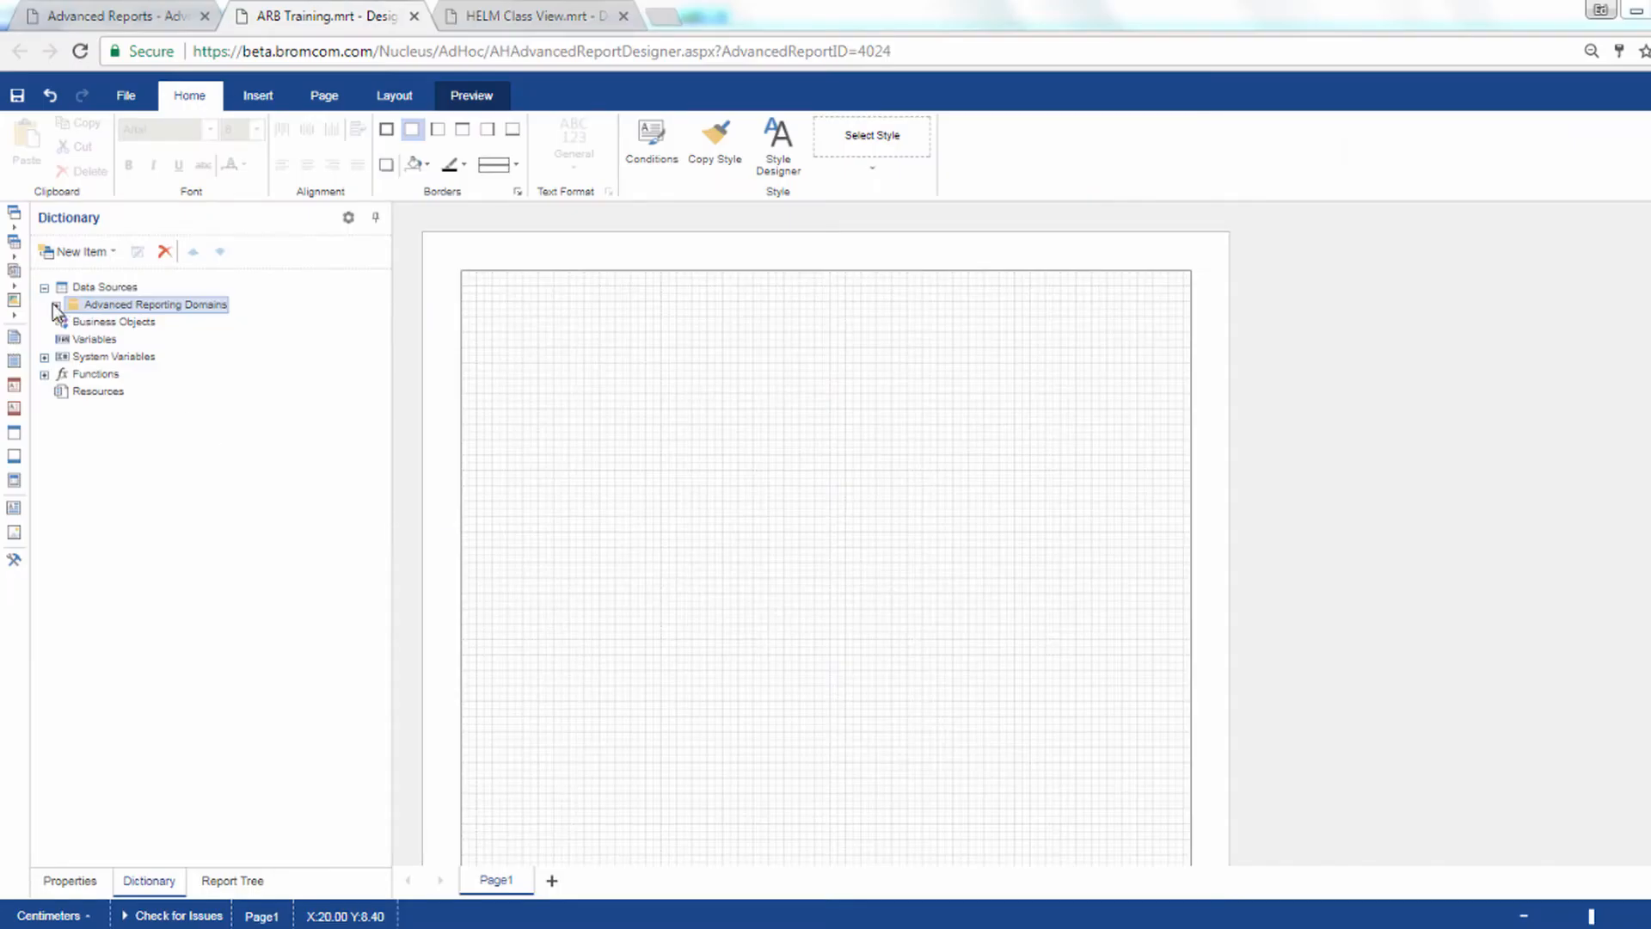
# Expand the Advanced Reporting Domains data source to view its available tables and Assessment fields
pyautogui.click(55, 305)
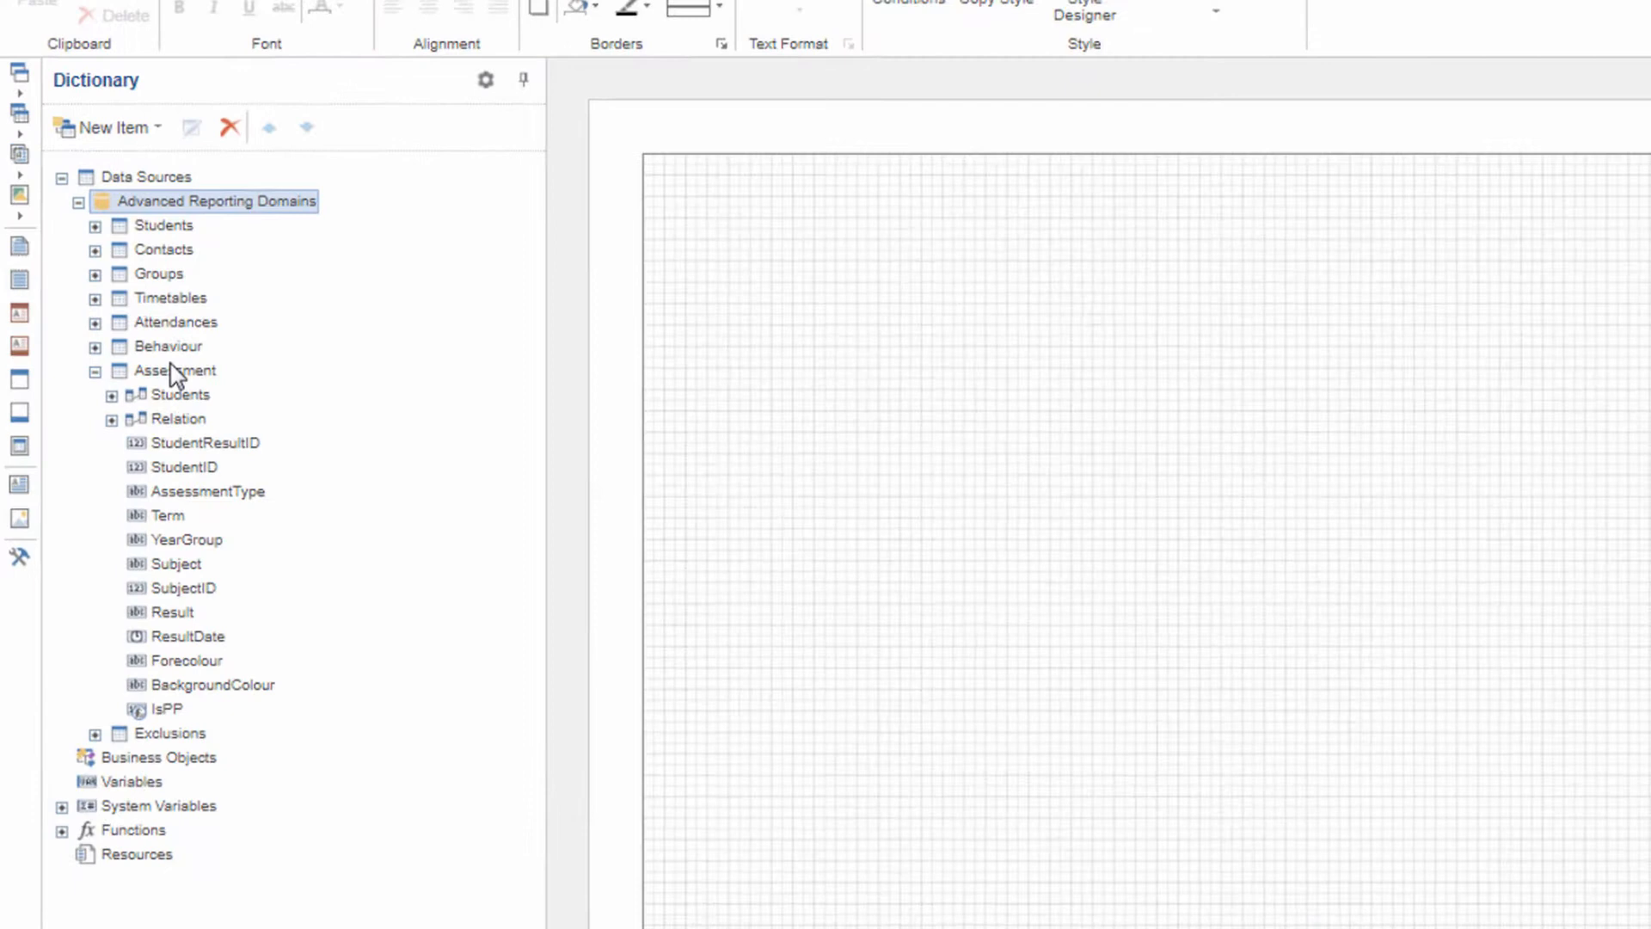
# Create a new relation on the Assessment table with ExLinked as its name in source, name and alias
pyautogui.rightClick(126, 426)
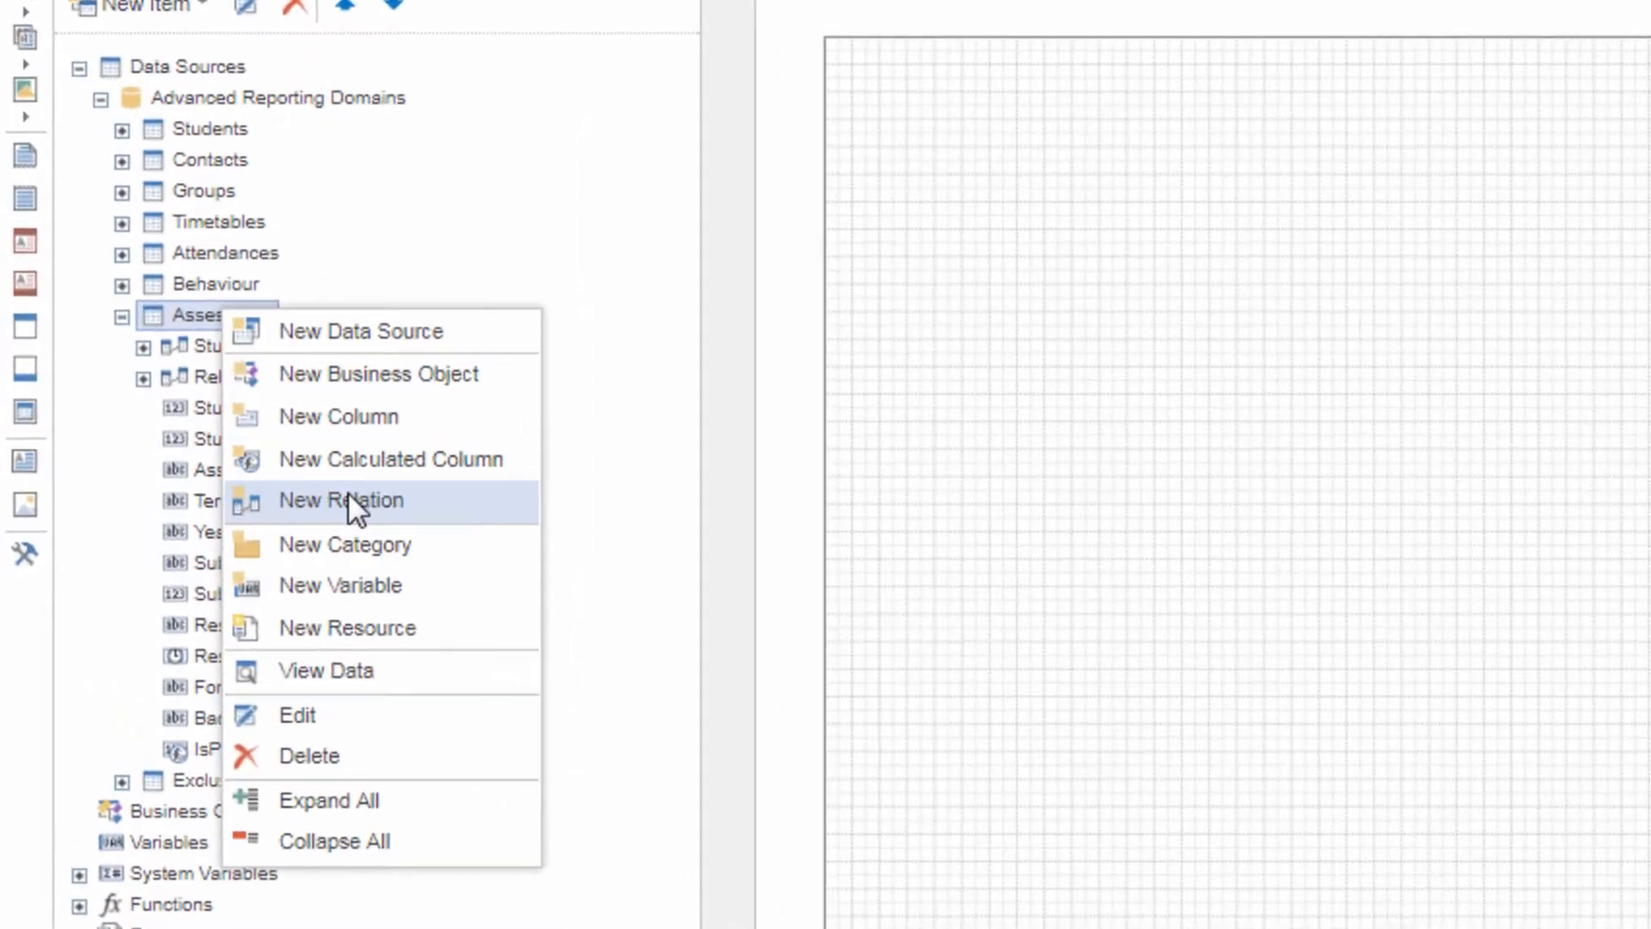
pyautogui.click(190, 525)
pyautogui.moveTo(1369, 125); pyautogui.dragTo(1264, 131)
pyautogui.write('E')
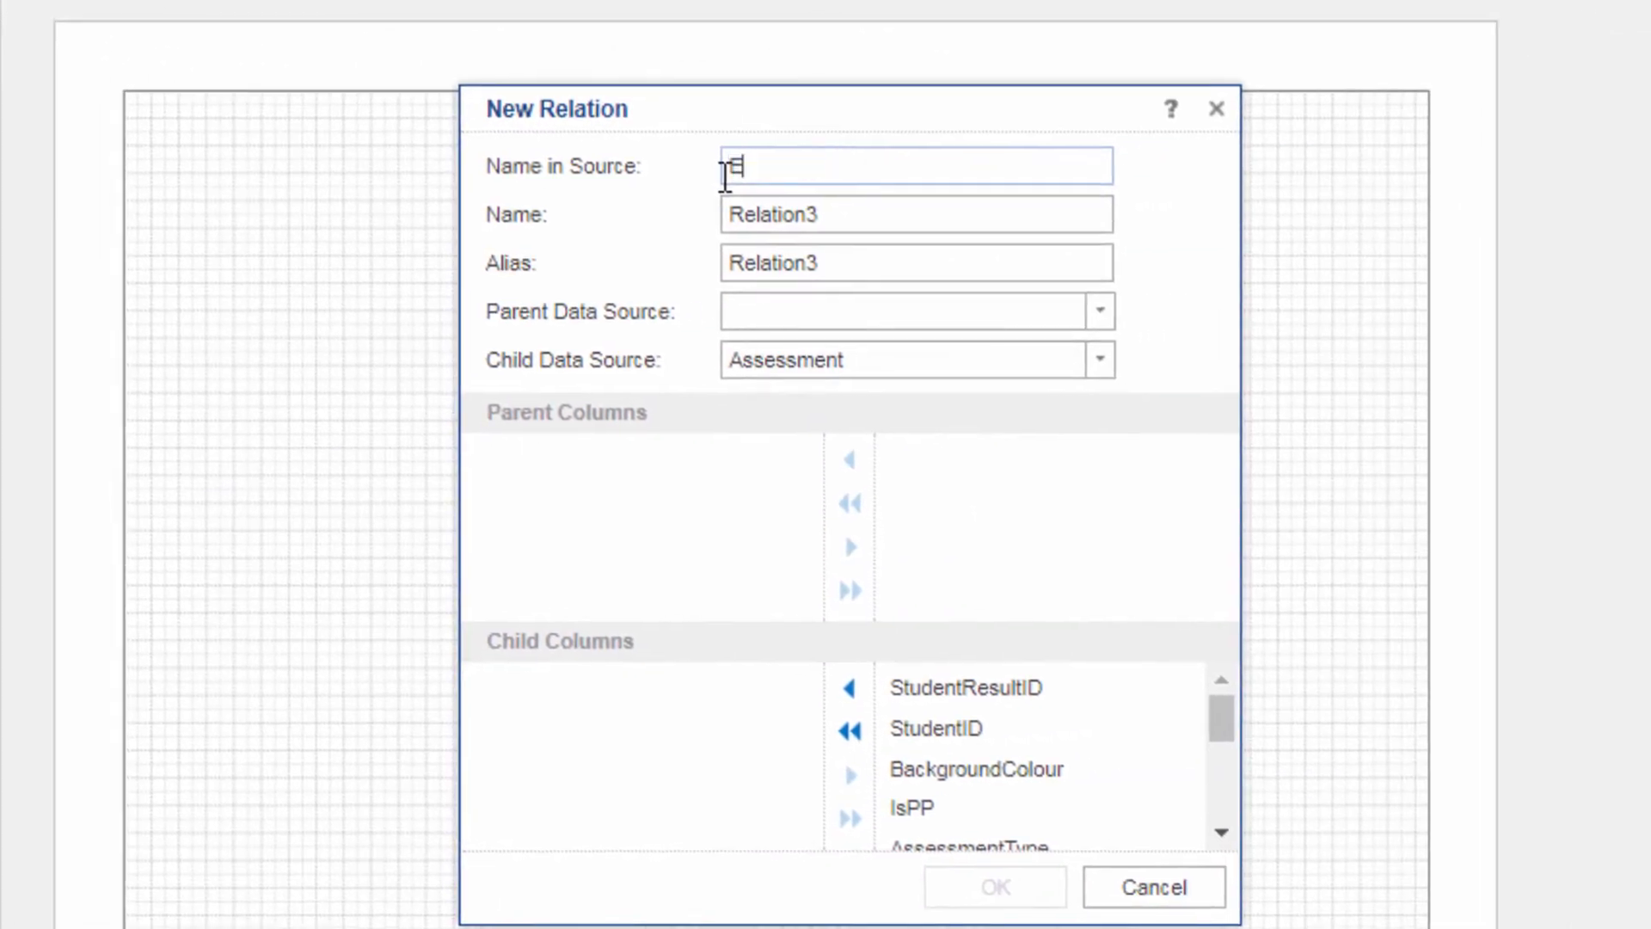
pyautogui.write('xLinked')
pyautogui.hotkey('ctrl', 'a')
pyautogui.hotkey('ctrl', 'c')
pyautogui.press('Tab')
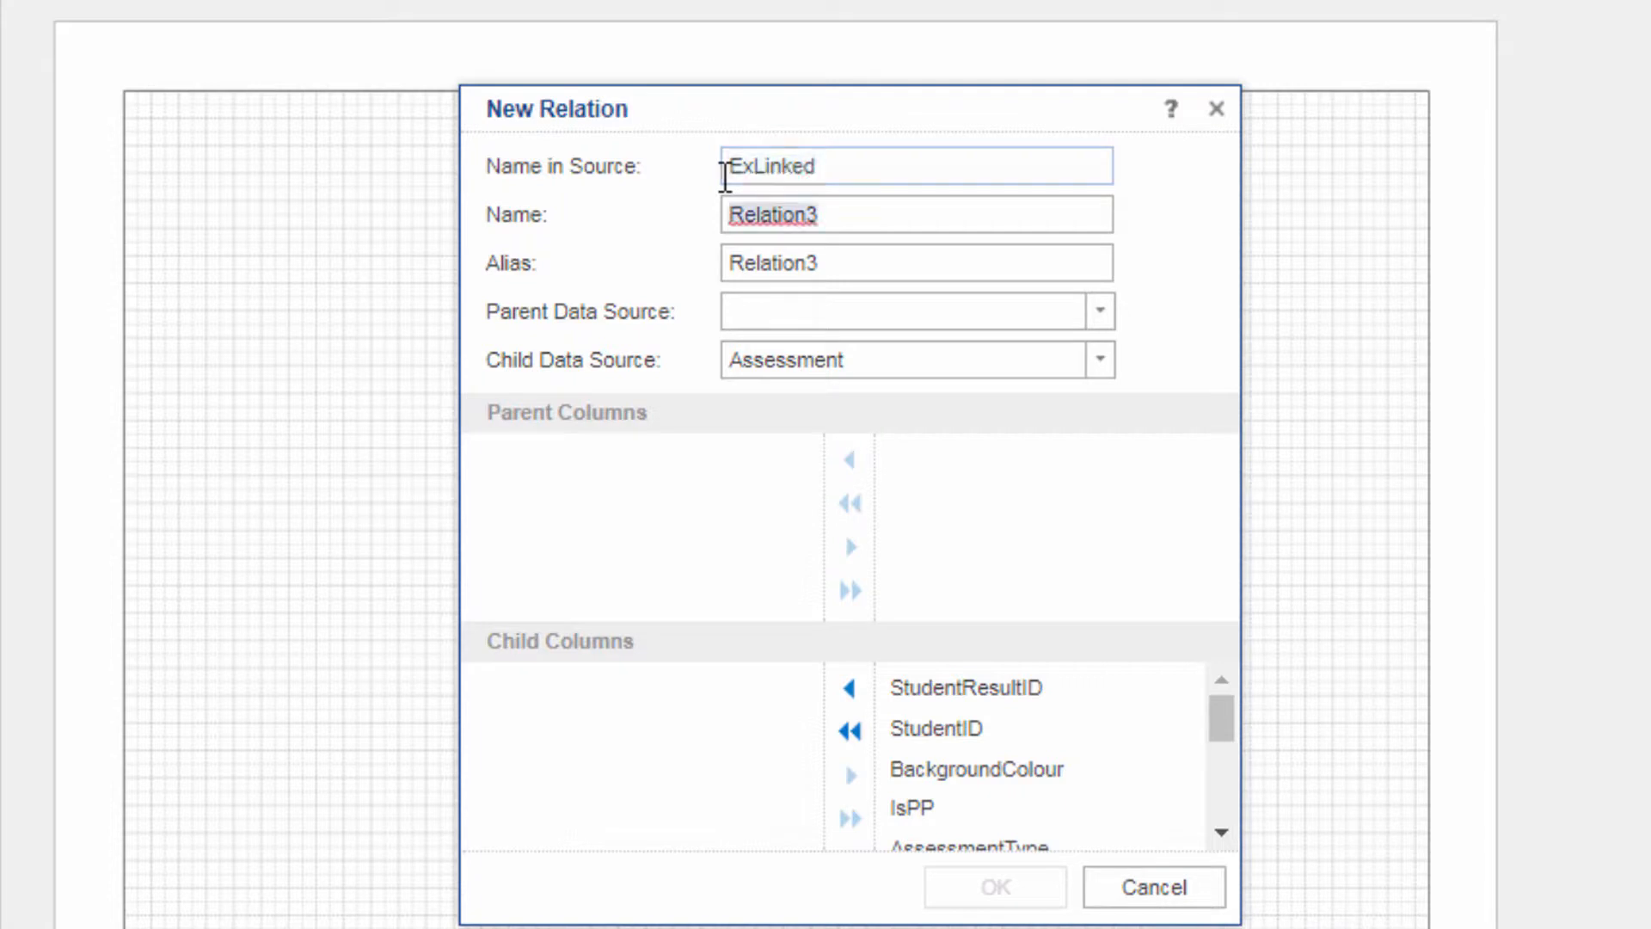
pyautogui.hotkey('ctrl', 'v')
pyautogui.press('Tab')
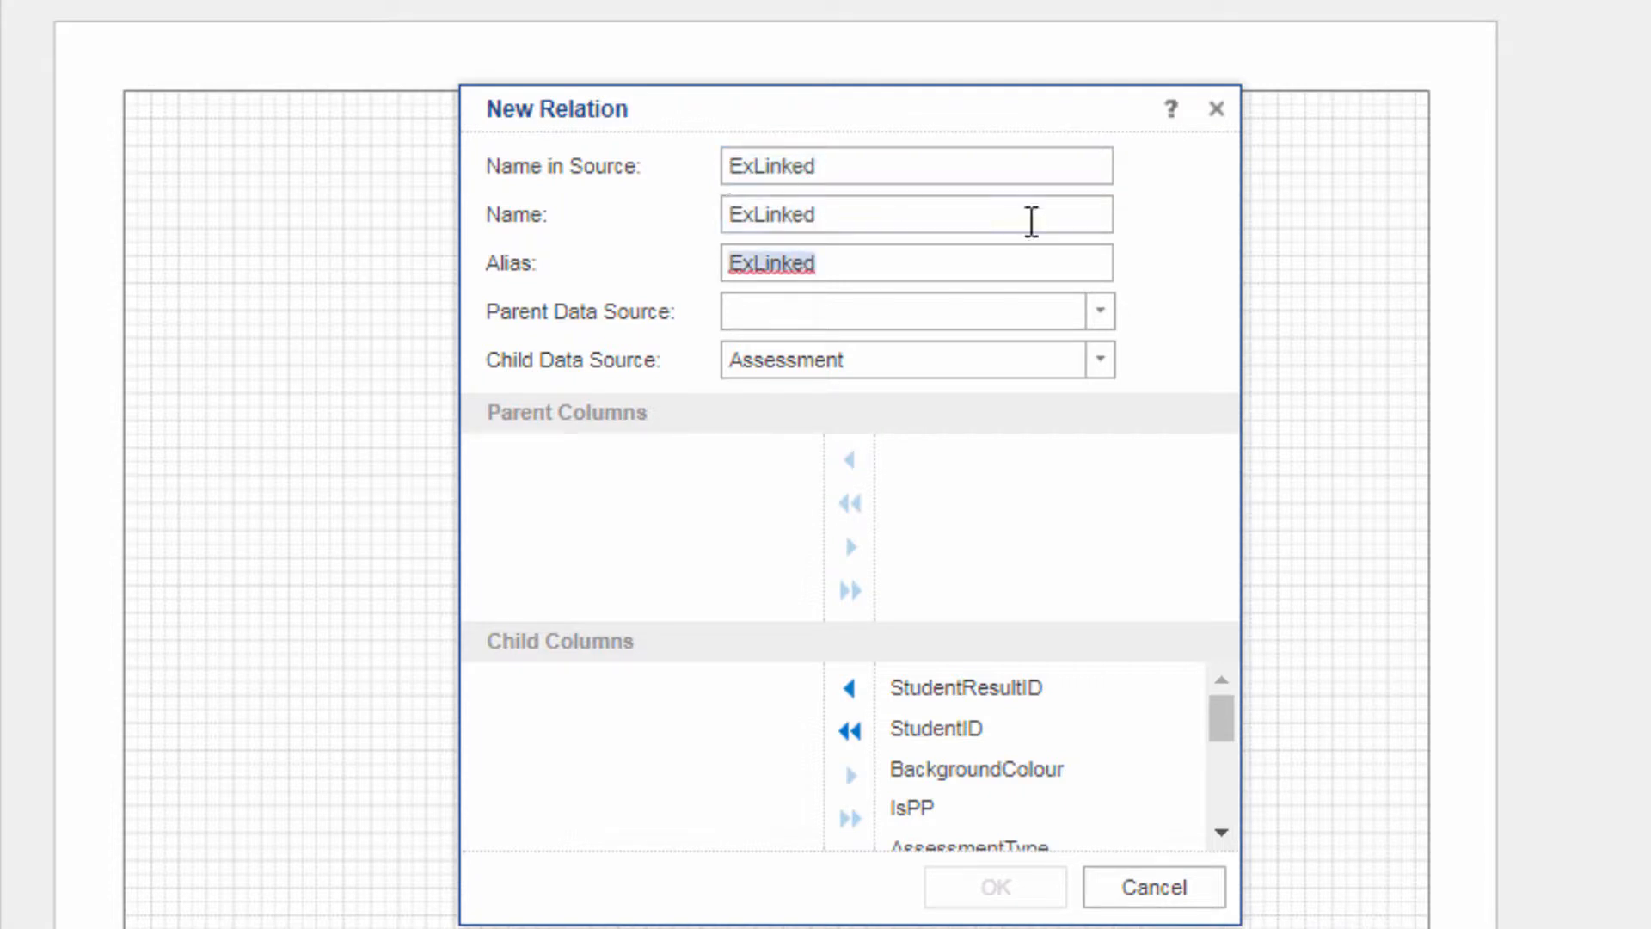
# Set Exclusions as the relation's parent data source and link it to Assessment through the StudentID column on both sides
pyautogui.click(1101, 311)
pyautogui.click(847, 521)
pyautogui.click(903, 497)
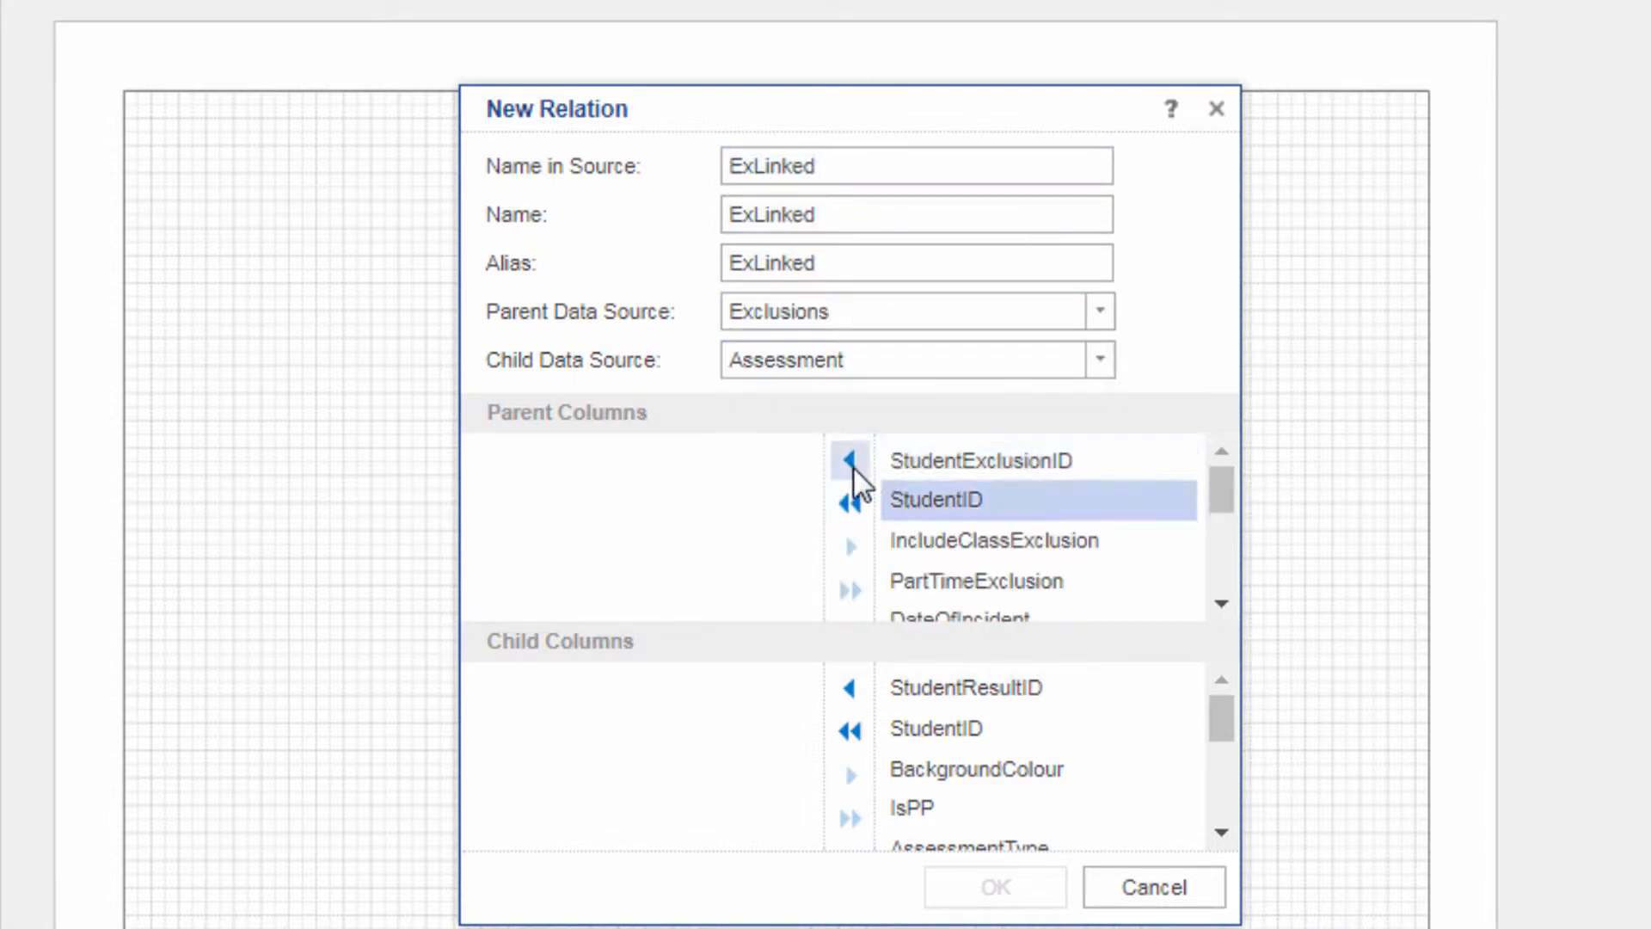
pyautogui.click(849, 460)
pyautogui.click(912, 729)
pyautogui.click(848, 688)
pyautogui.click(1029, 847)
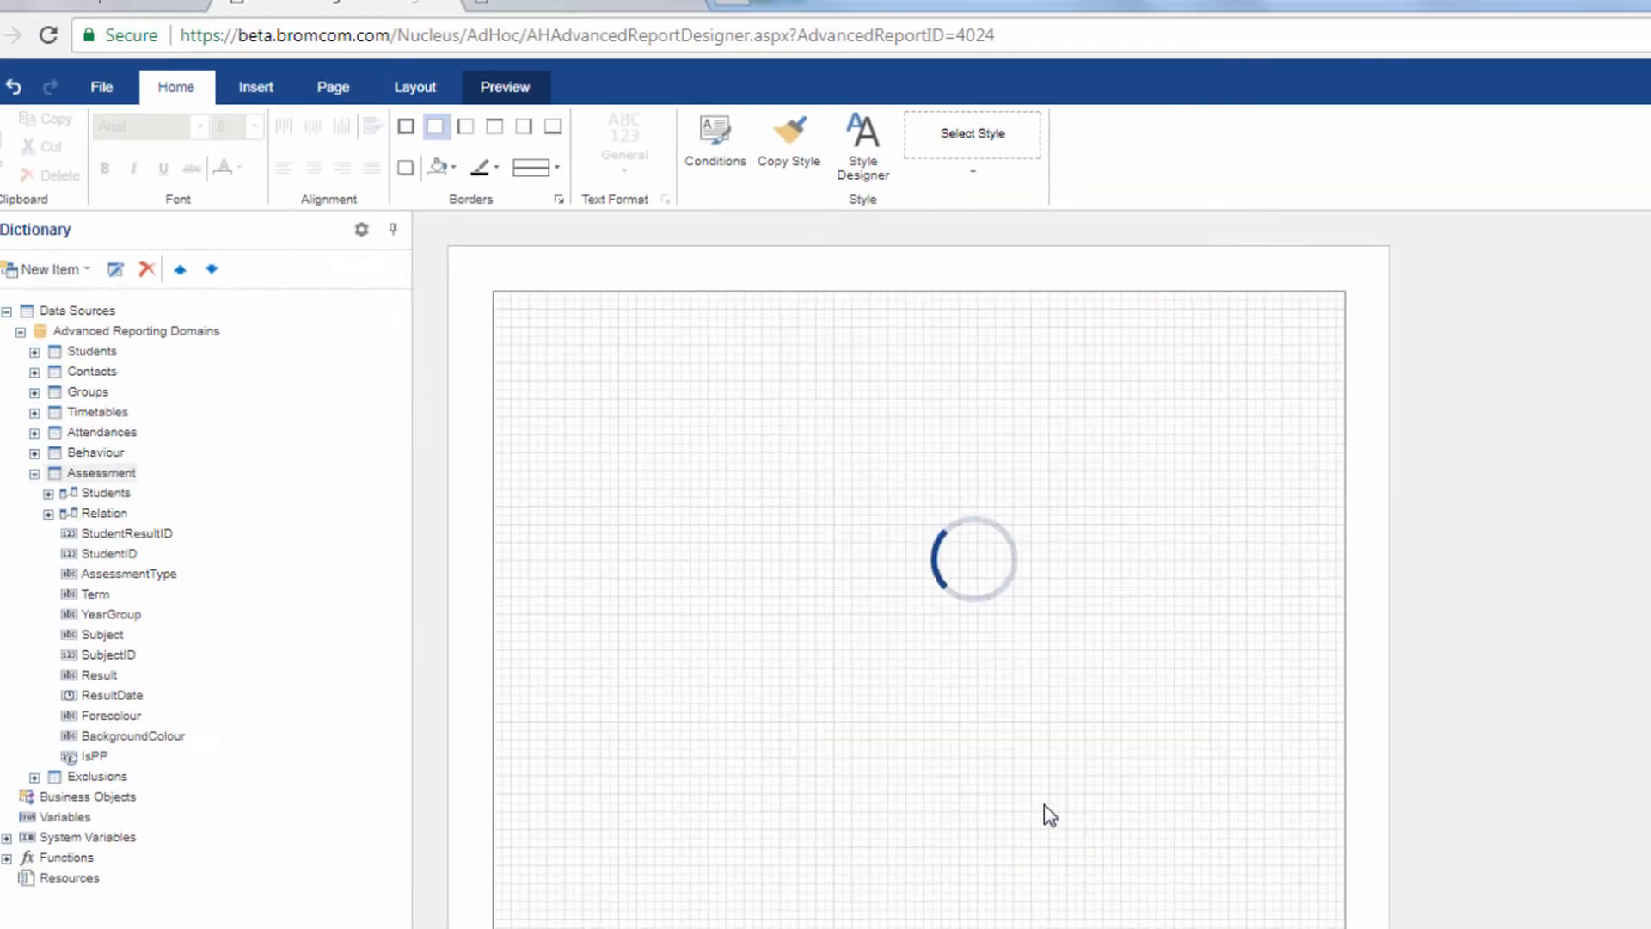
# Place the Assessment table near the top of the page and include LegalFullName from Students and NumberOfSessions from ExLinked
pyautogui.moveTo(0, 424); pyautogui.dragTo(379, 256)
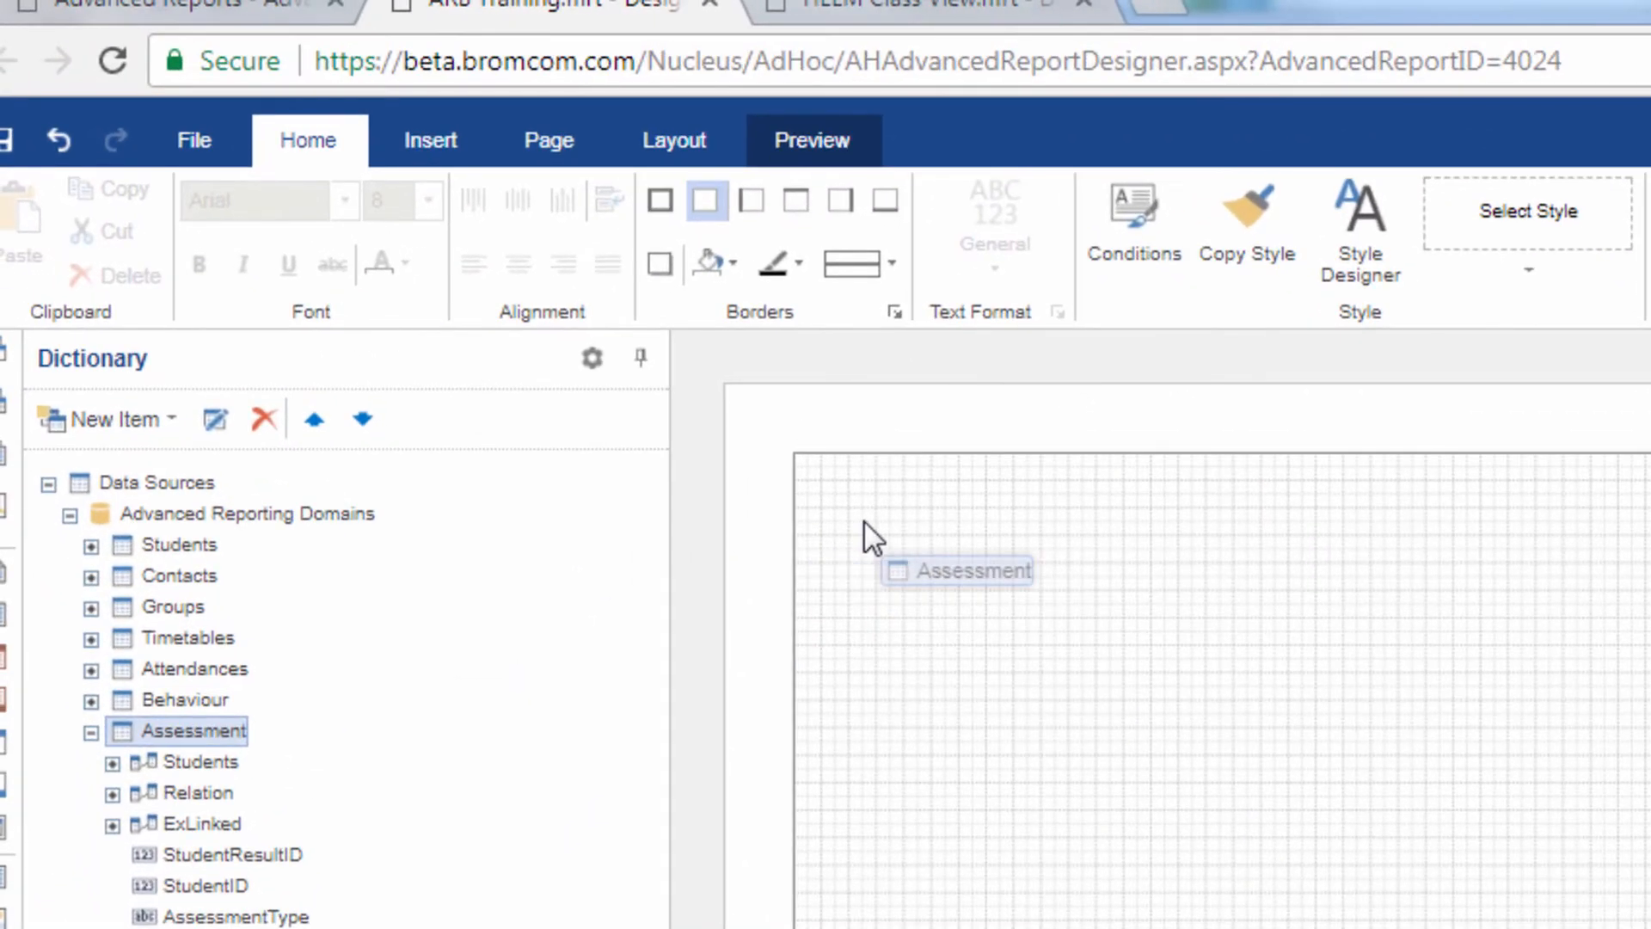
pyautogui.moveTo(865, 523); pyautogui.dragTo(869, 526)
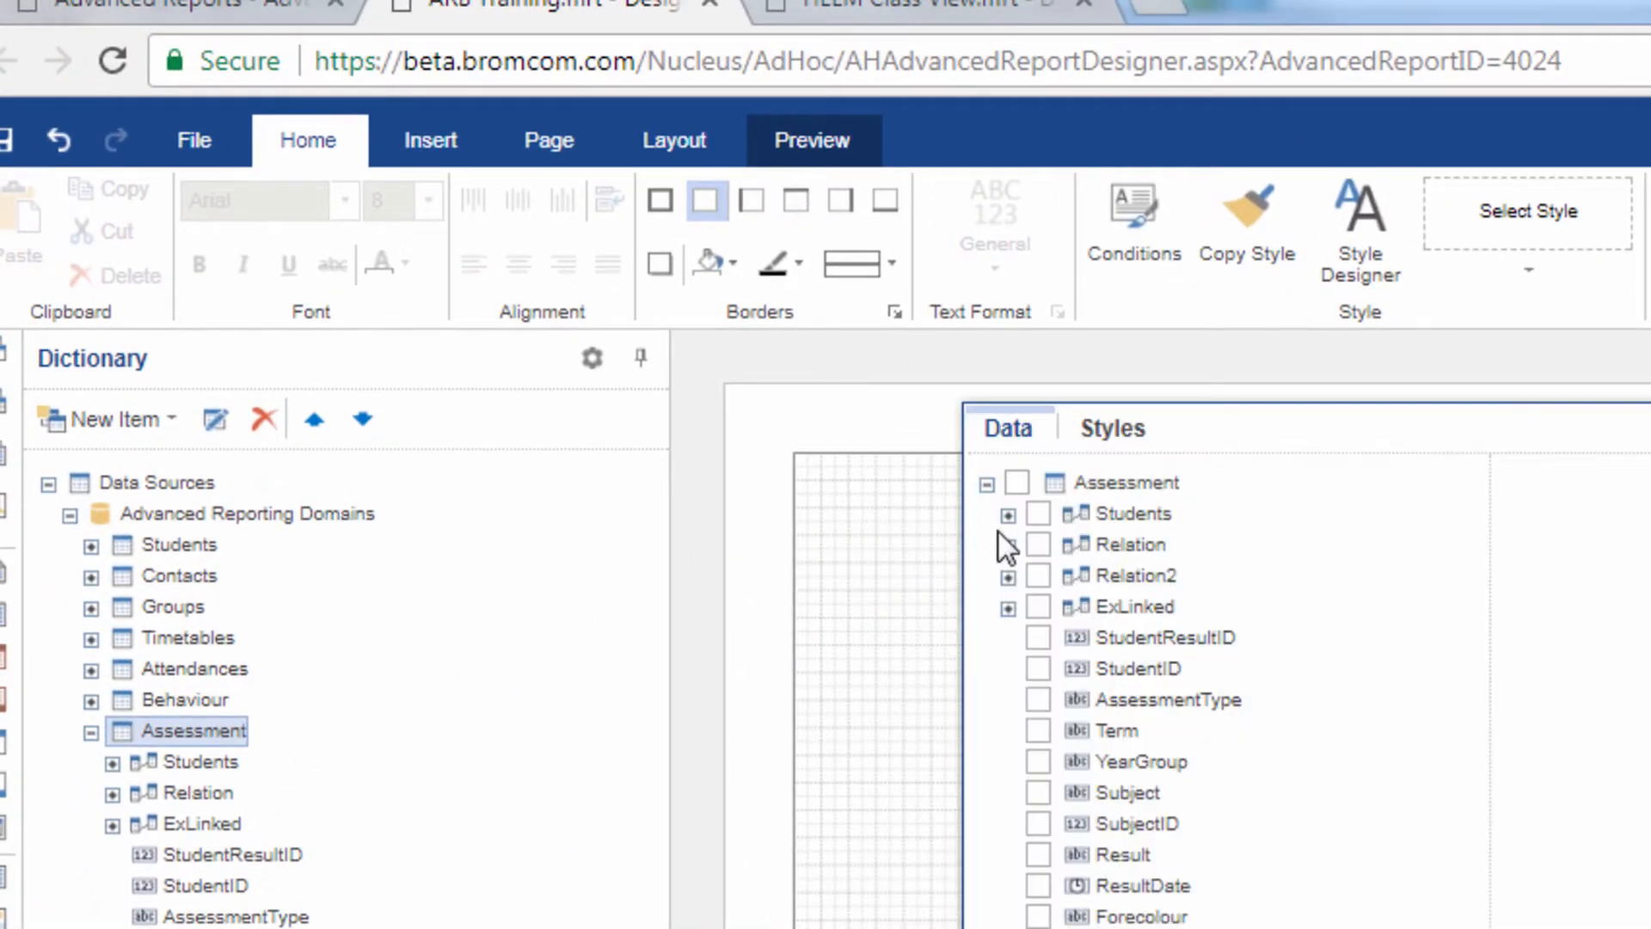
pyautogui.click(1003, 517)
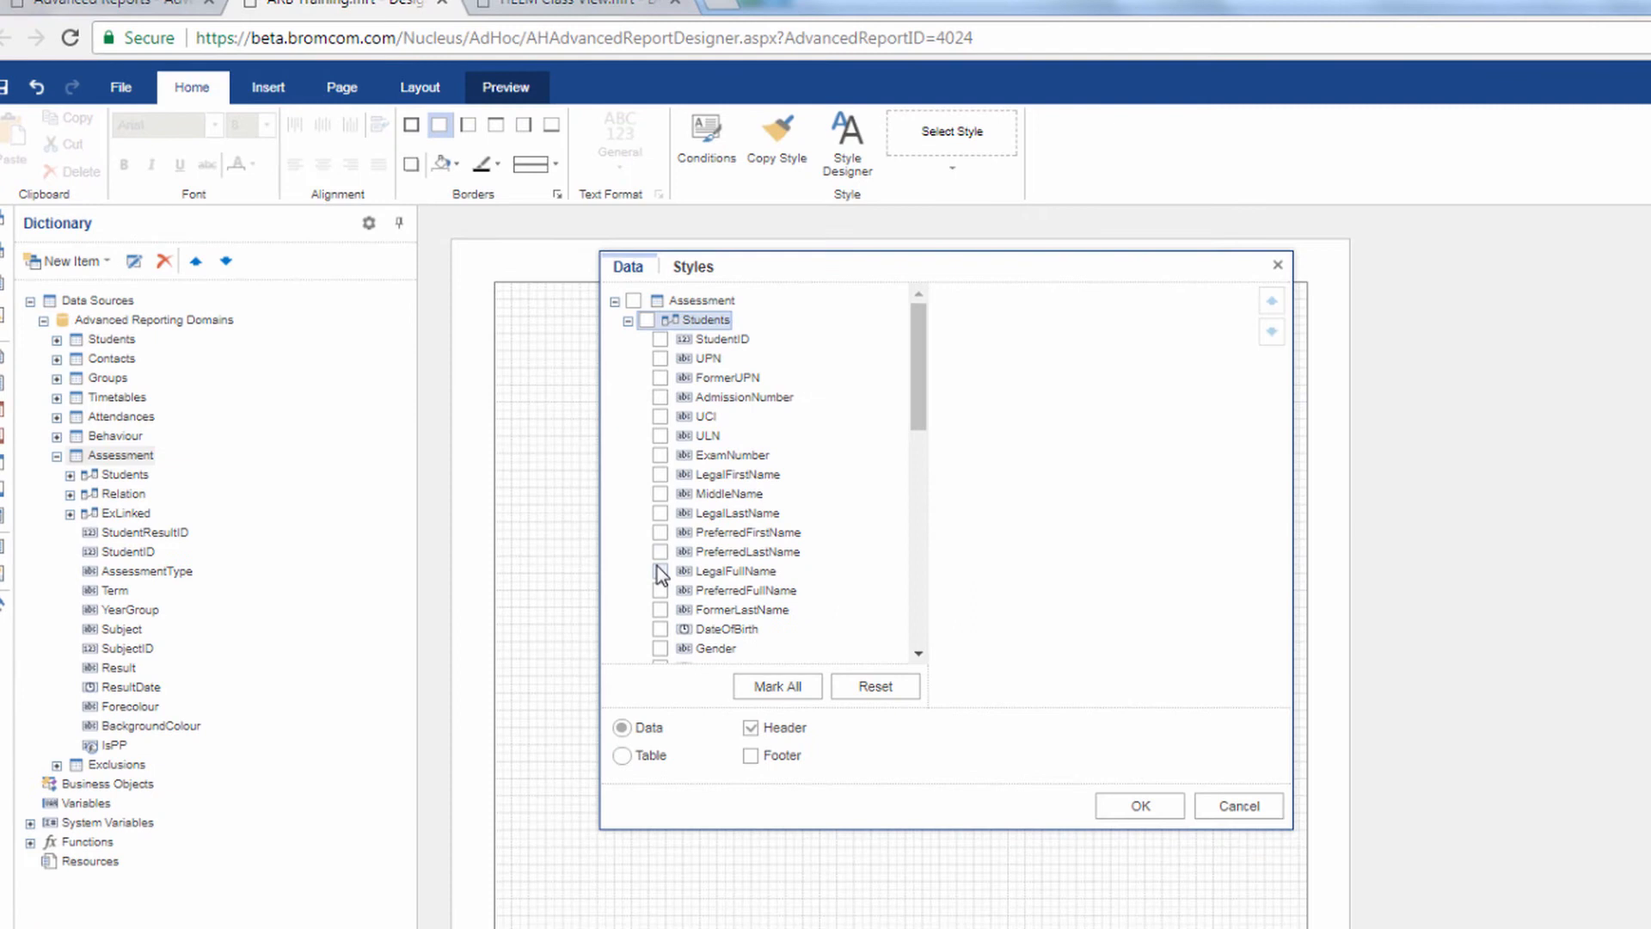
pyautogui.click(659, 571)
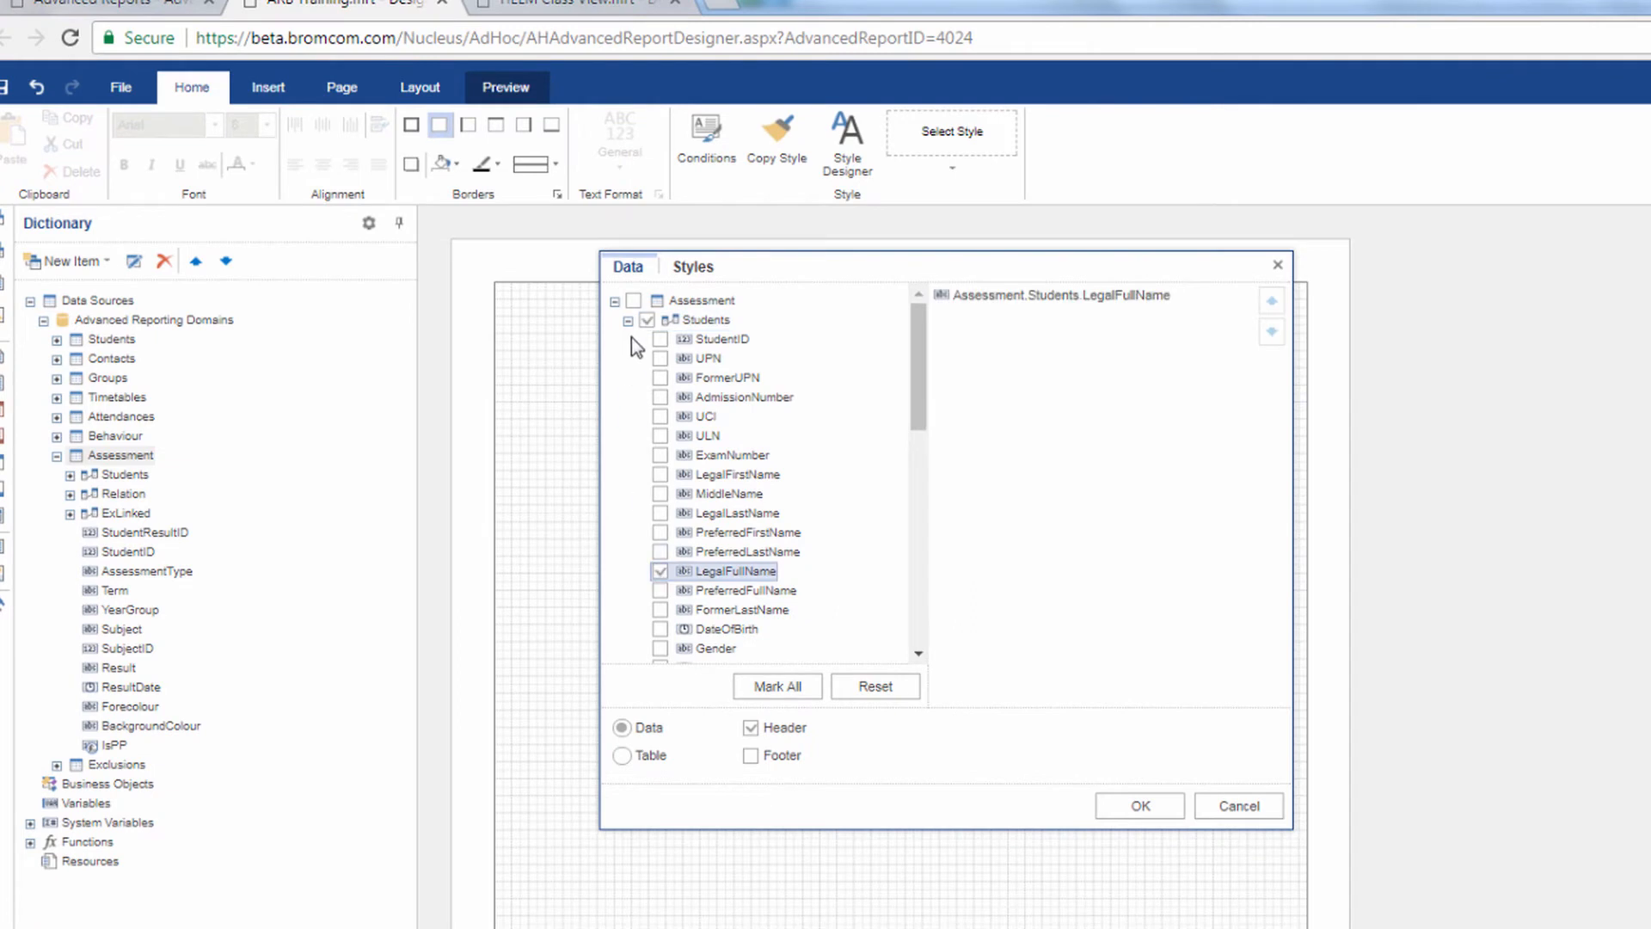
pyautogui.click(628, 320)
pyautogui.click(628, 378)
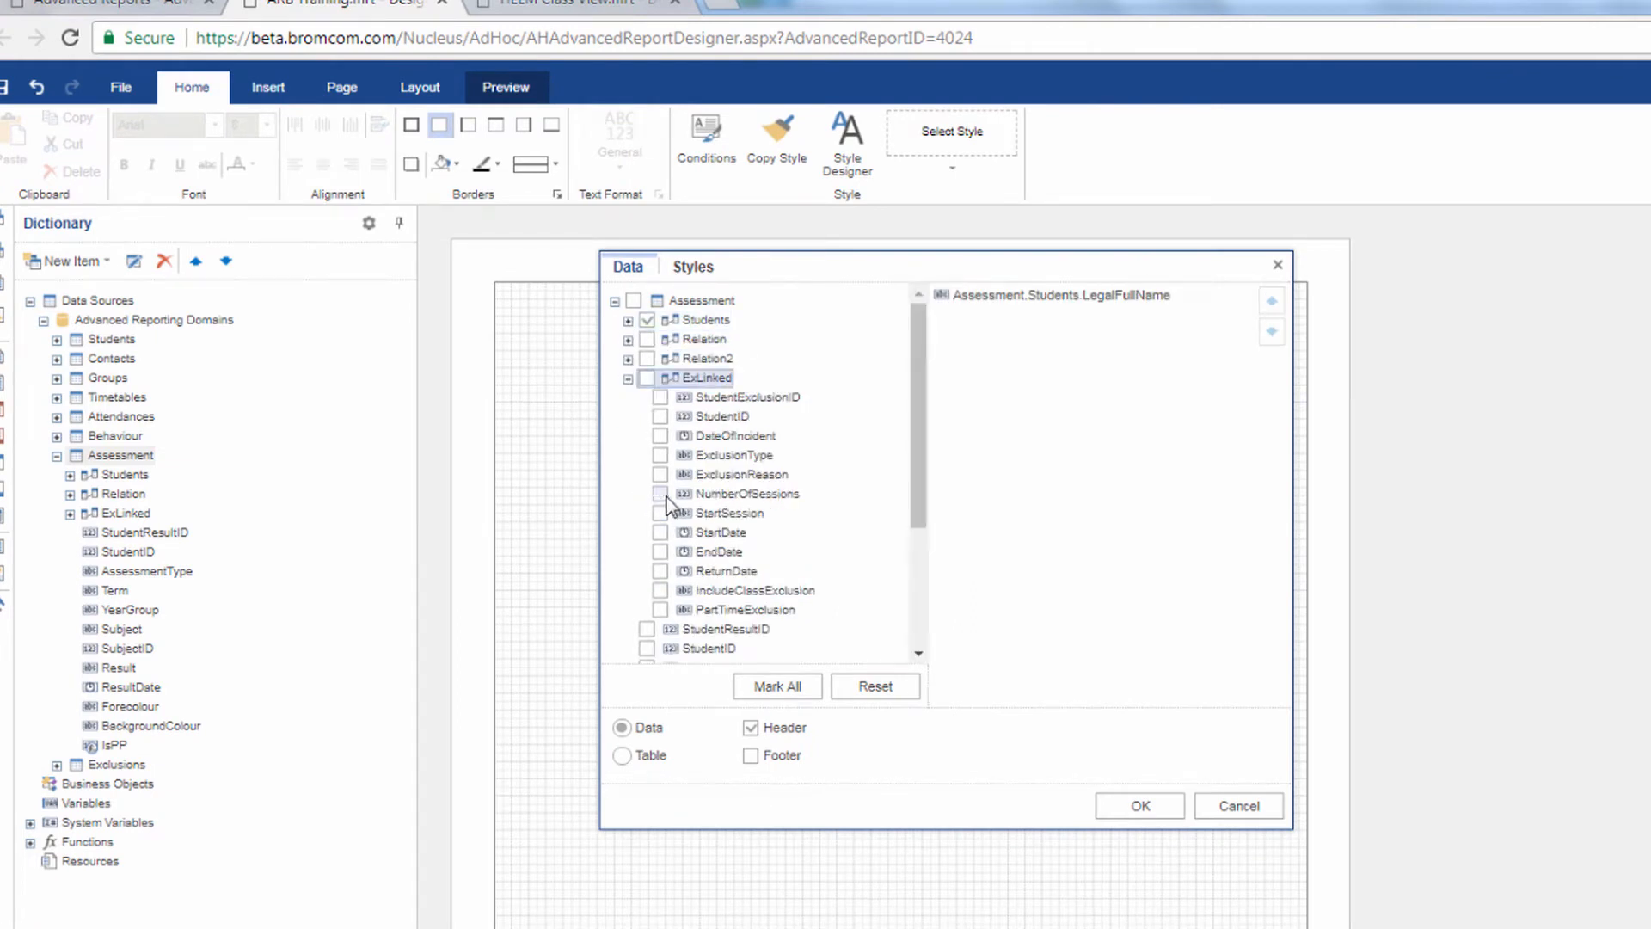
pyautogui.click(660, 494)
# Add Assessment's AssessmentType, Subject and Result columns to the selection and create the data band with a header
pyautogui.click(628, 378)
pyautogui.click(647, 437)
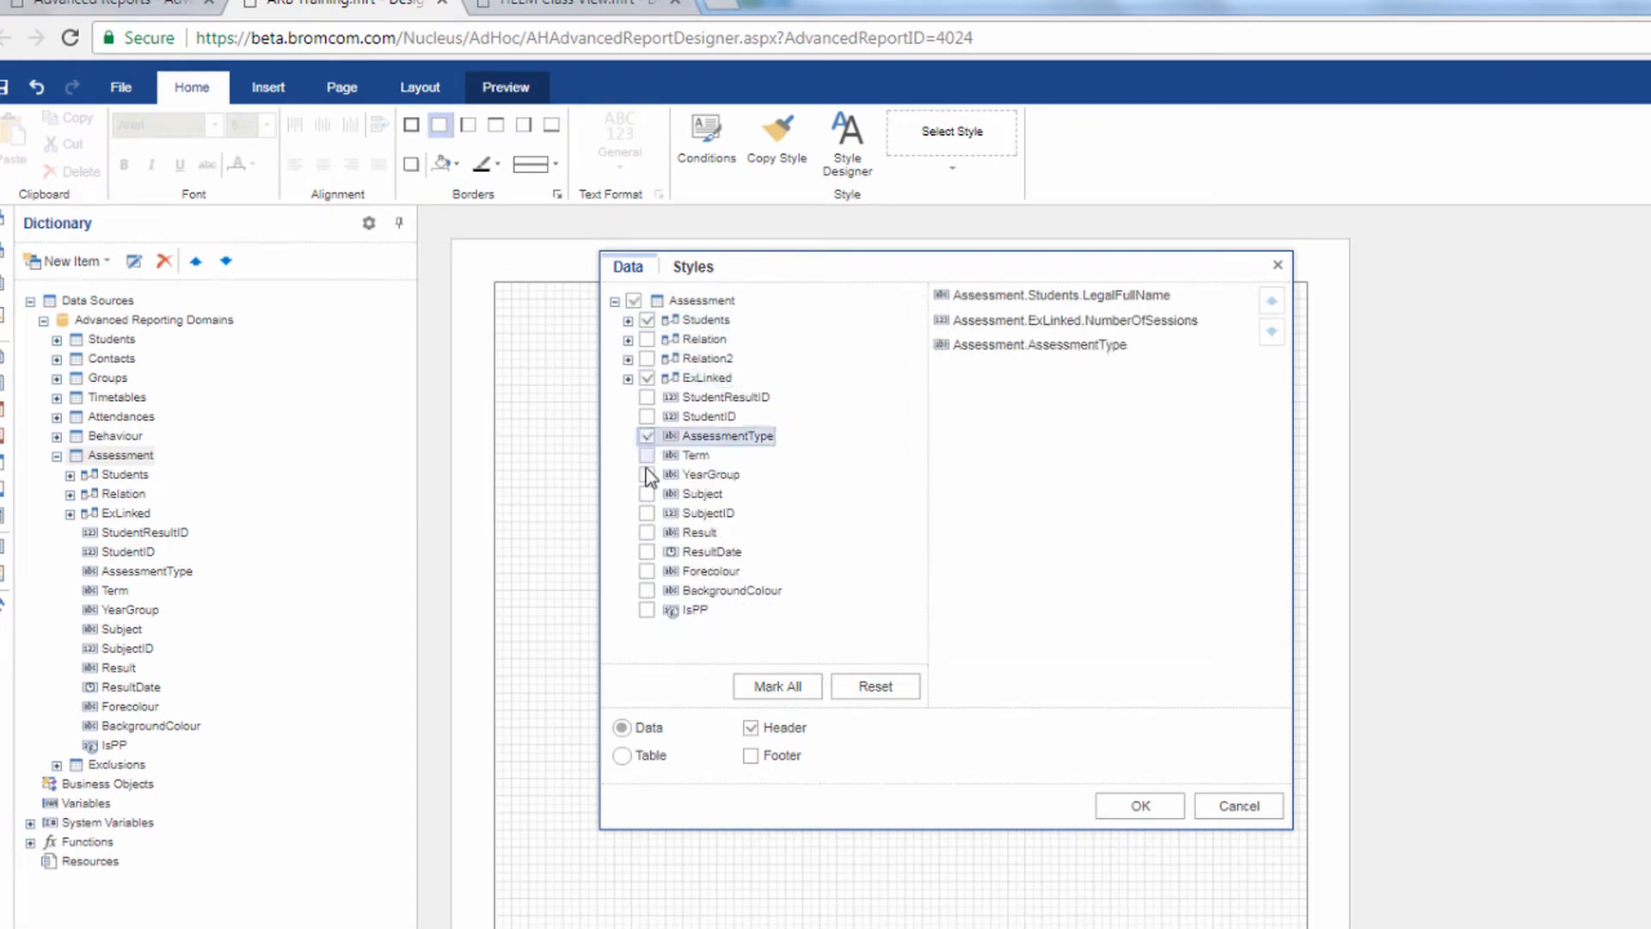
pyautogui.click(647, 495)
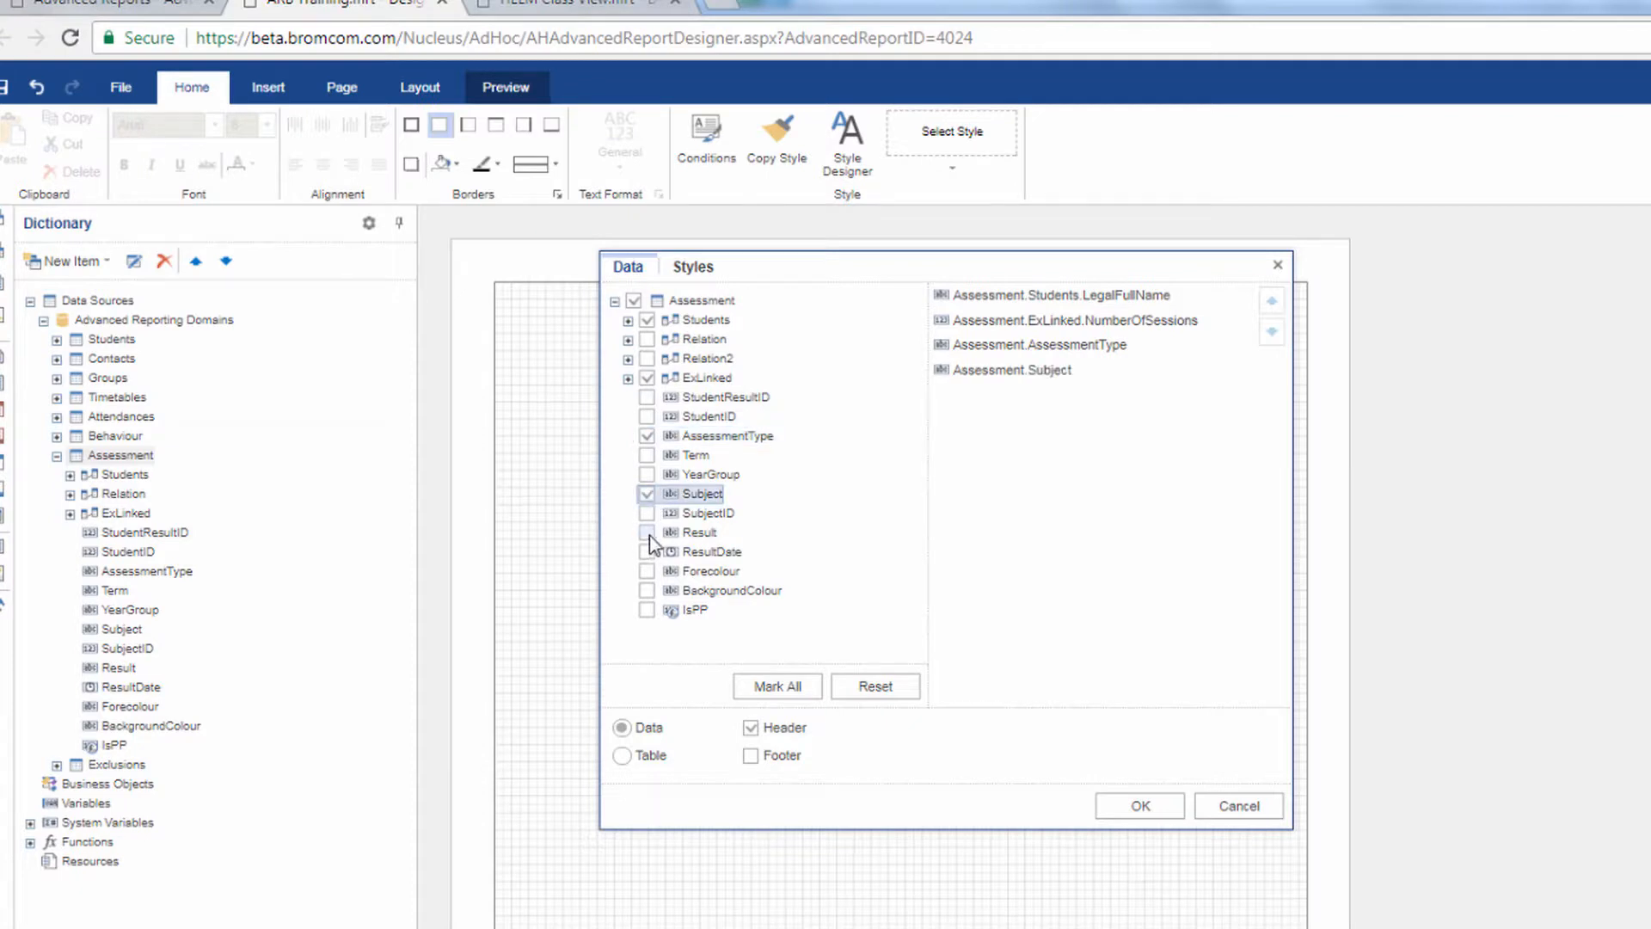
pyautogui.click(647, 533)
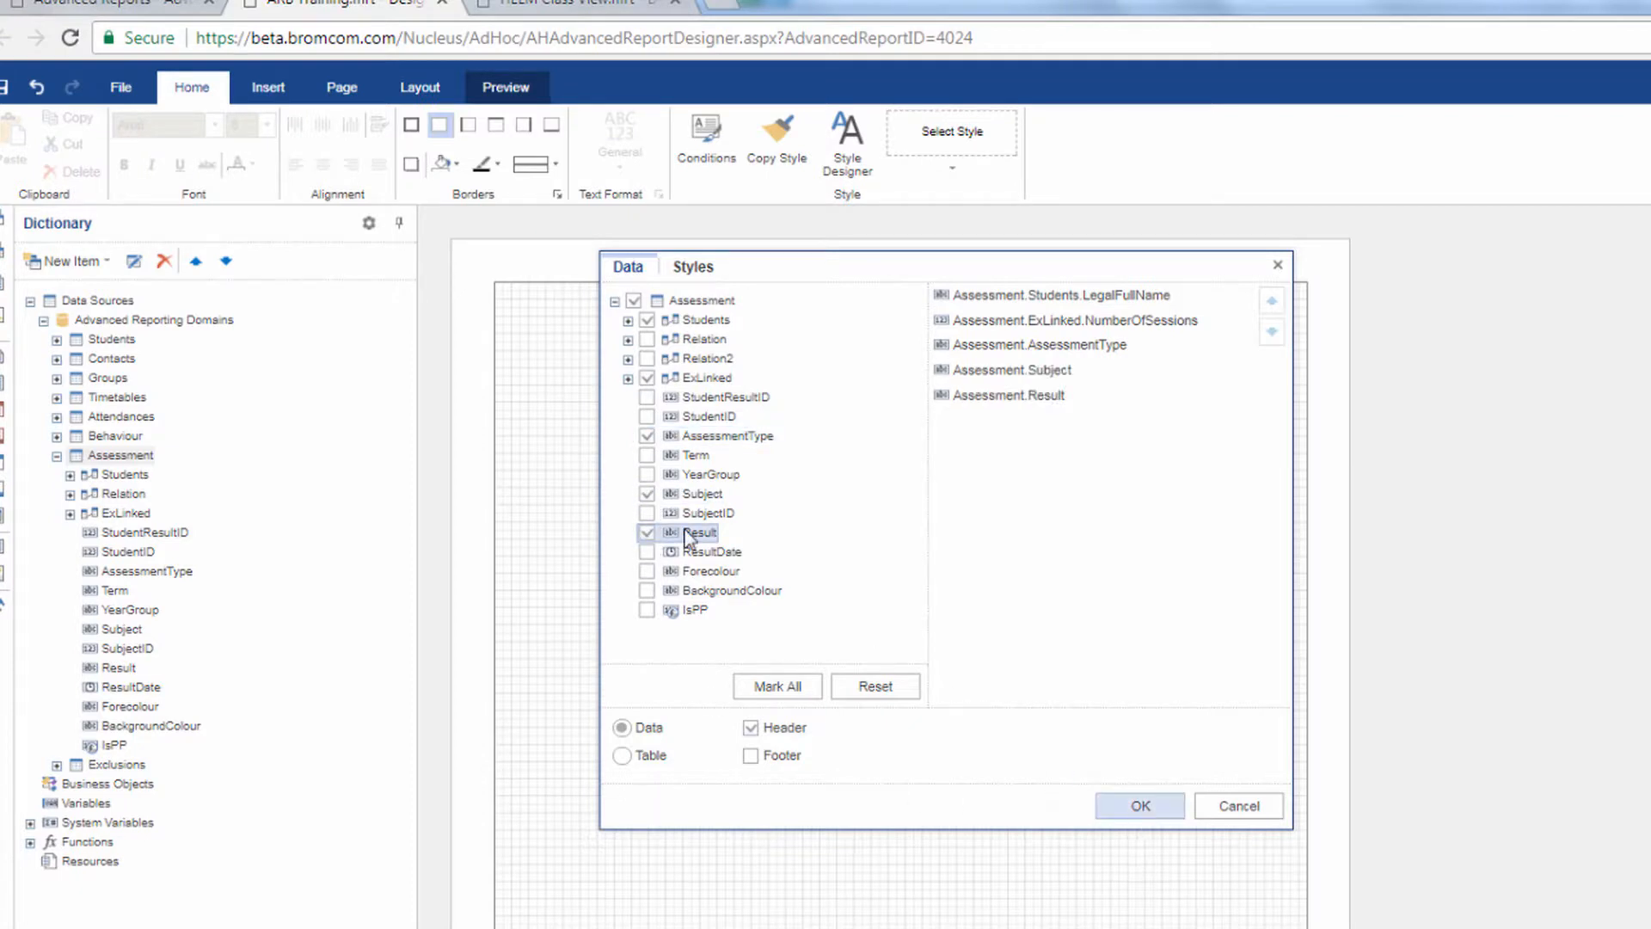
pyautogui.click(1141, 806)
# Add a filter to the Assessment data band with the Numeric data type on the ExLinked.NumberOfSessions column
pyautogui.rightClick(564, 358)
pyautogui.click(580, 375)
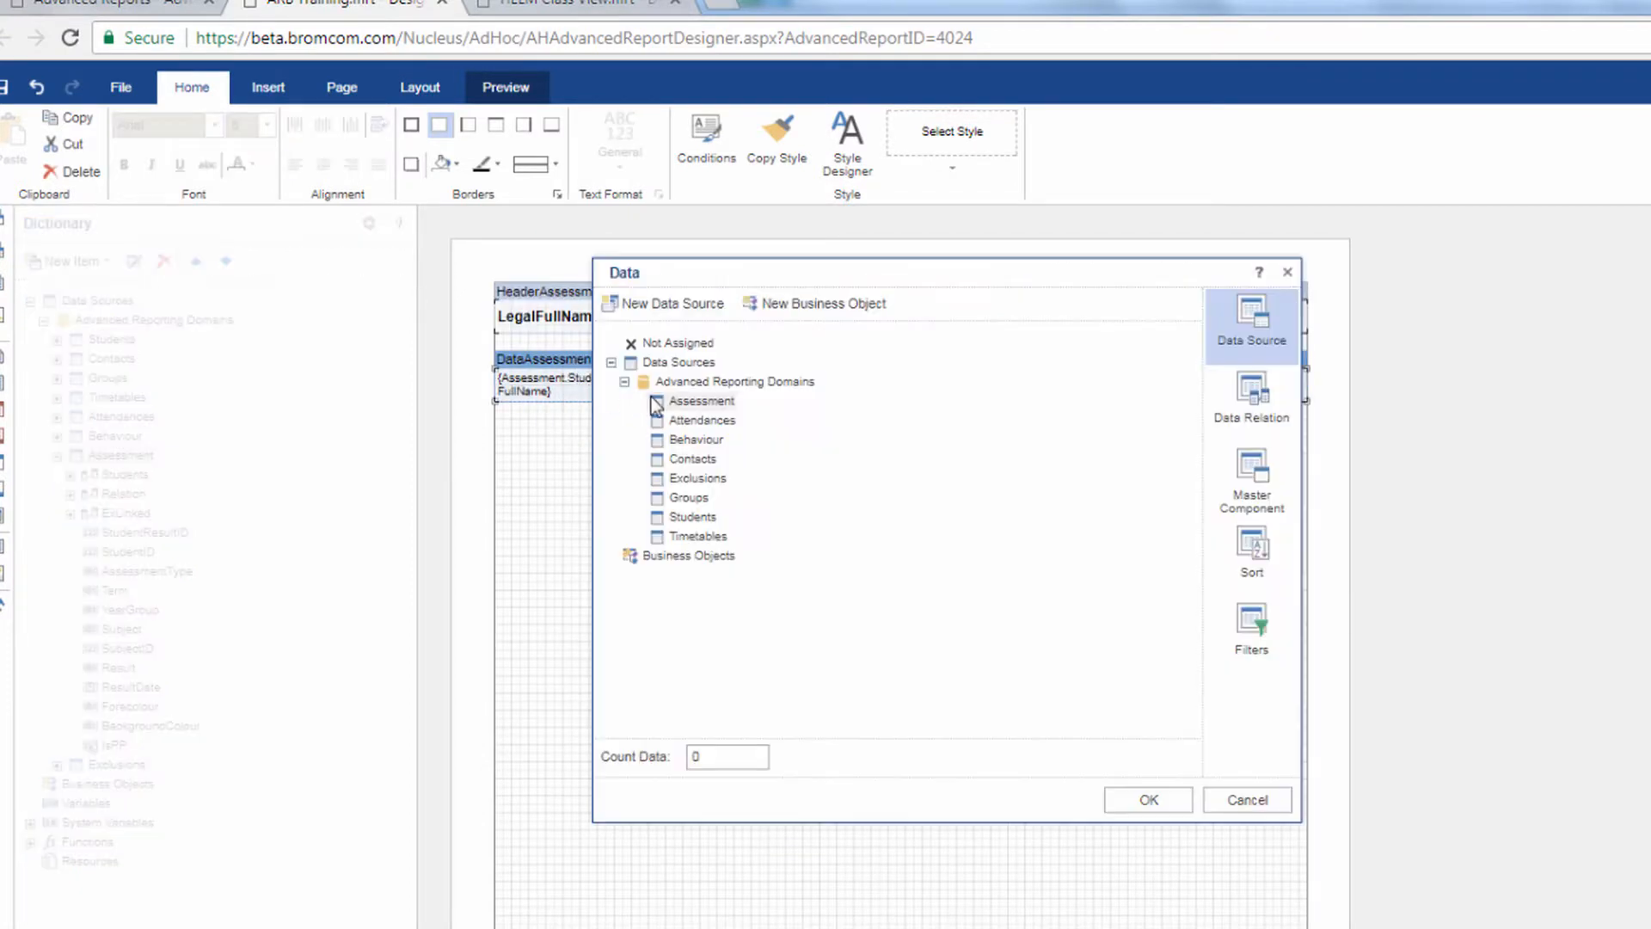
pyautogui.click(1285, 653)
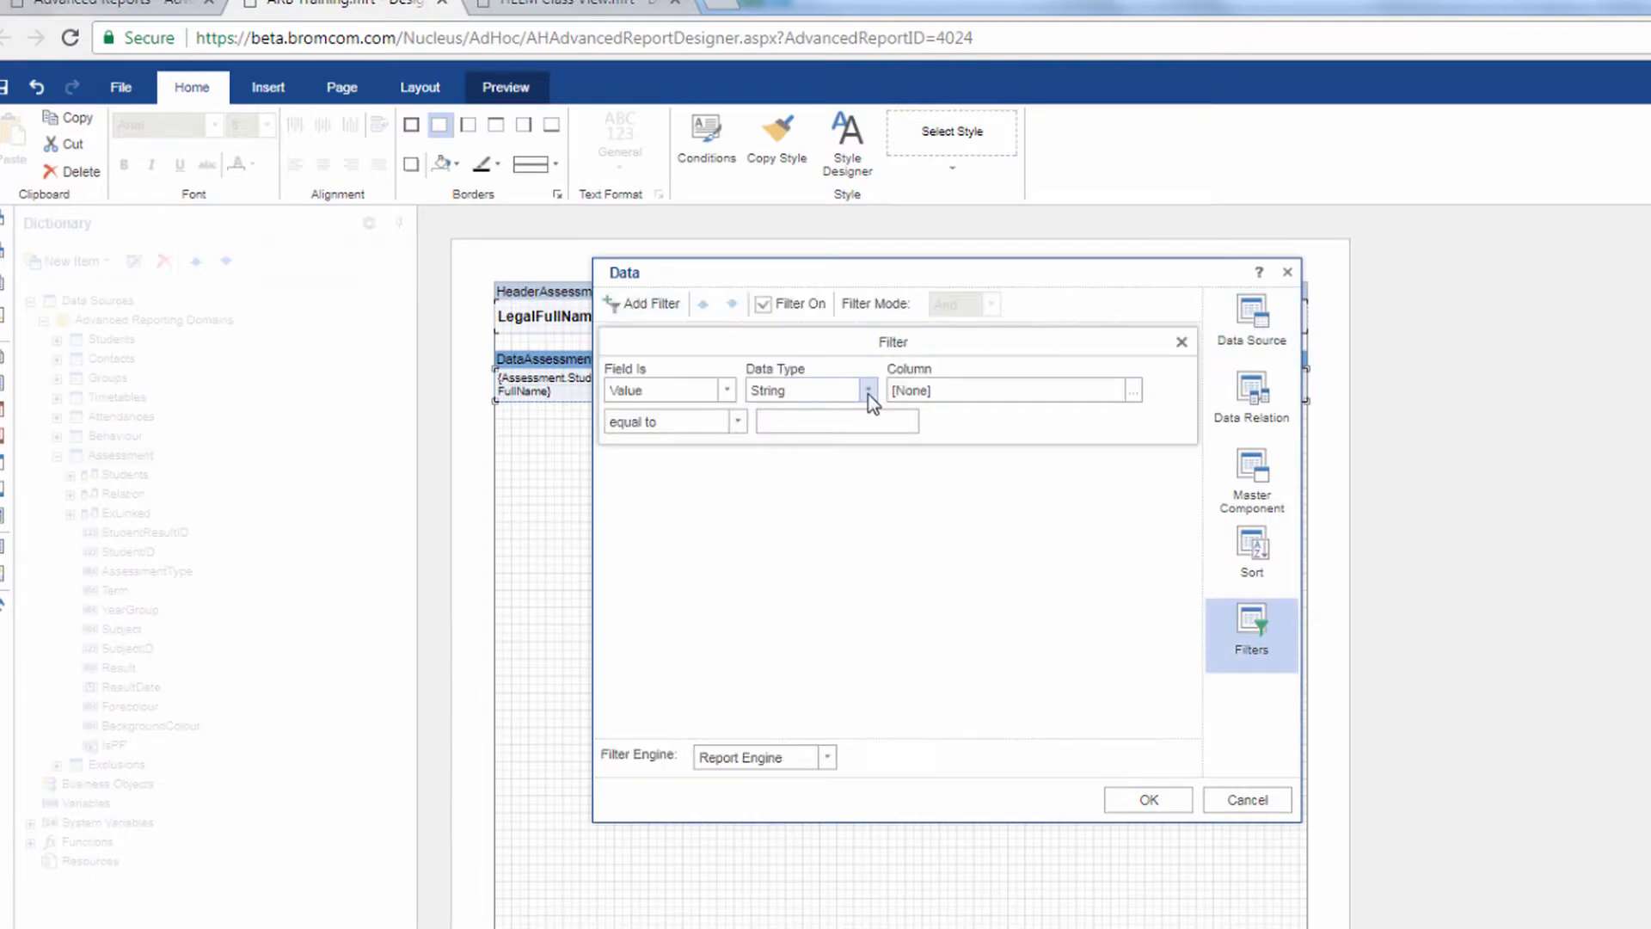
pyautogui.click(869, 390)
pyautogui.click(826, 442)
pyautogui.click(1134, 391)
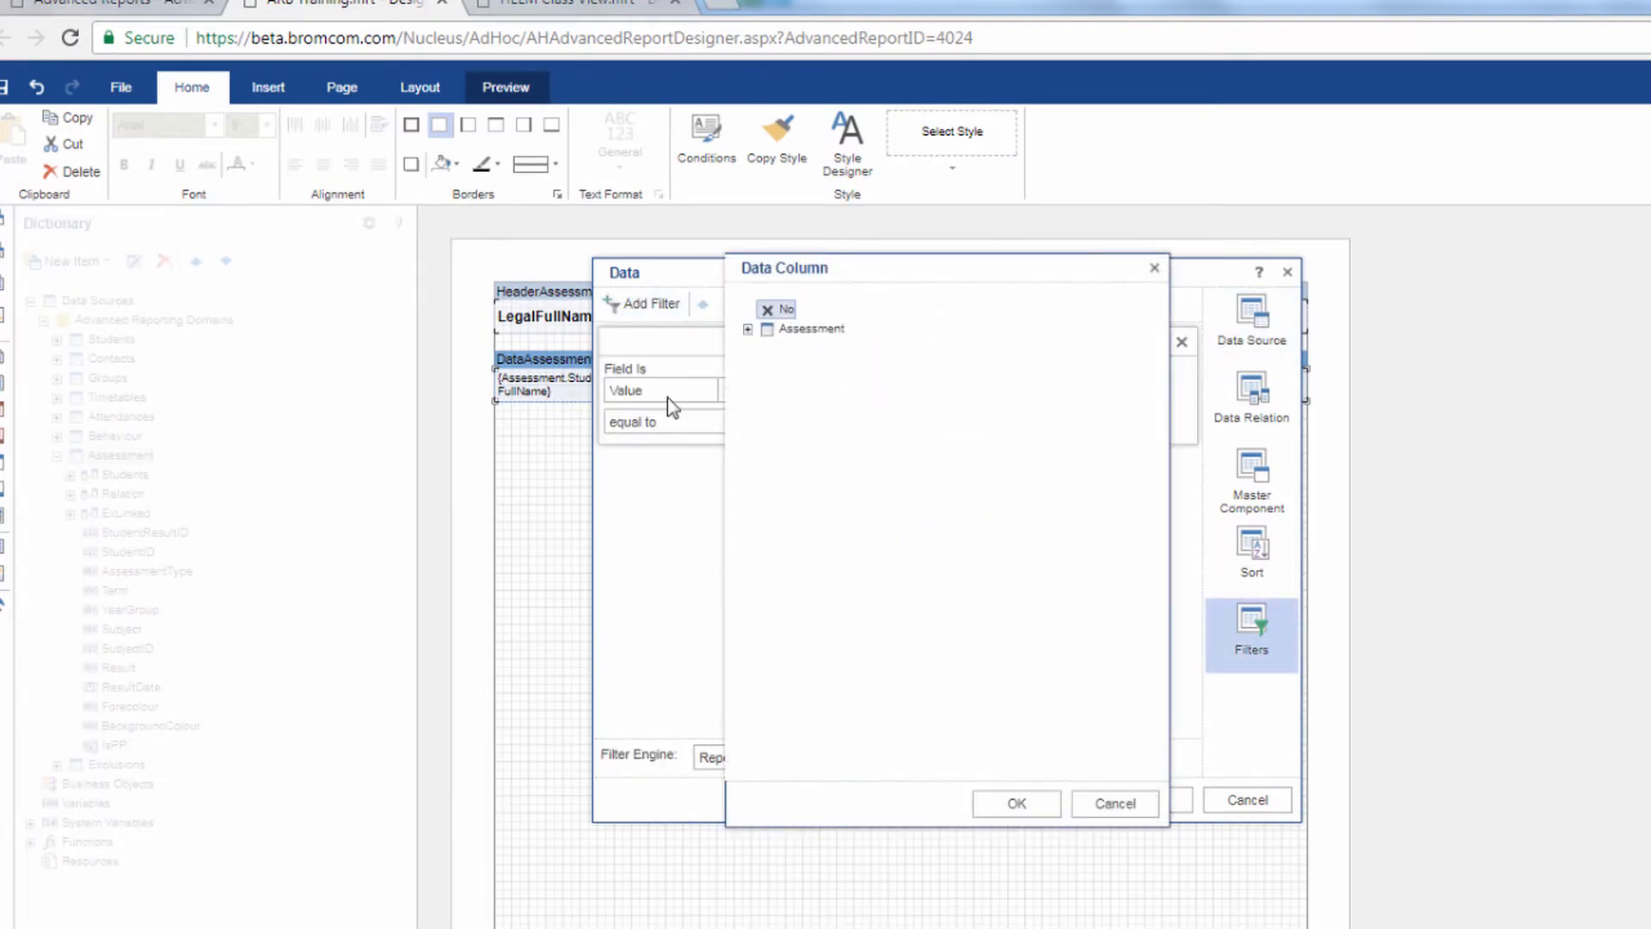
pyautogui.click(748, 329)
pyautogui.click(761, 347)
pyautogui.click(847, 469)
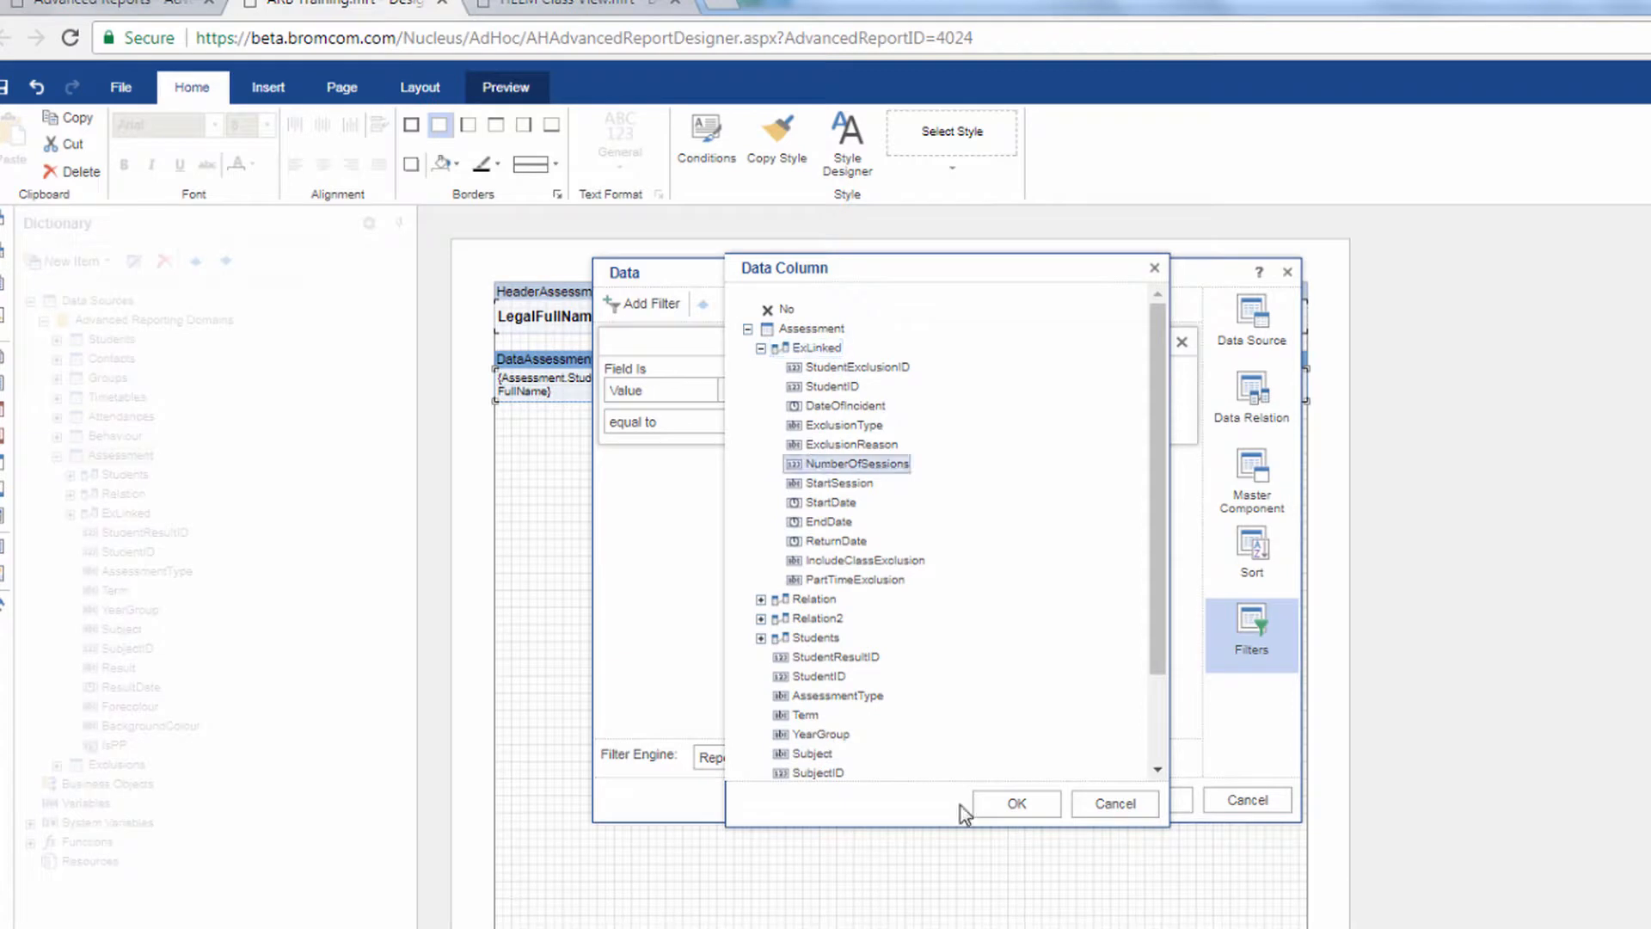
pyautogui.click(1016, 803)
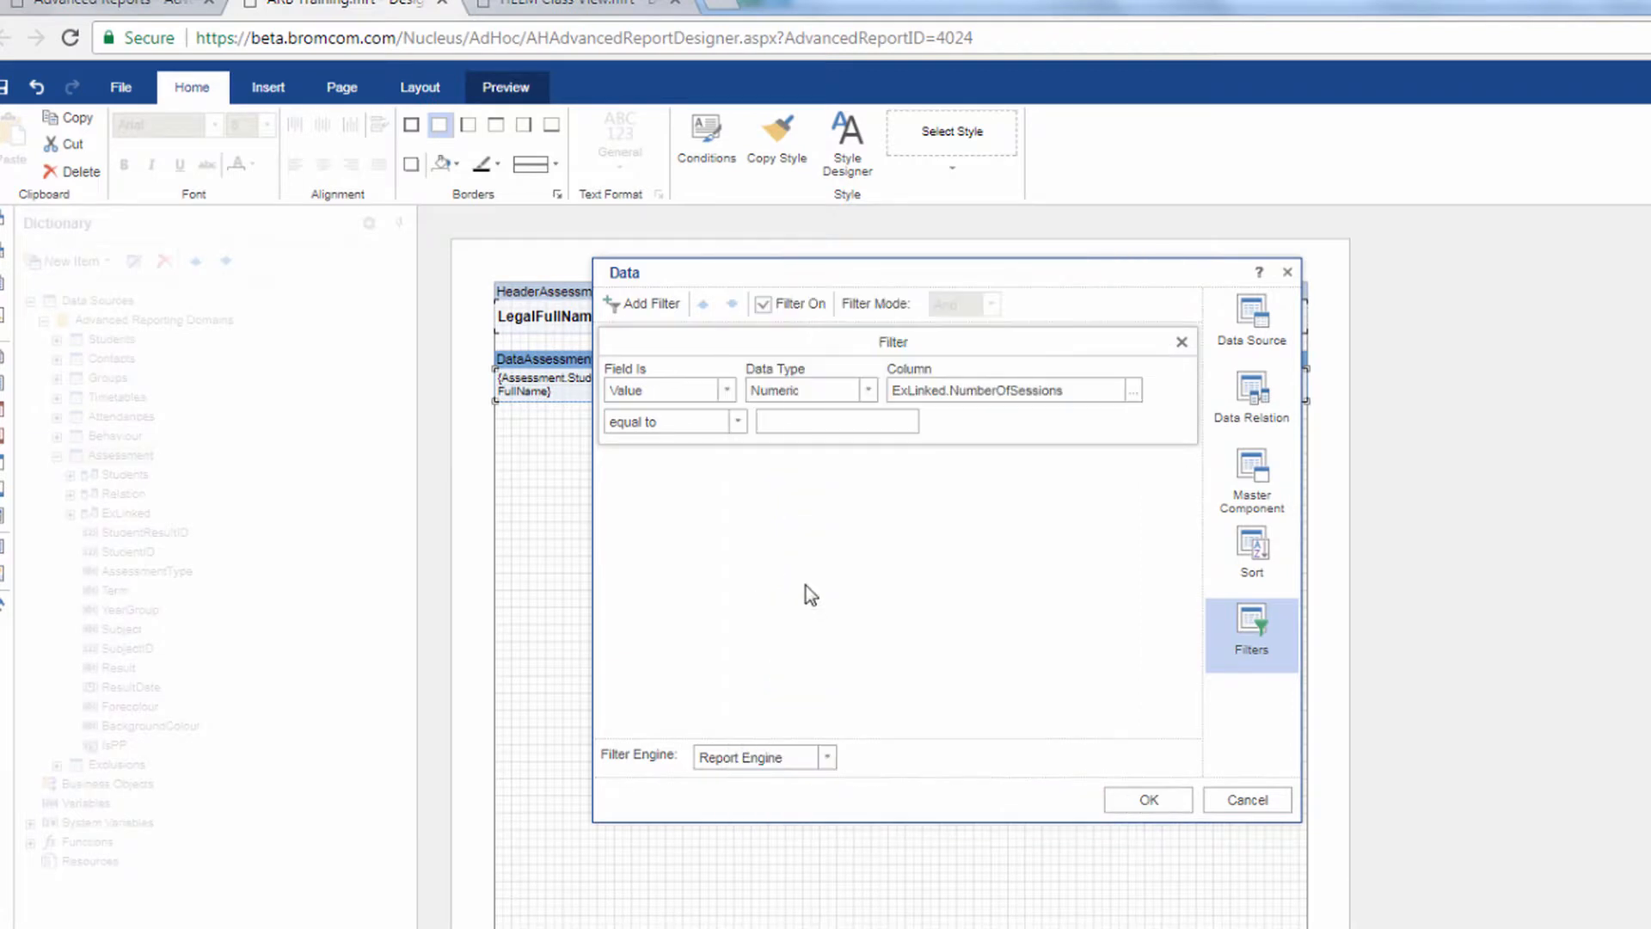
# Choose the comparison condition for the NumberOfSessions filter, apply it and preview the report
pyautogui.click(734, 424)
pyautogui.click(664, 558)
pyautogui.click(1111, 798)
pyautogui.click(515, 91)
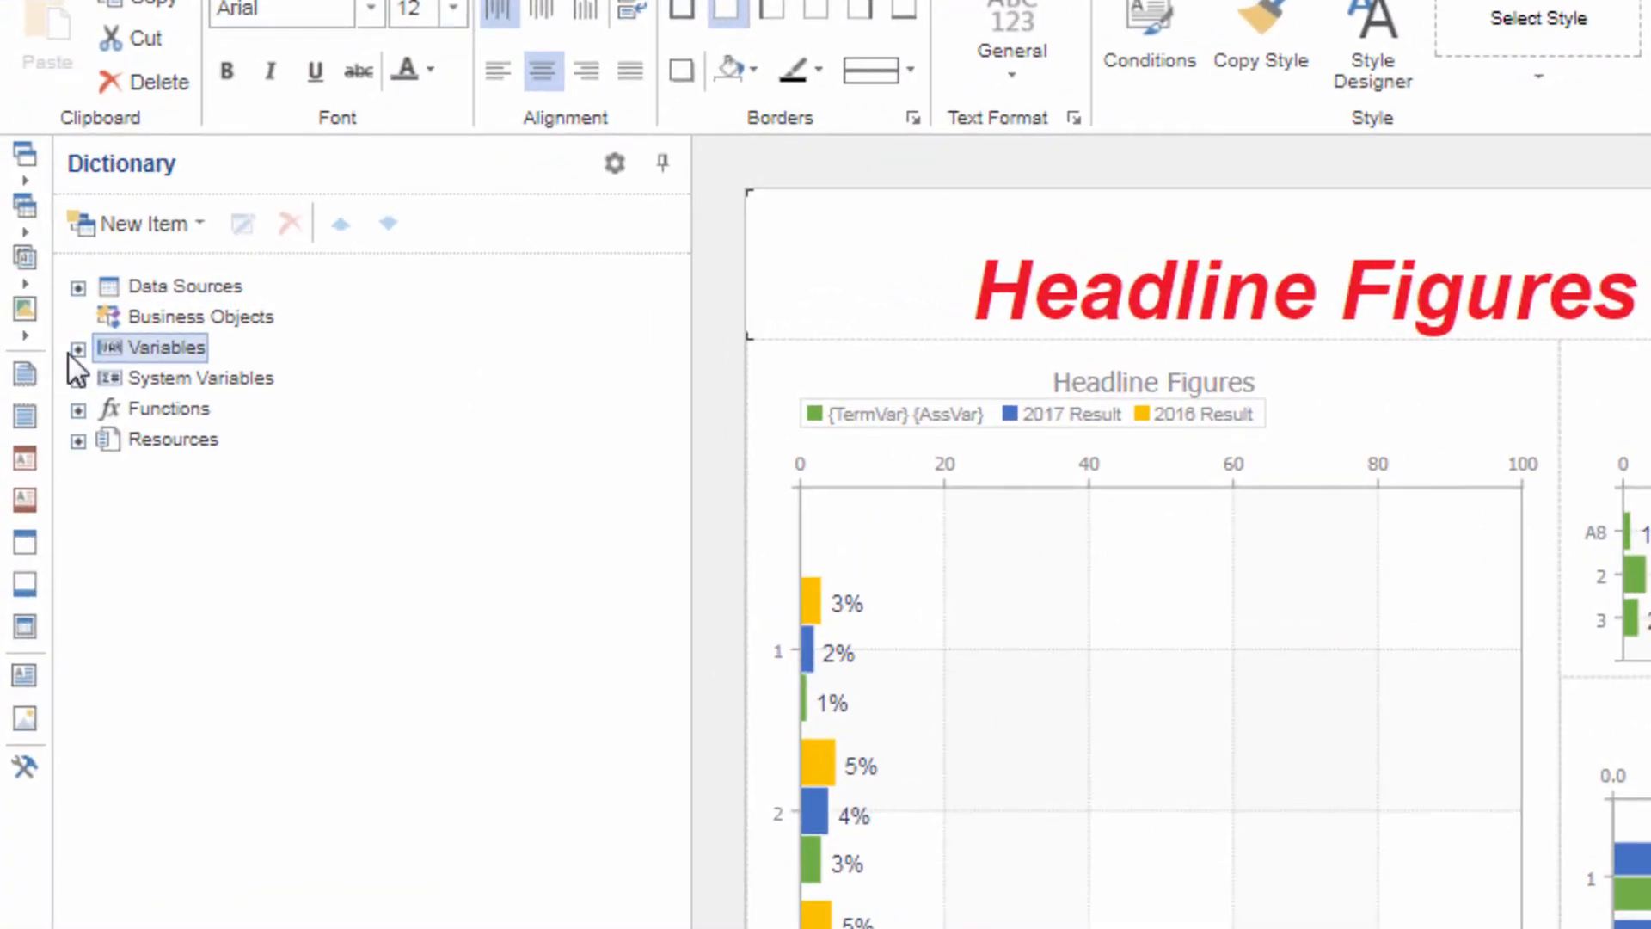
# Examine the expression that initialises the Att8Total variable in the Headline Figures Dashboard report
pyautogui.click(78, 349)
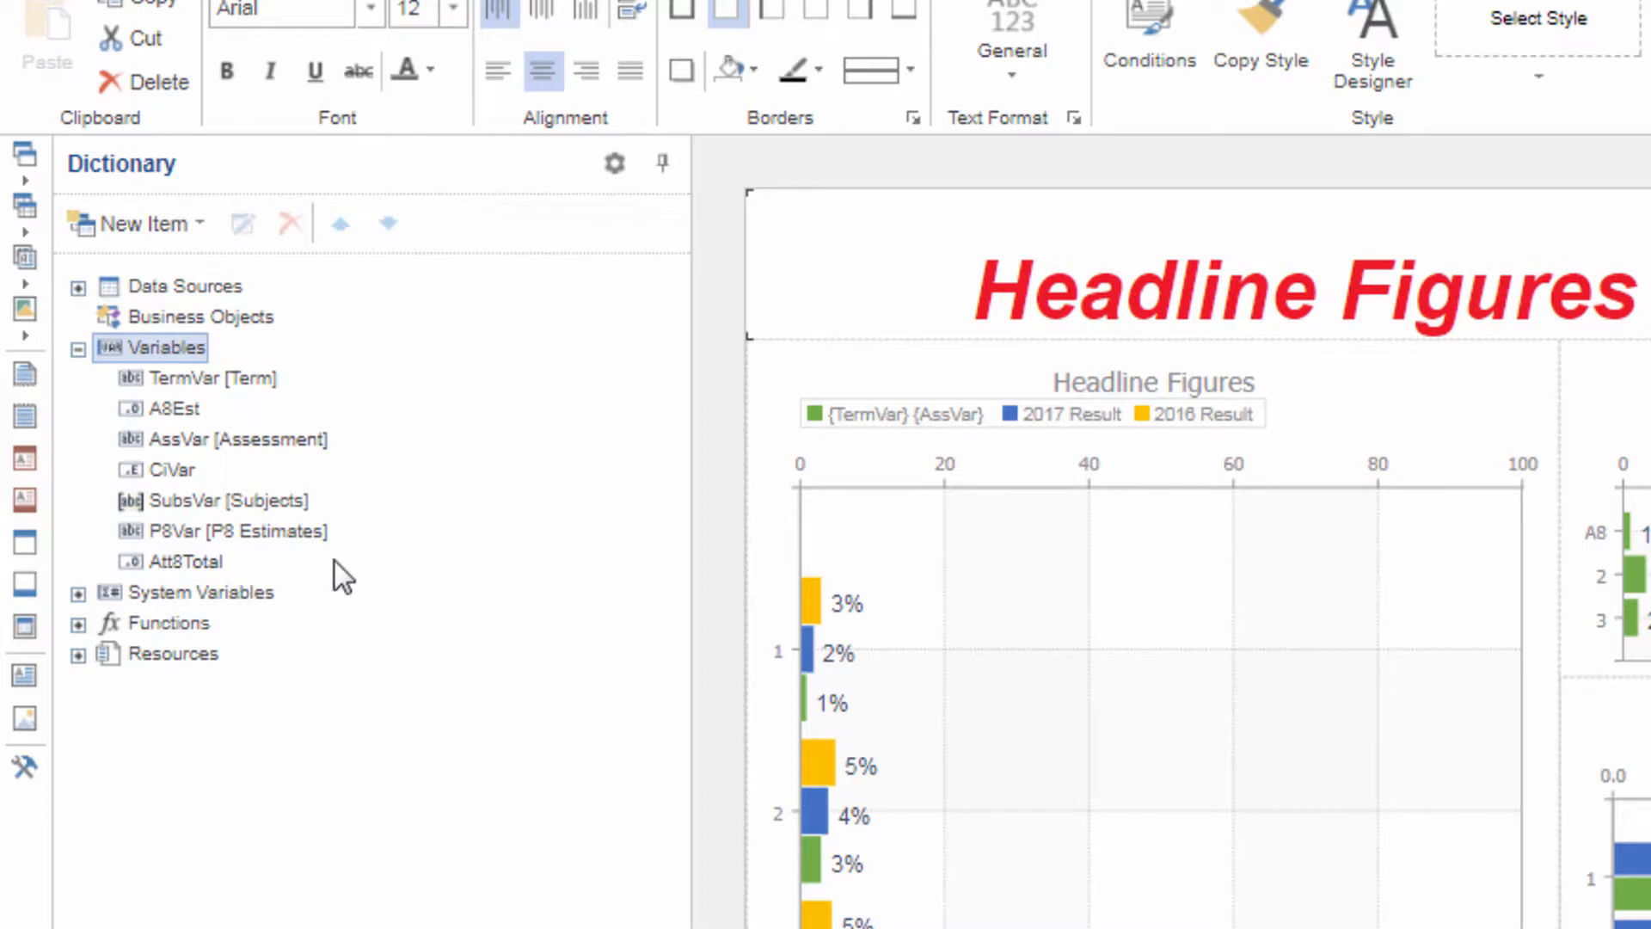
pyautogui.click(196, 560)
pyautogui.rightClick(196, 561)
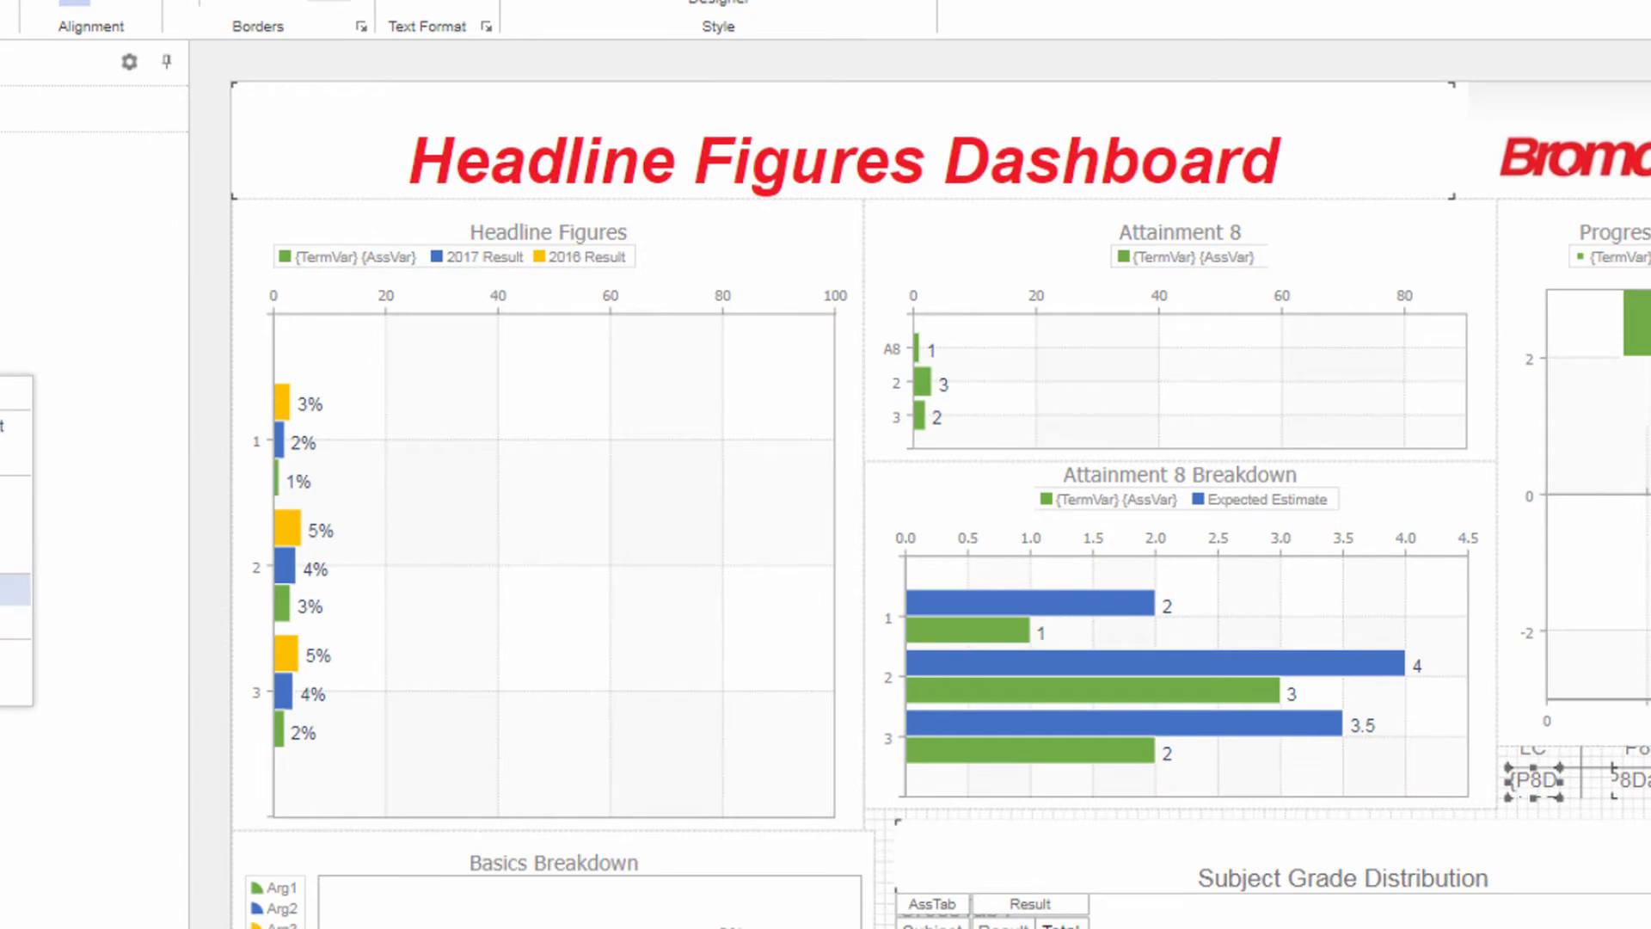
pyautogui.click(15, 590)
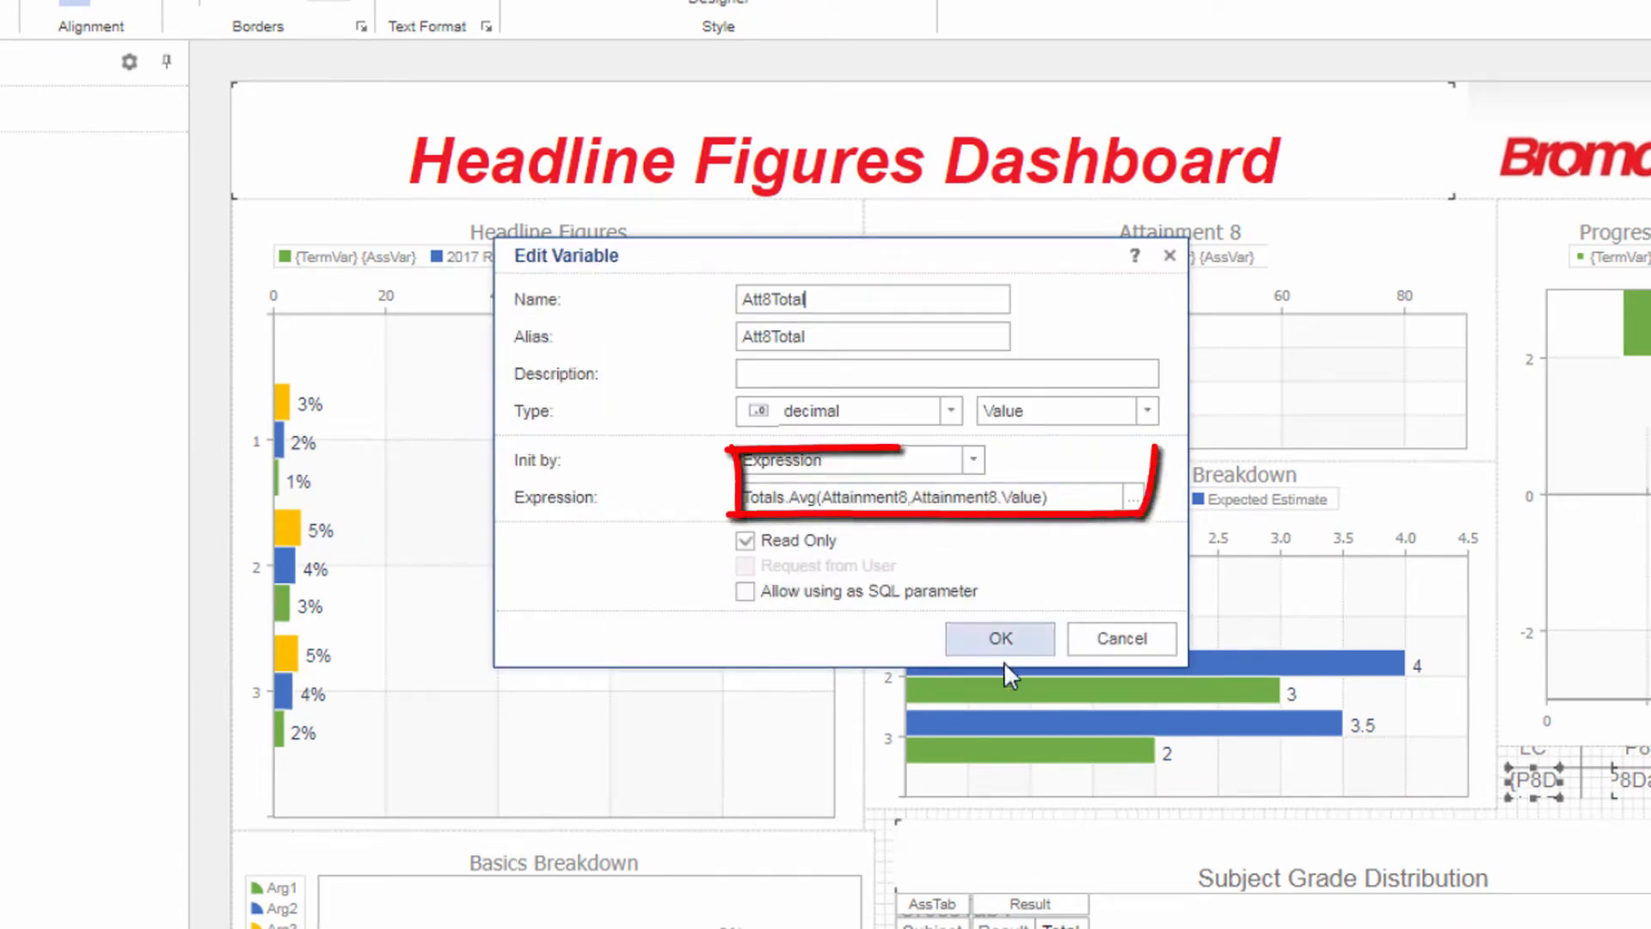
pyautogui.click(1000, 638)
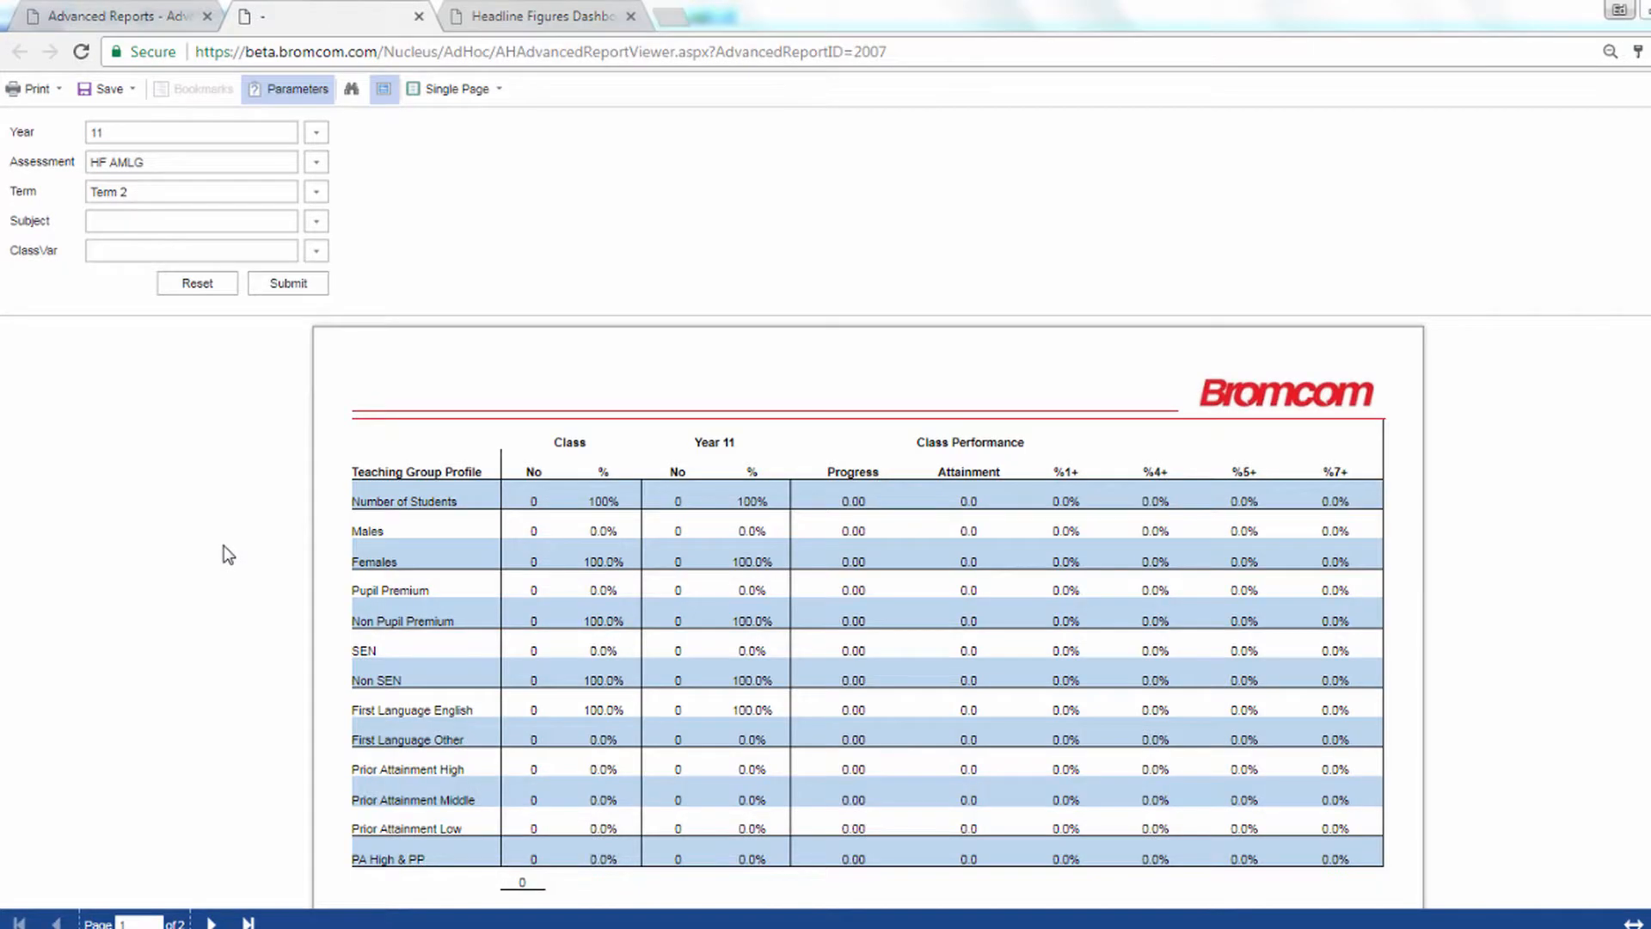
# Run the class profile report for Year 10, subject Mathematics and class 10J-Ma2
pyautogui.click(317, 134)
pyautogui.click(251, 217)
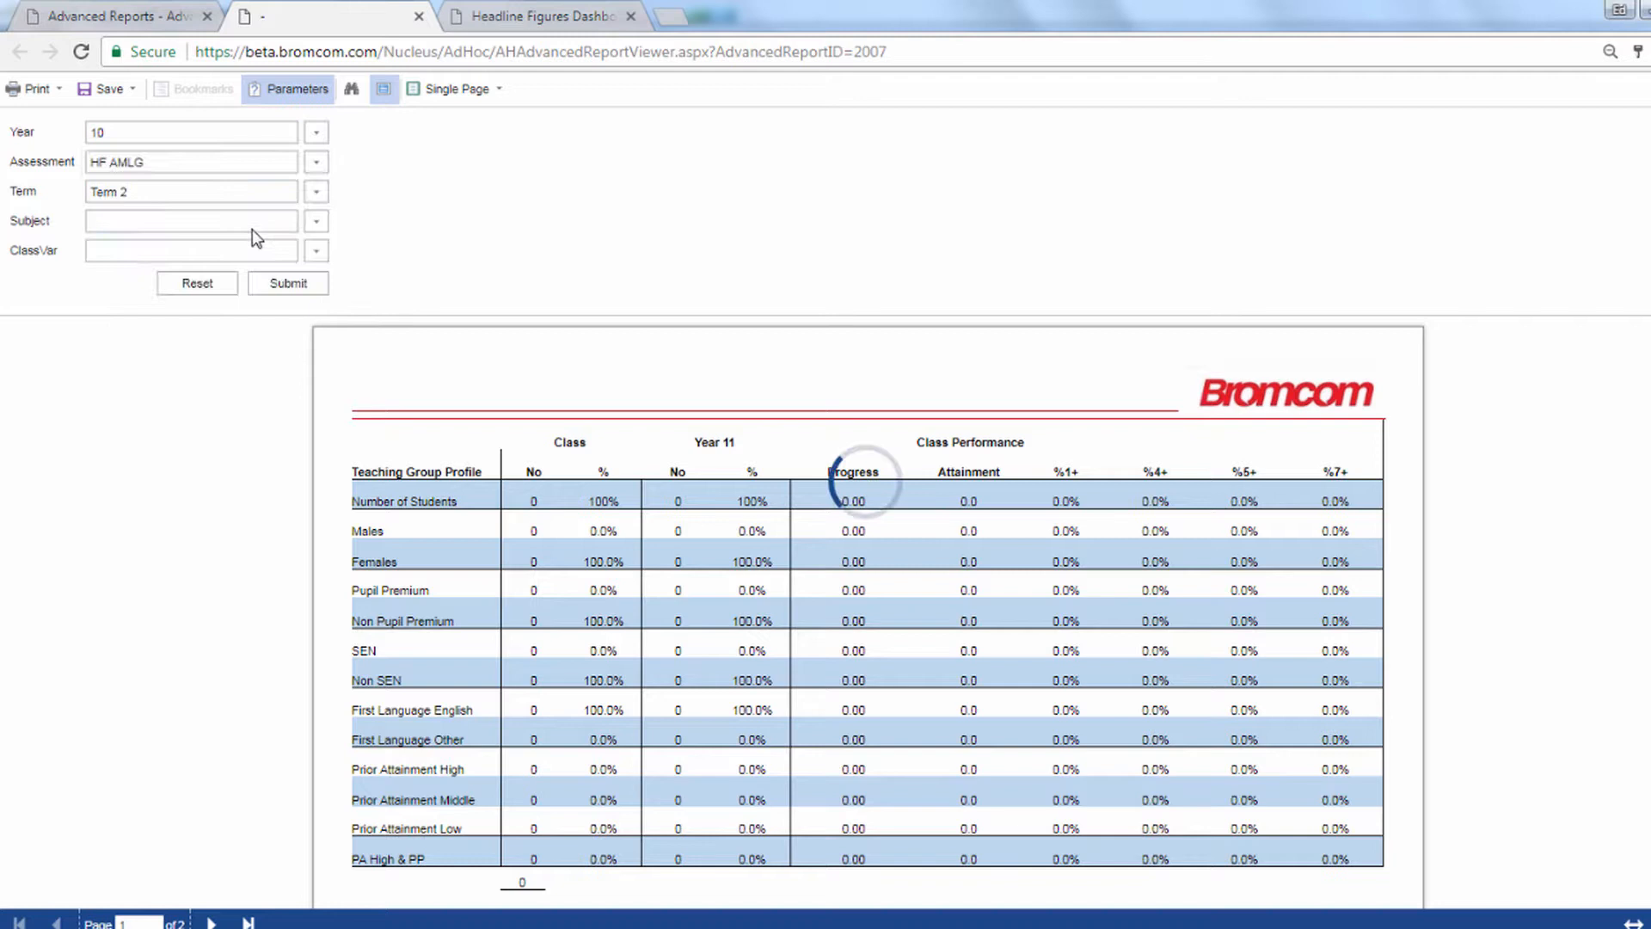
pyautogui.click(322, 227)
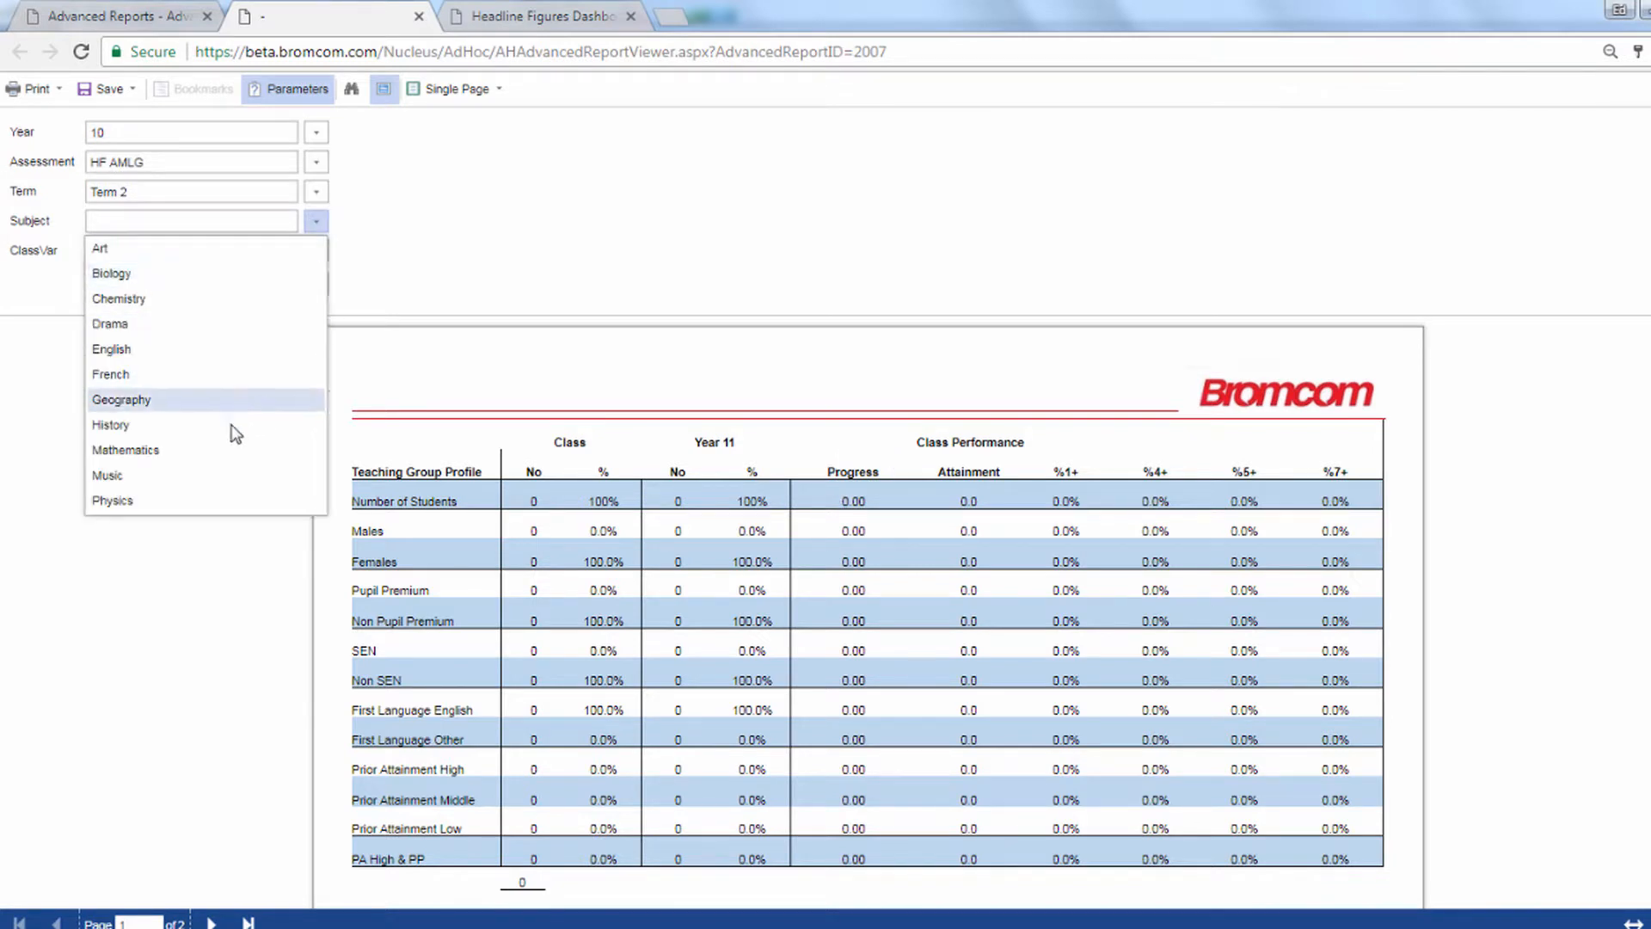
pyautogui.click(217, 447)
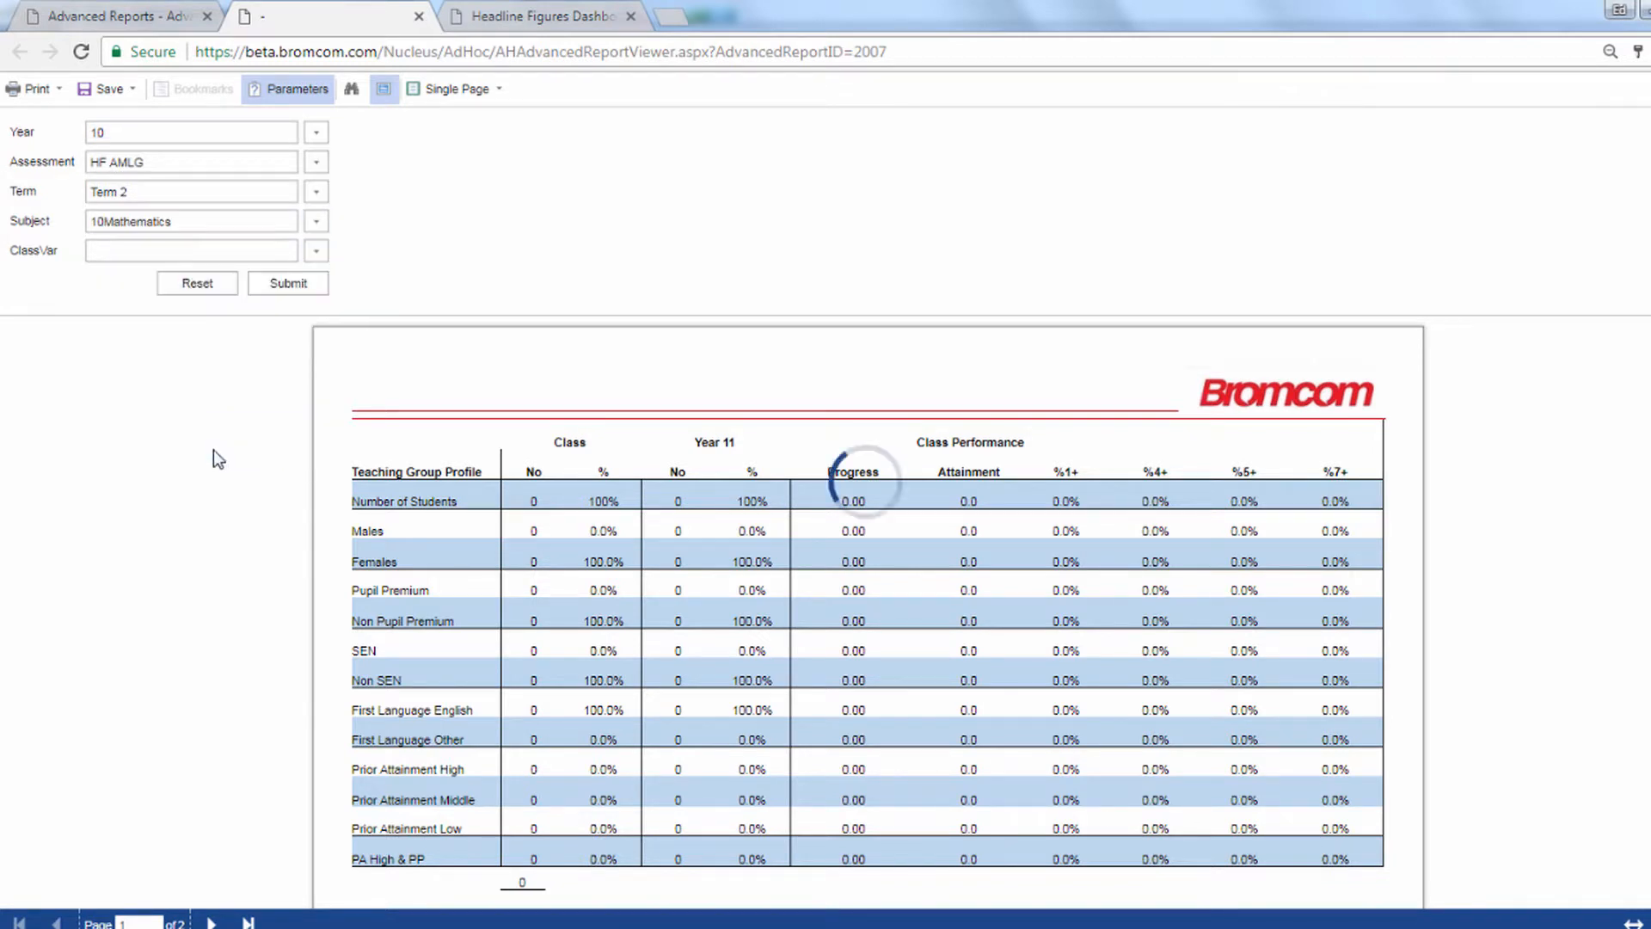
pyautogui.click(315, 250)
pyautogui.click(259, 304)
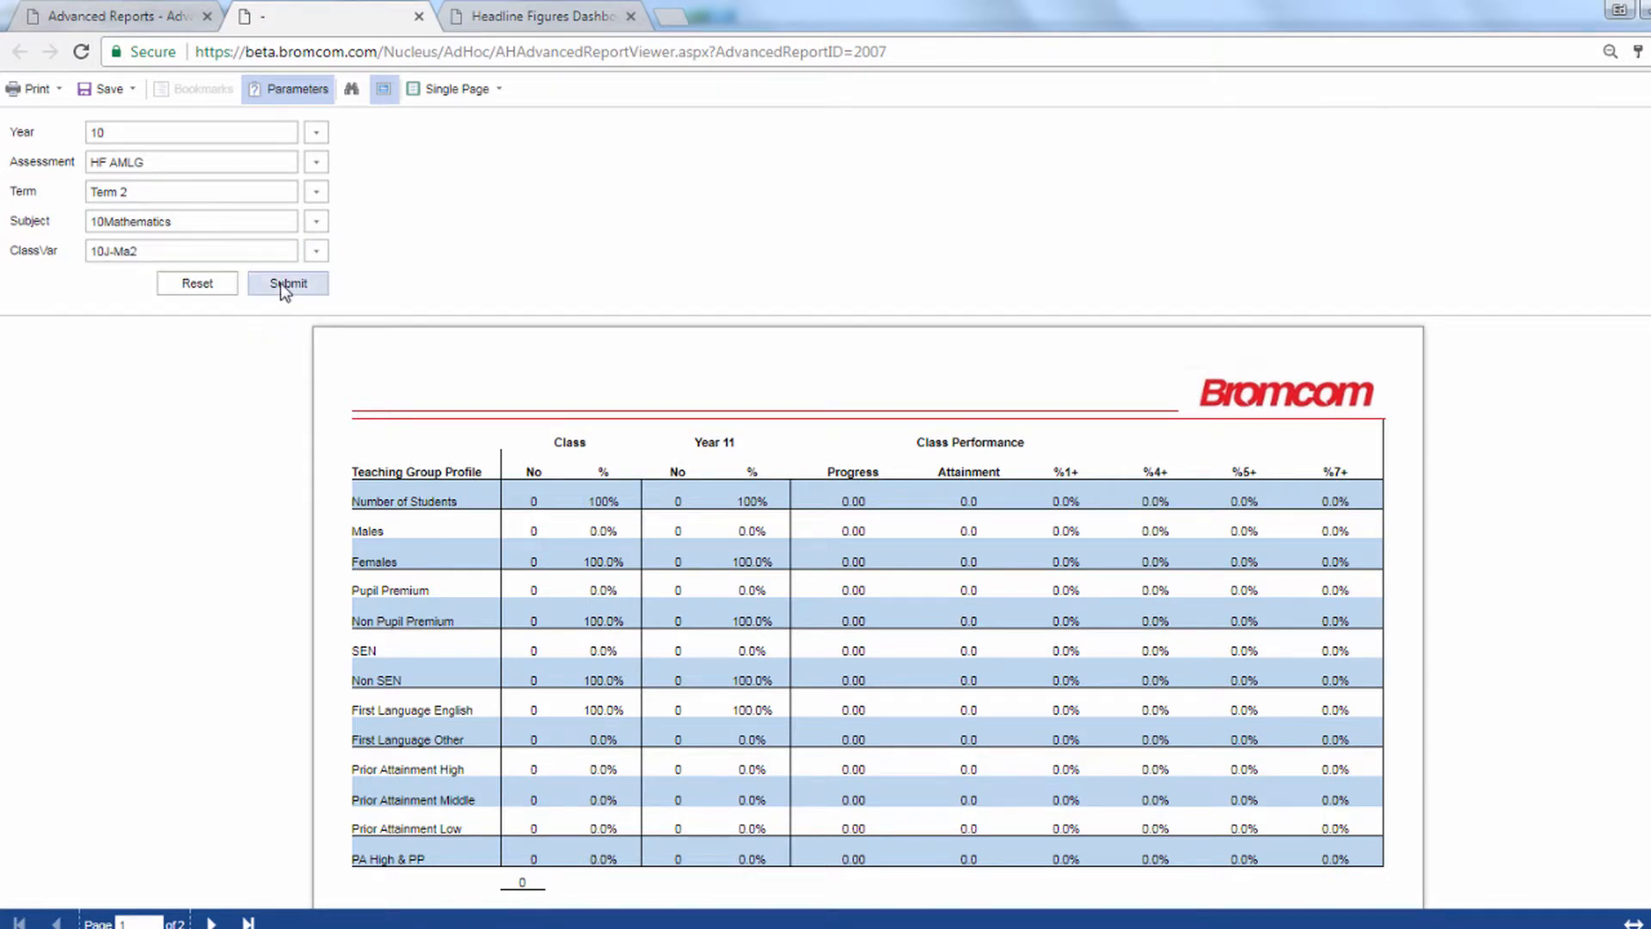
pyautogui.click(280, 282)
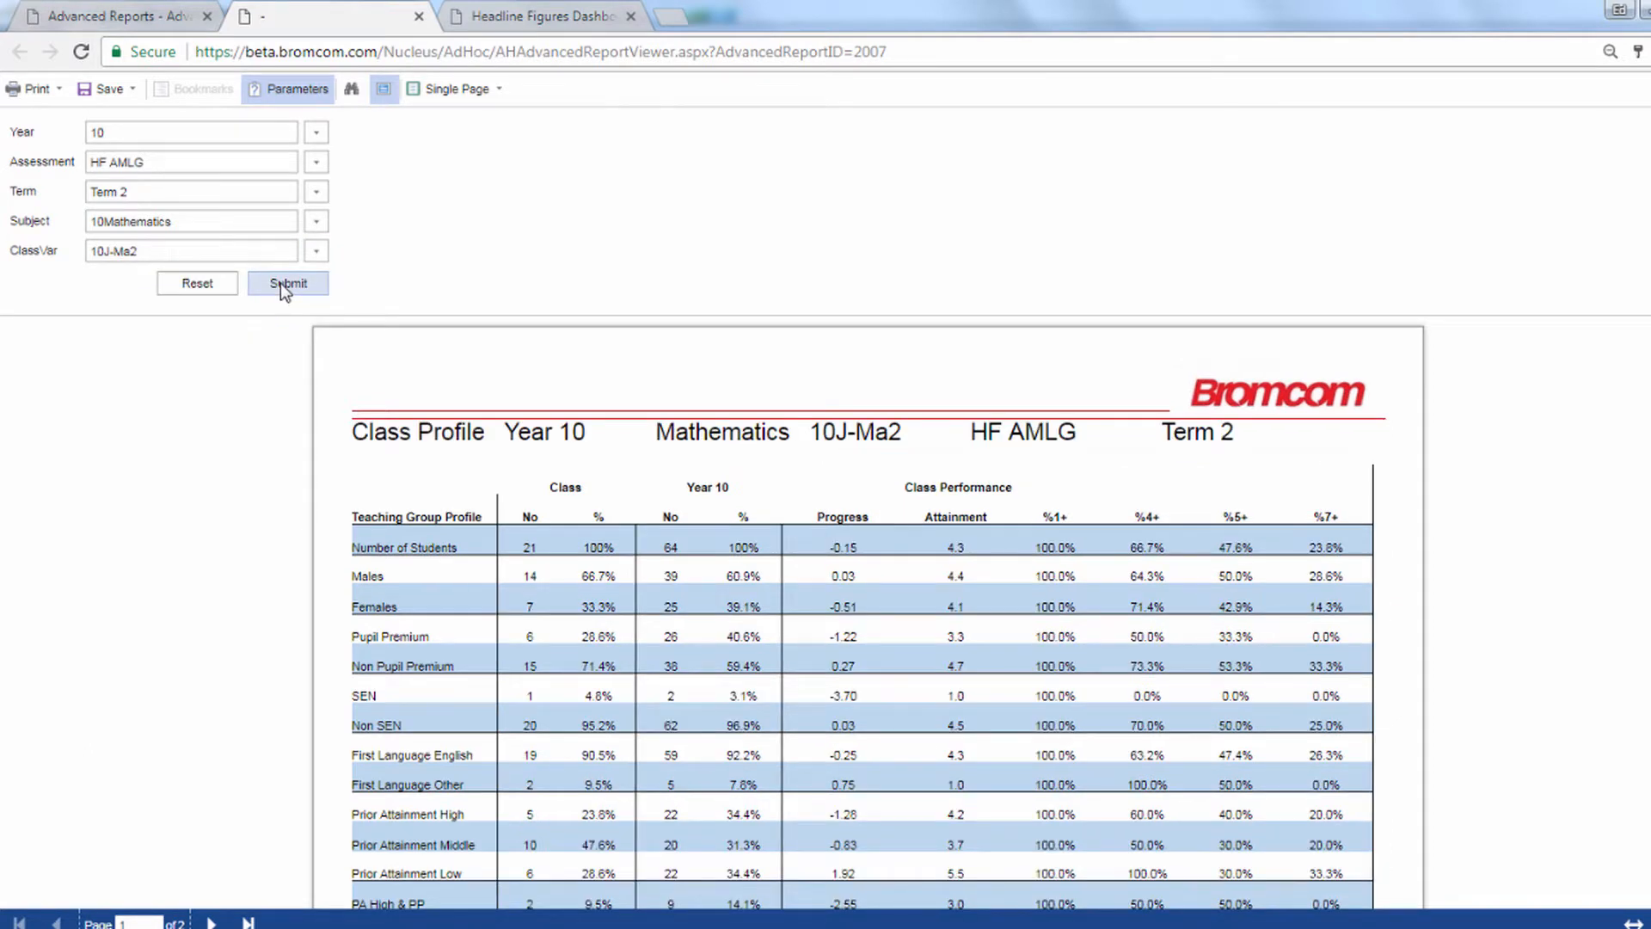
# Run the Headline Figures Dashboard with the term set to Spring and the assessment set to Predicted
pyautogui.click(522, 20)
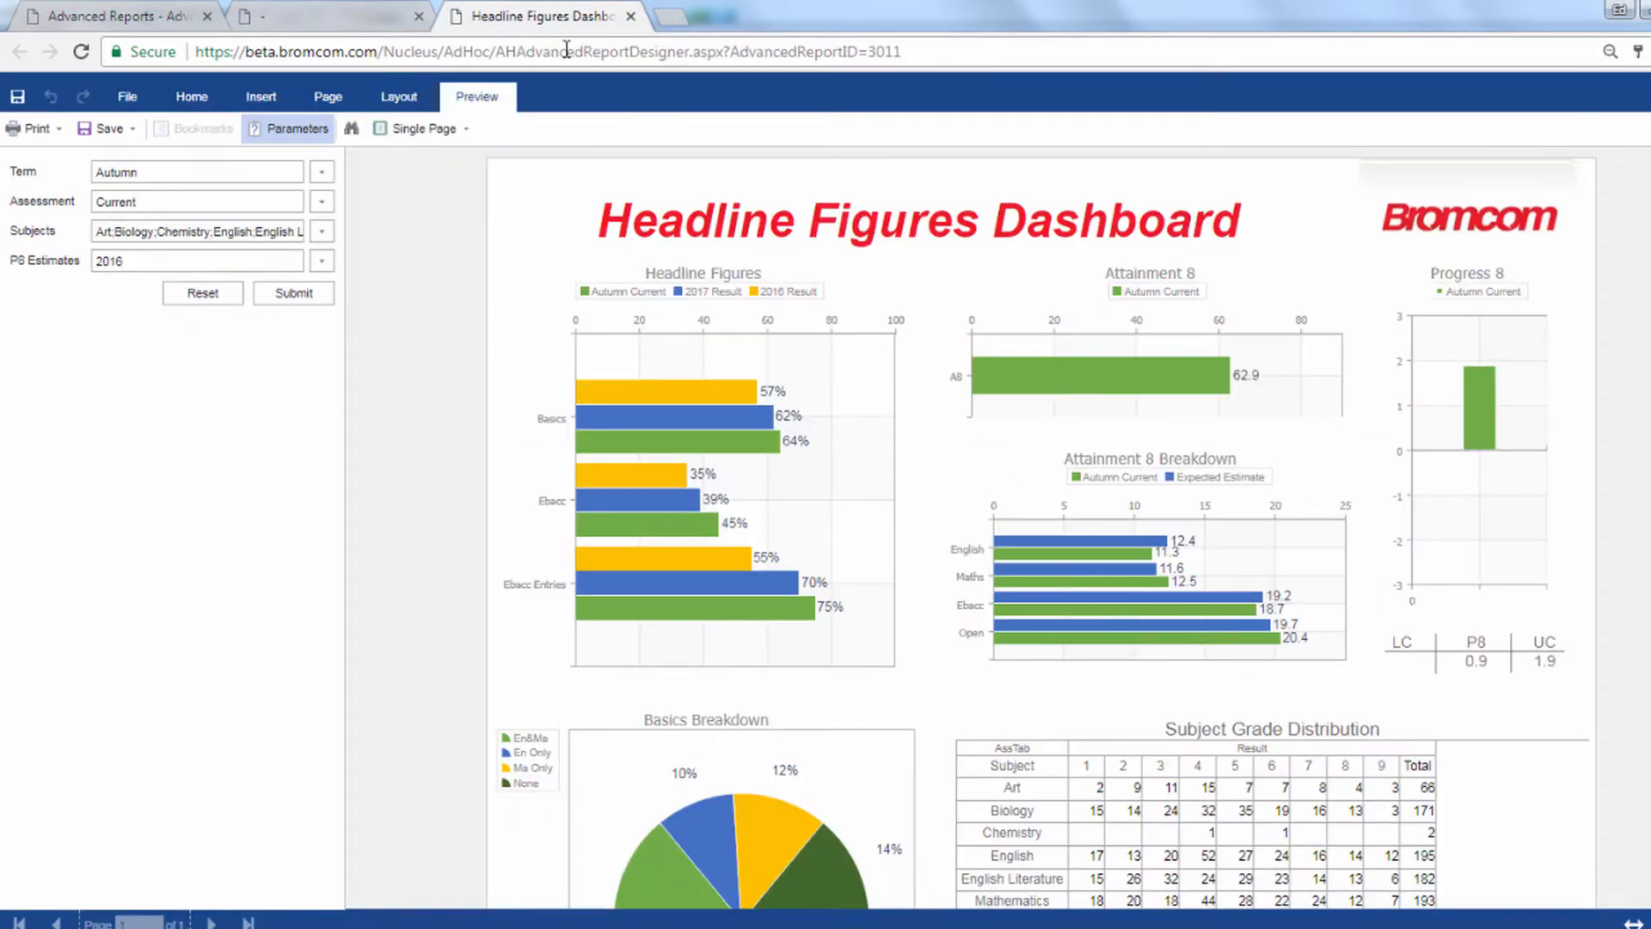
pyautogui.click(321, 174)
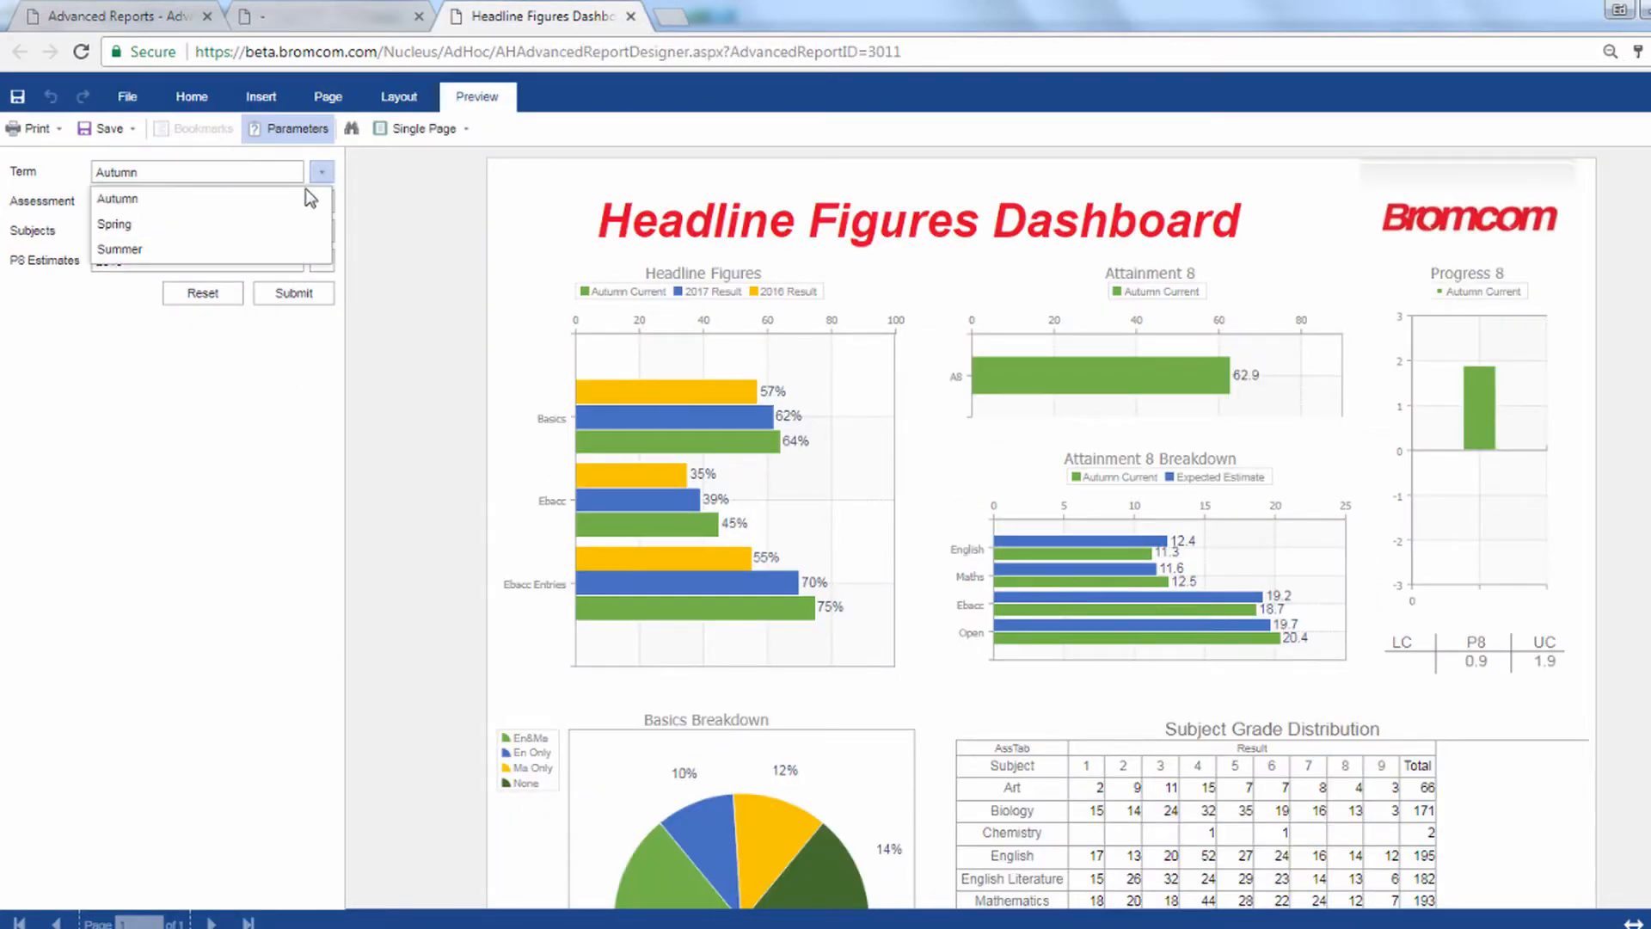
pyautogui.click(276, 221)
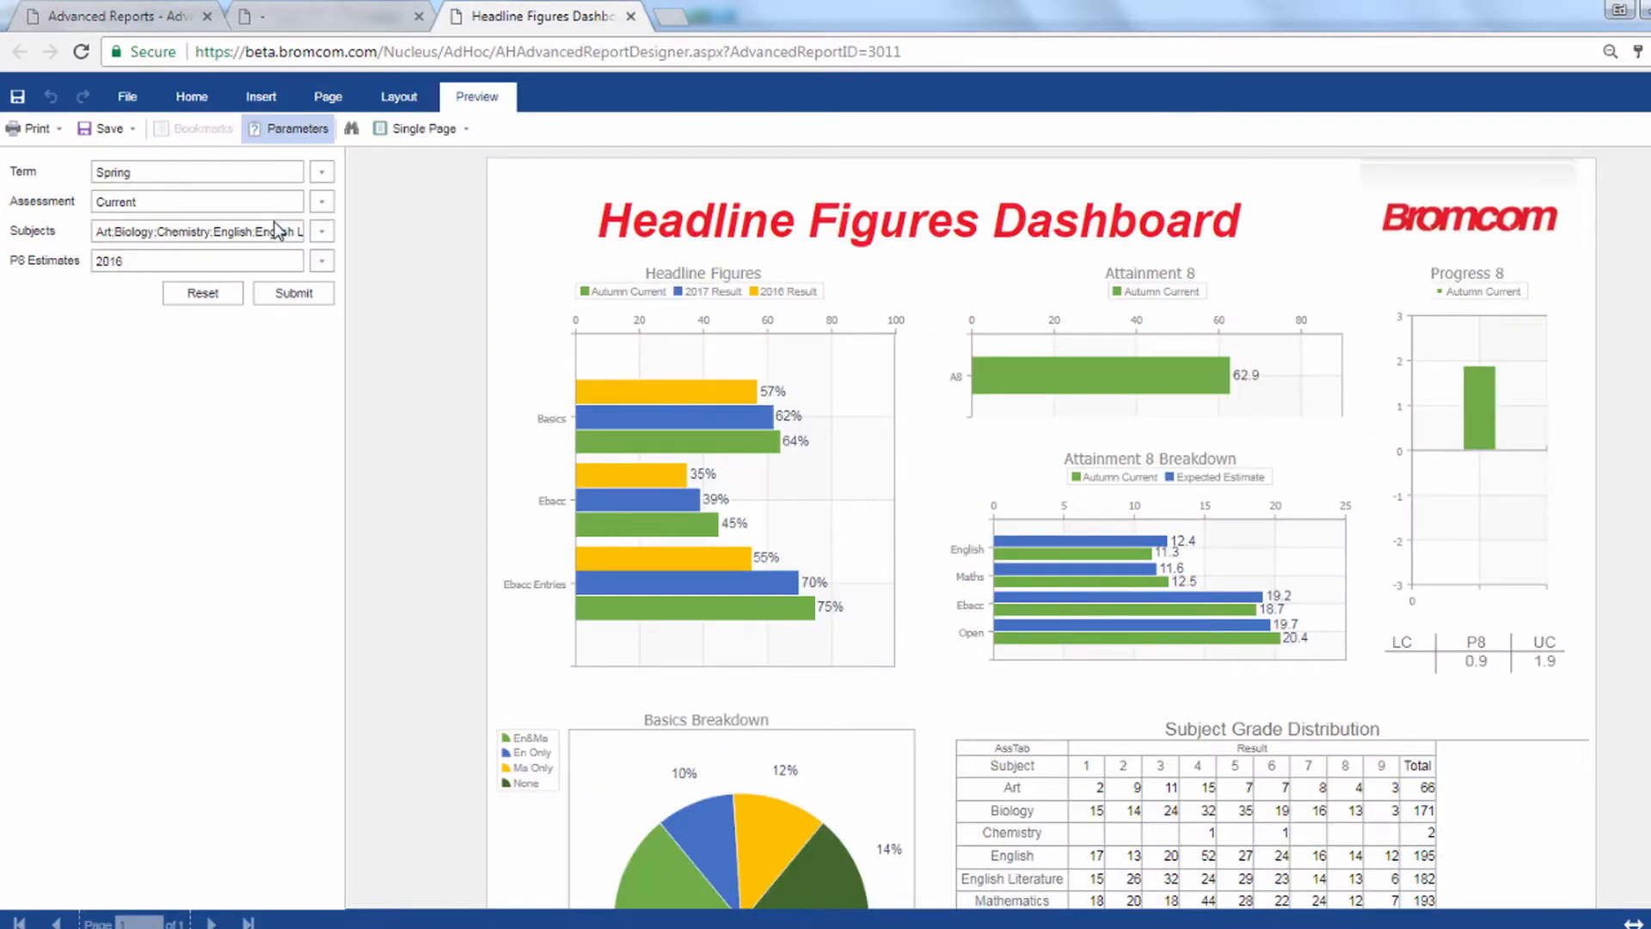
pyautogui.click(320, 202)
pyautogui.click(223, 251)
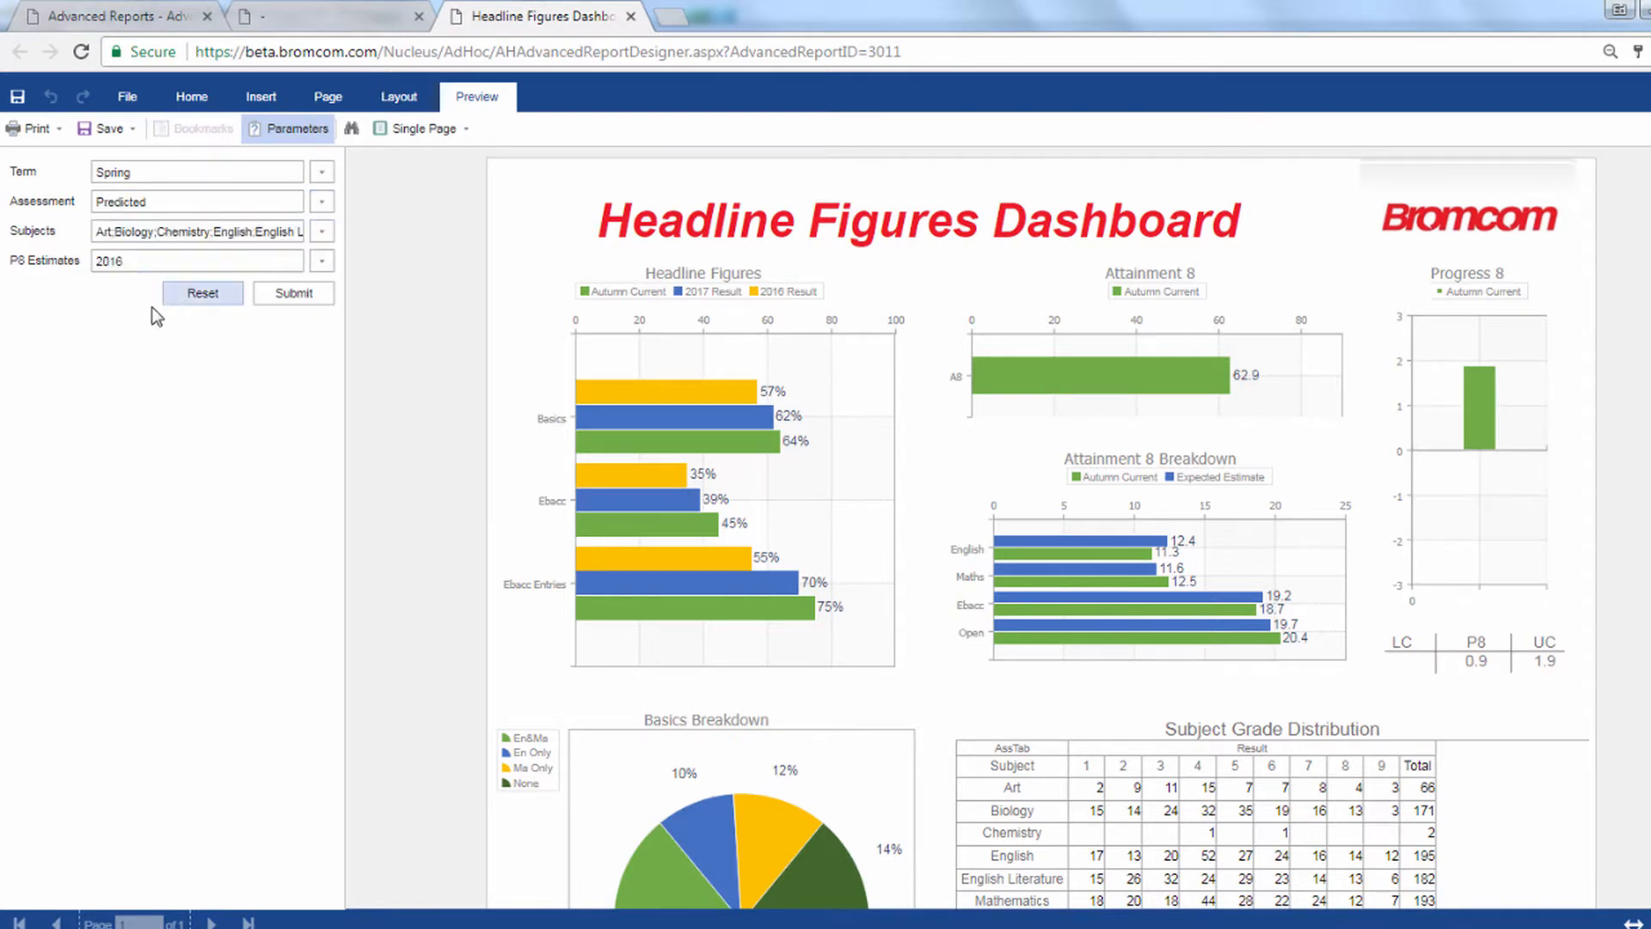
pyautogui.click(289, 297)
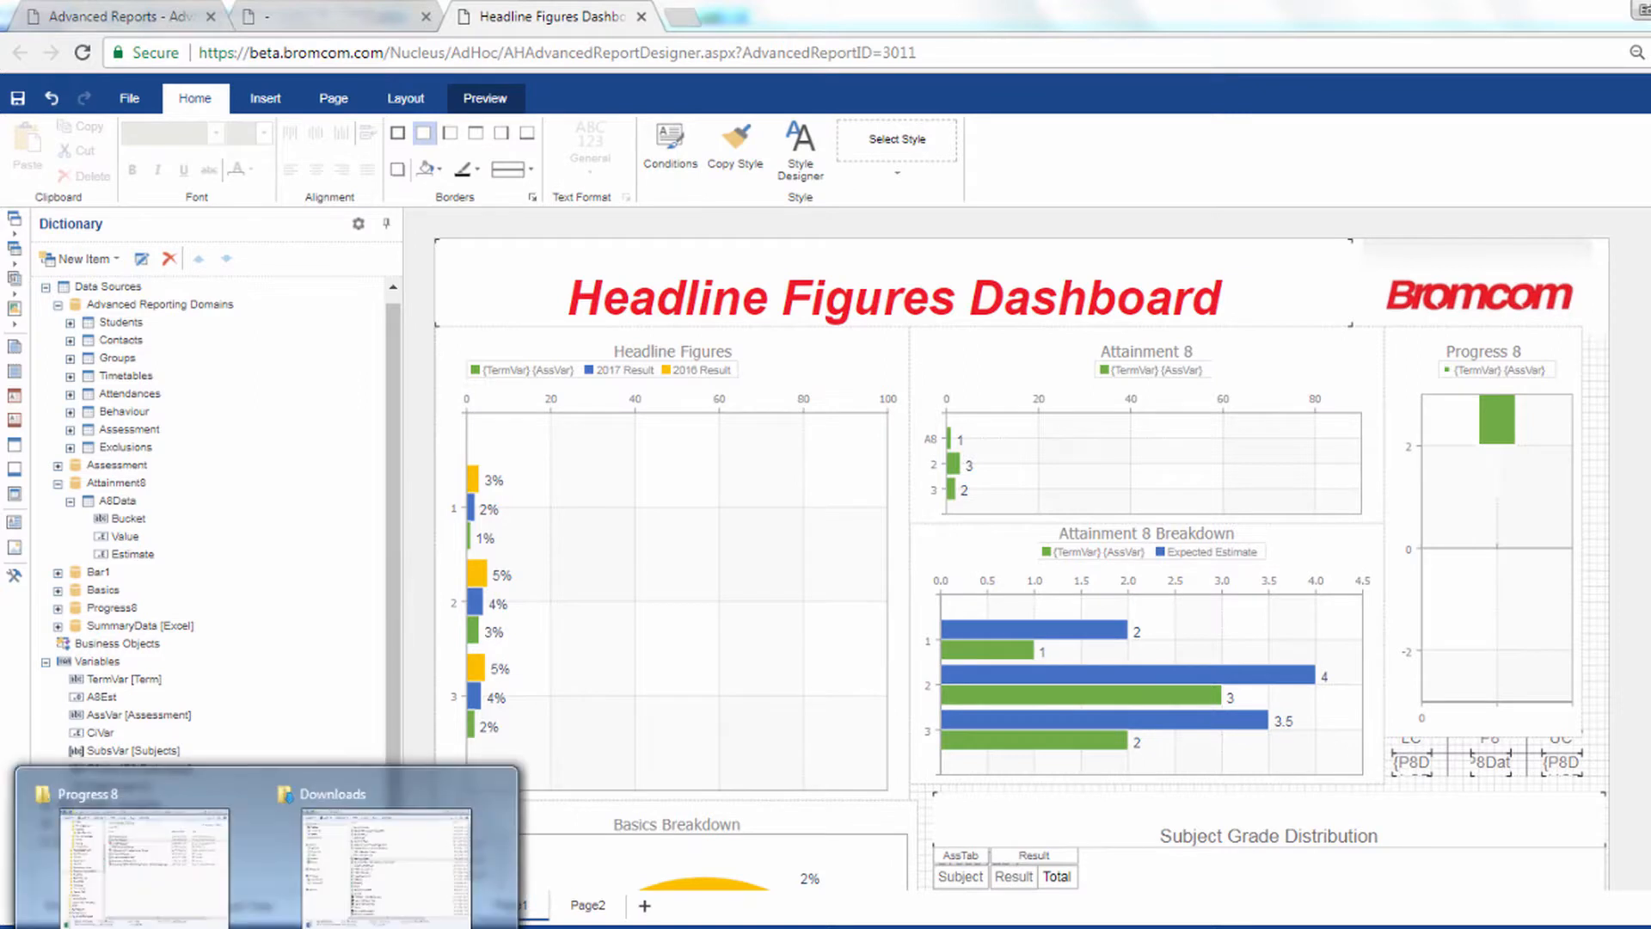
# Add the P8 2017 Estimates Excel workbook from the Progress 8 folder to the report's data dictionary
pyautogui.click(153, 841)
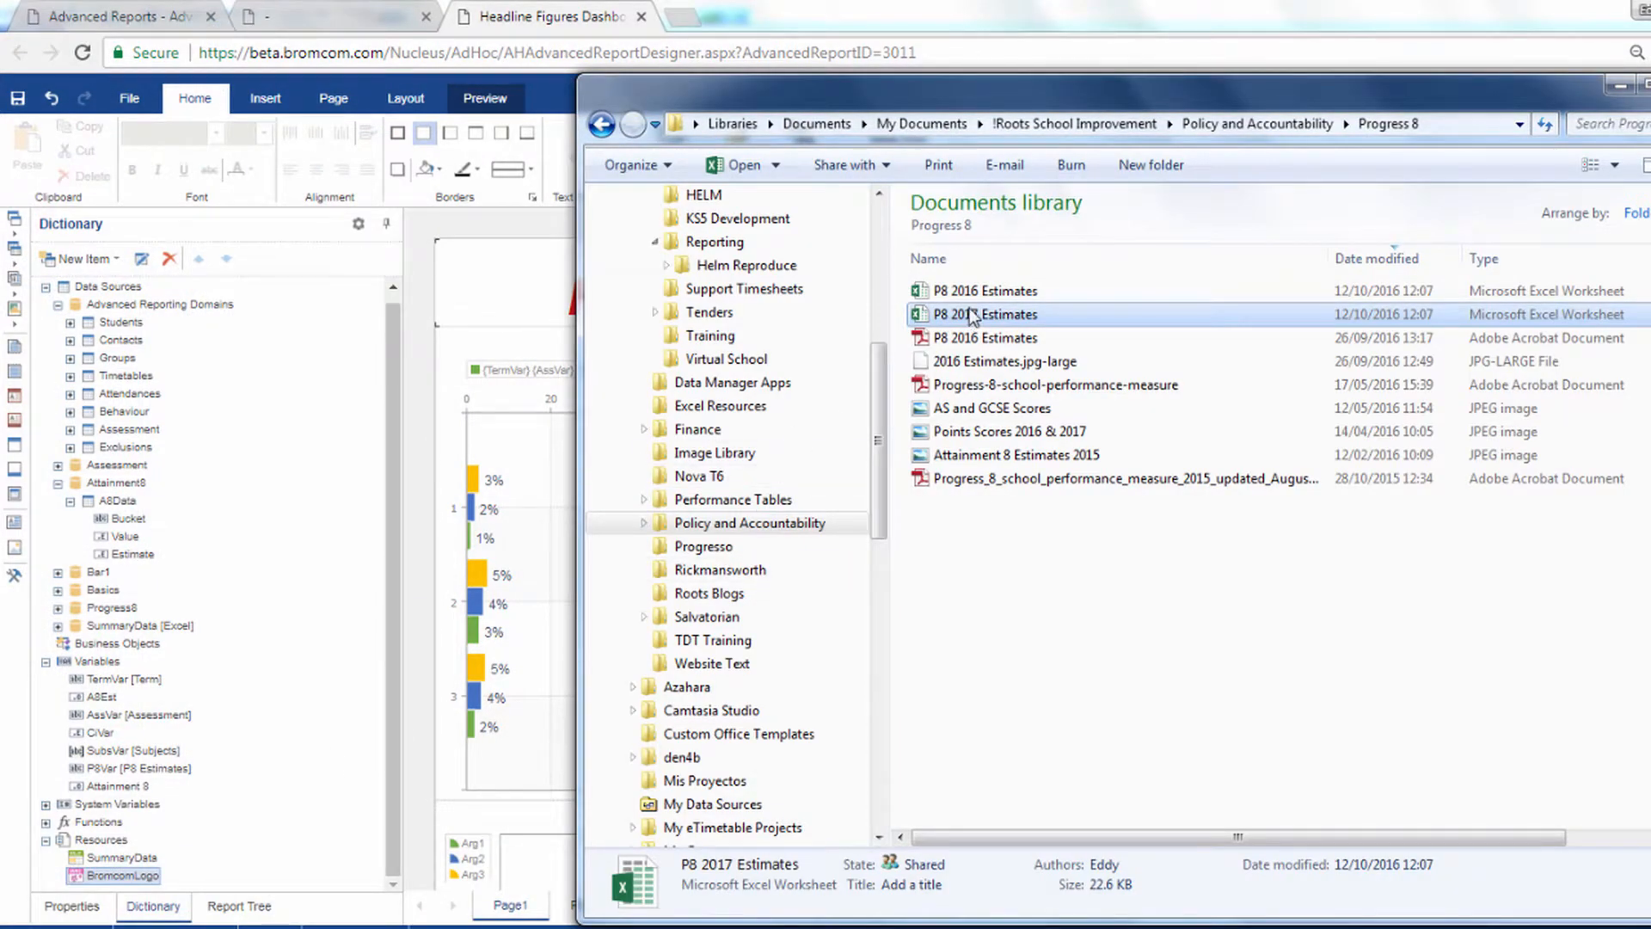
pyautogui.moveTo(987, 320); pyautogui.dragTo(246, 755)
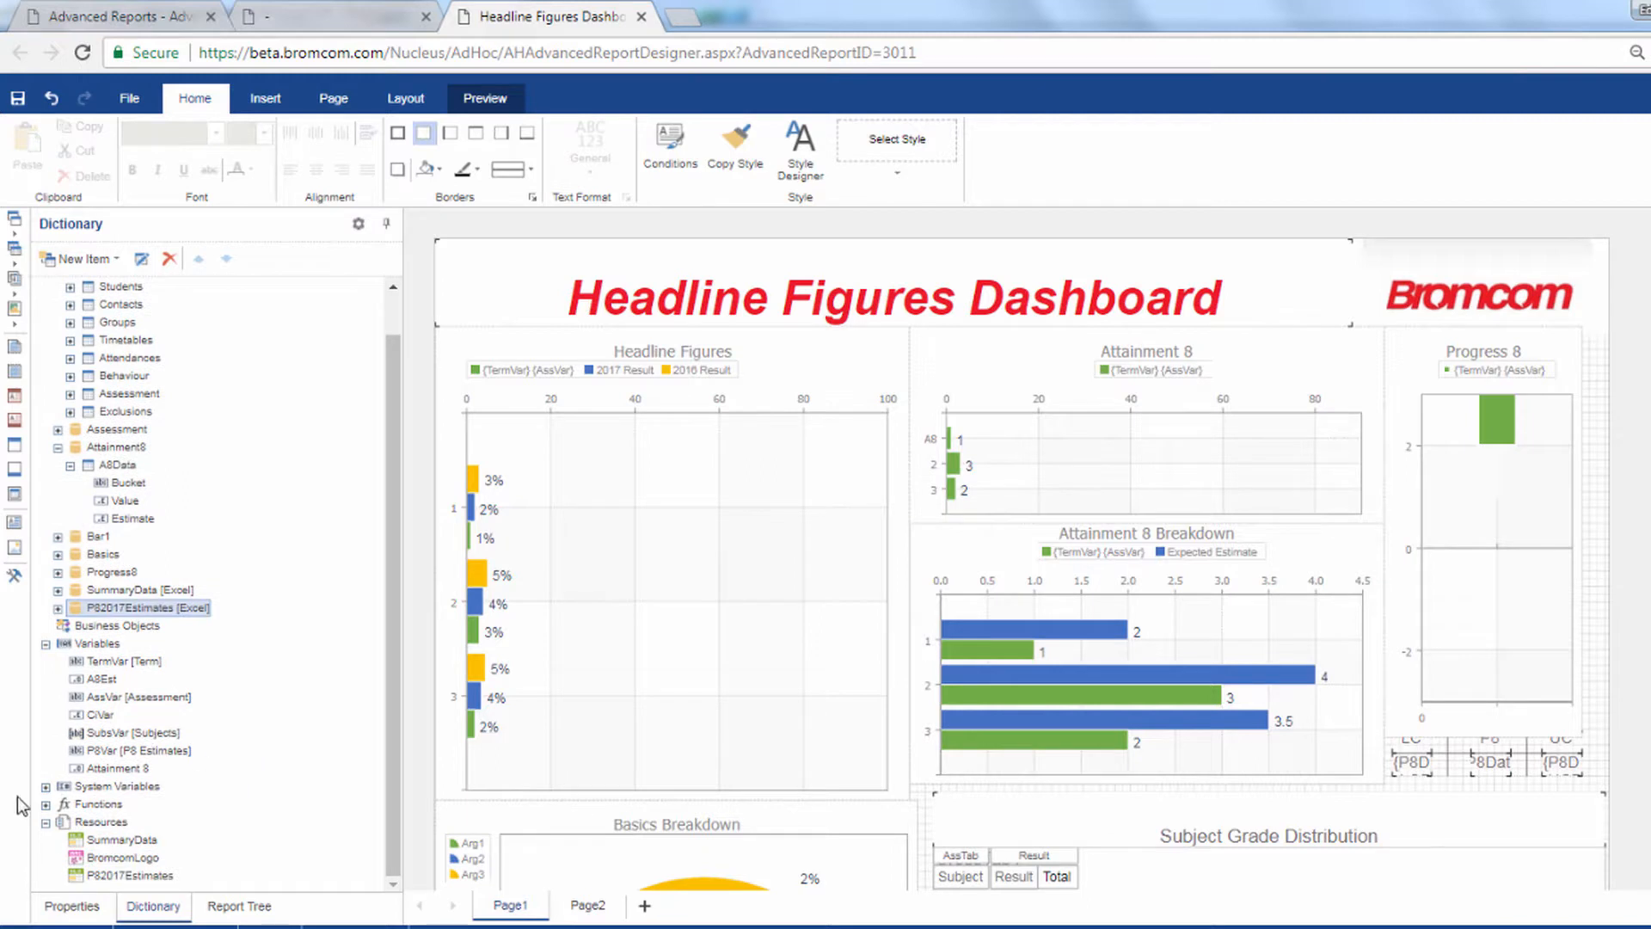
# Add an item with the key 2017 to the P8Var variable's selectable items and save the variable
pyautogui.click(107, 750)
pyautogui.rightClick(108, 750)
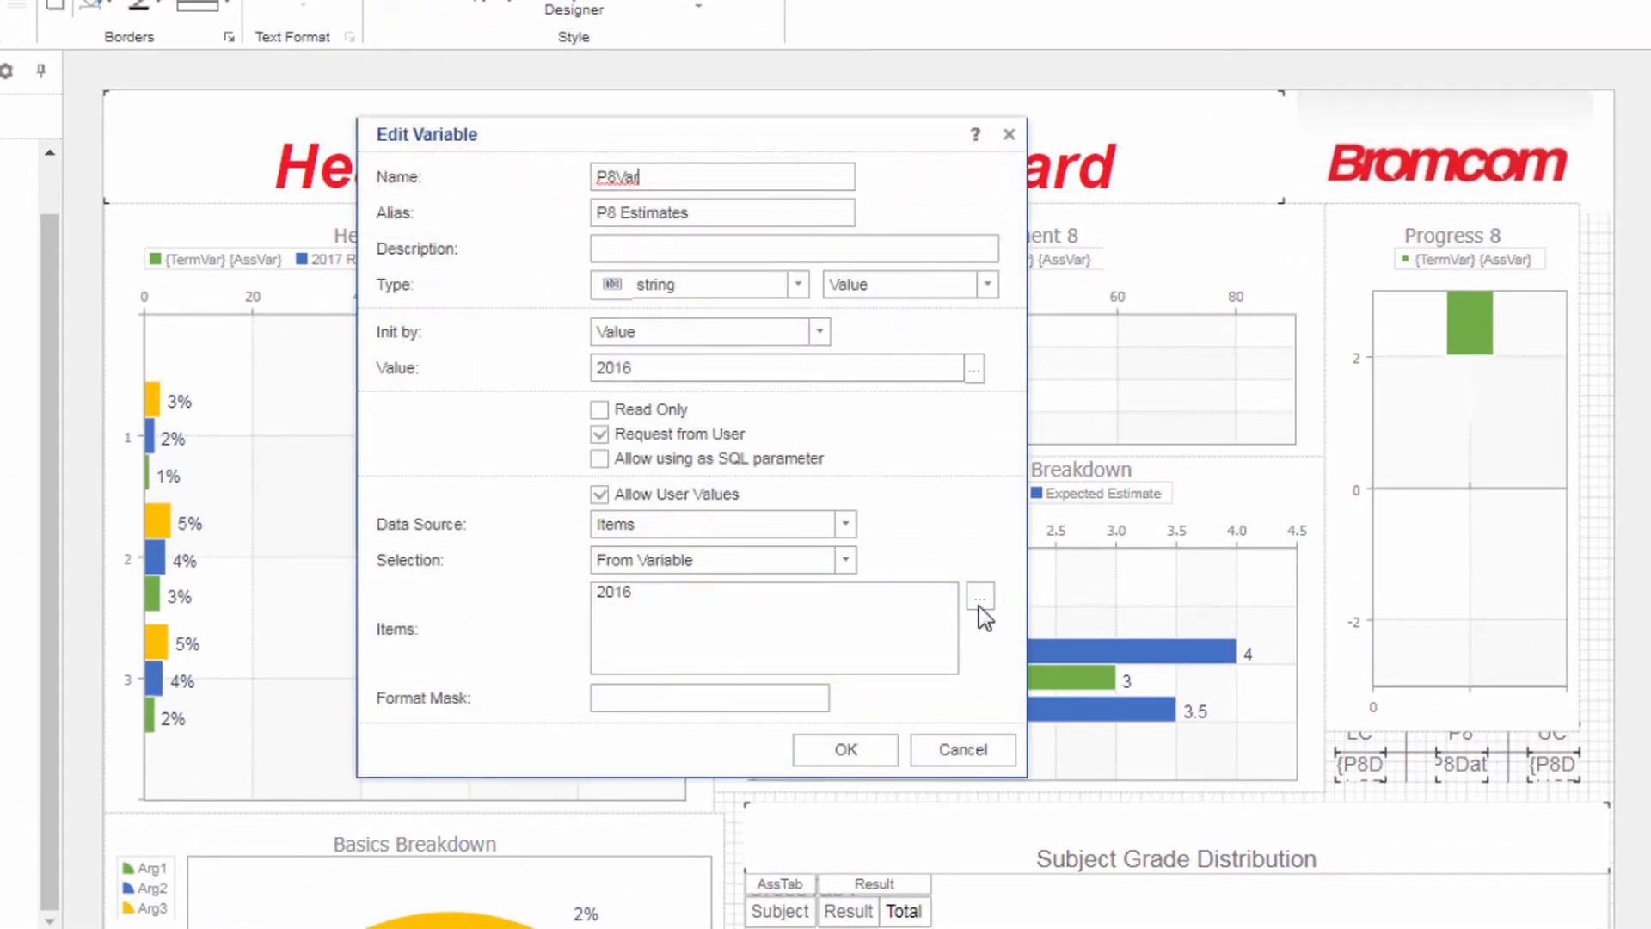
pyautogui.click(979, 592)
pyautogui.click(391, 304)
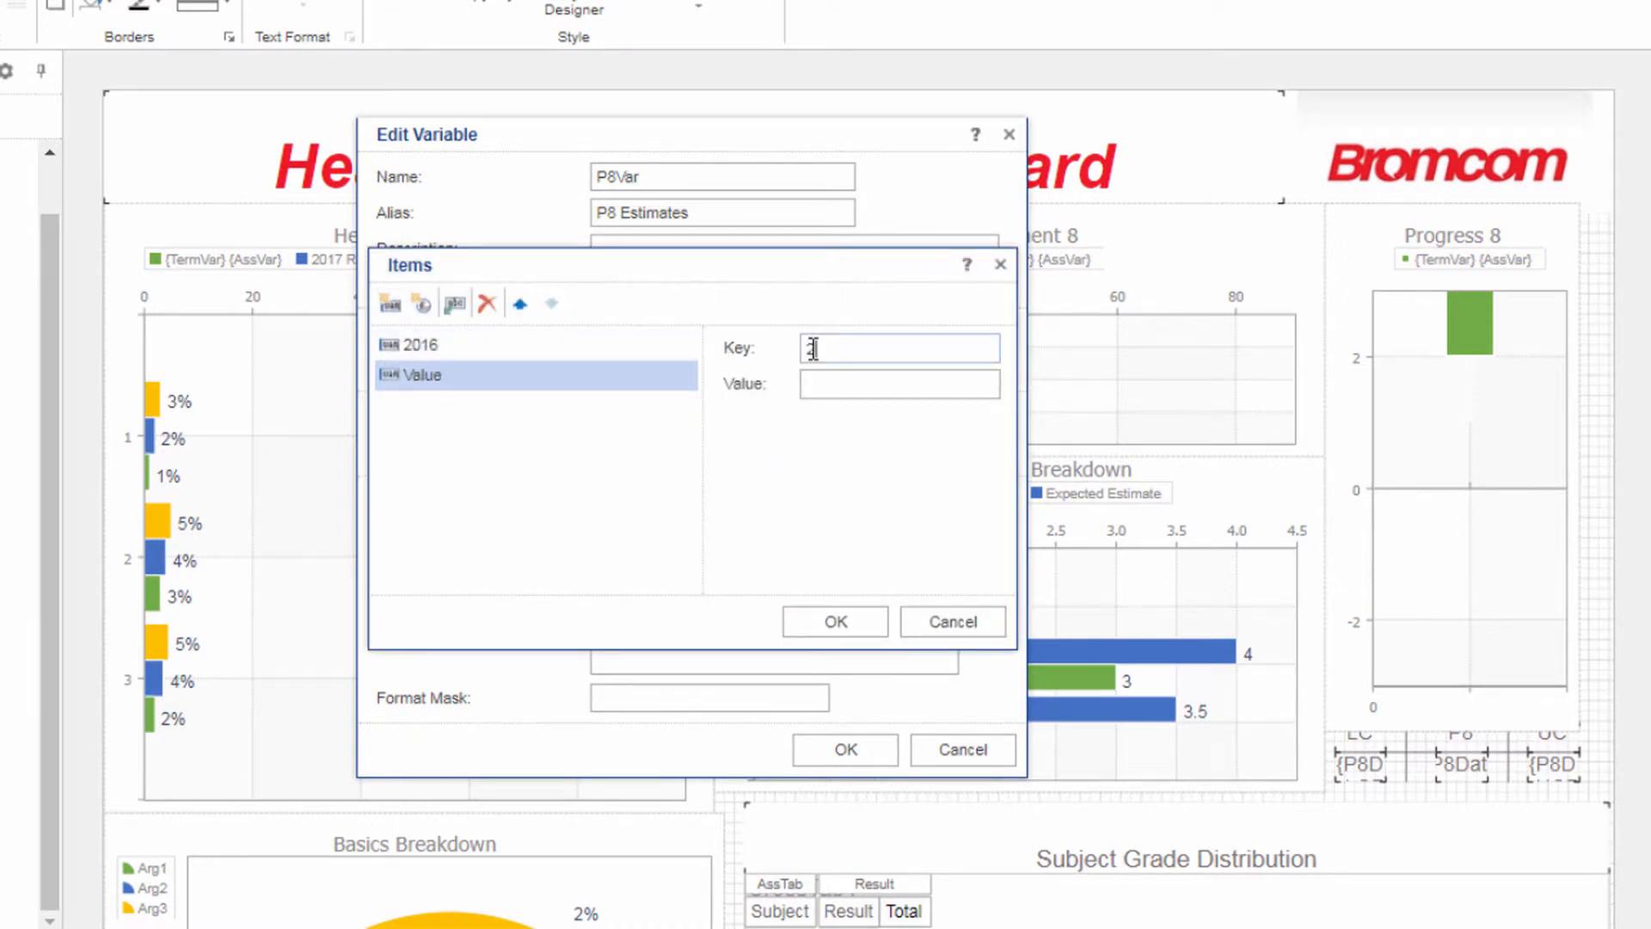
pyautogui.write('2017')
pyautogui.click(839, 624)
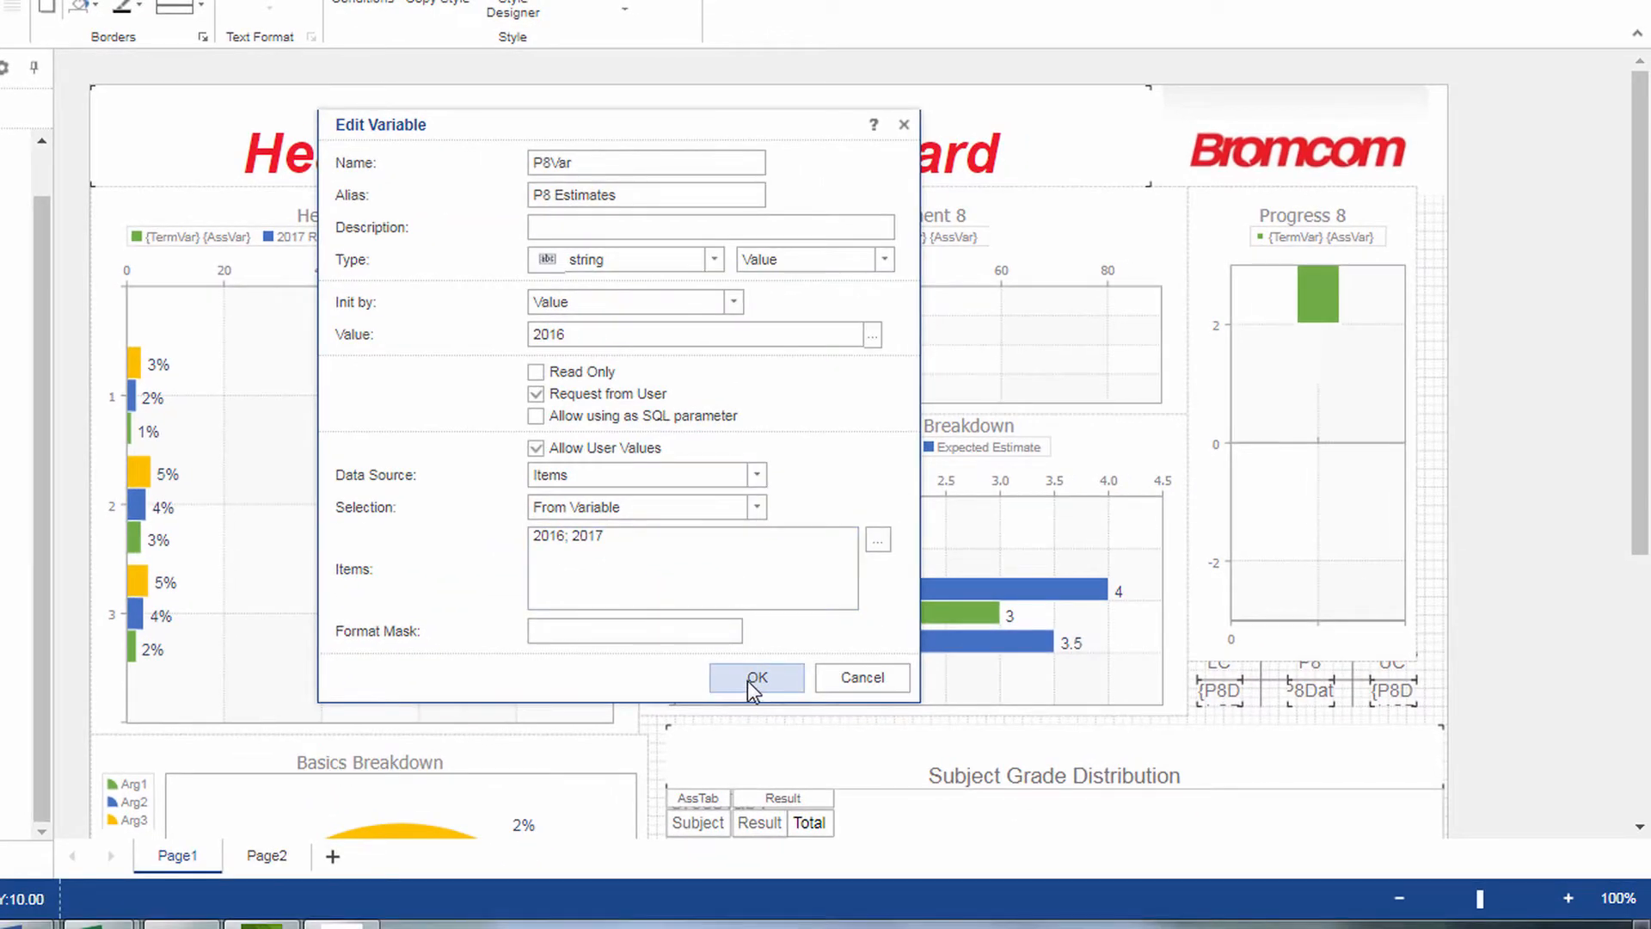
pyautogui.click(746, 679)
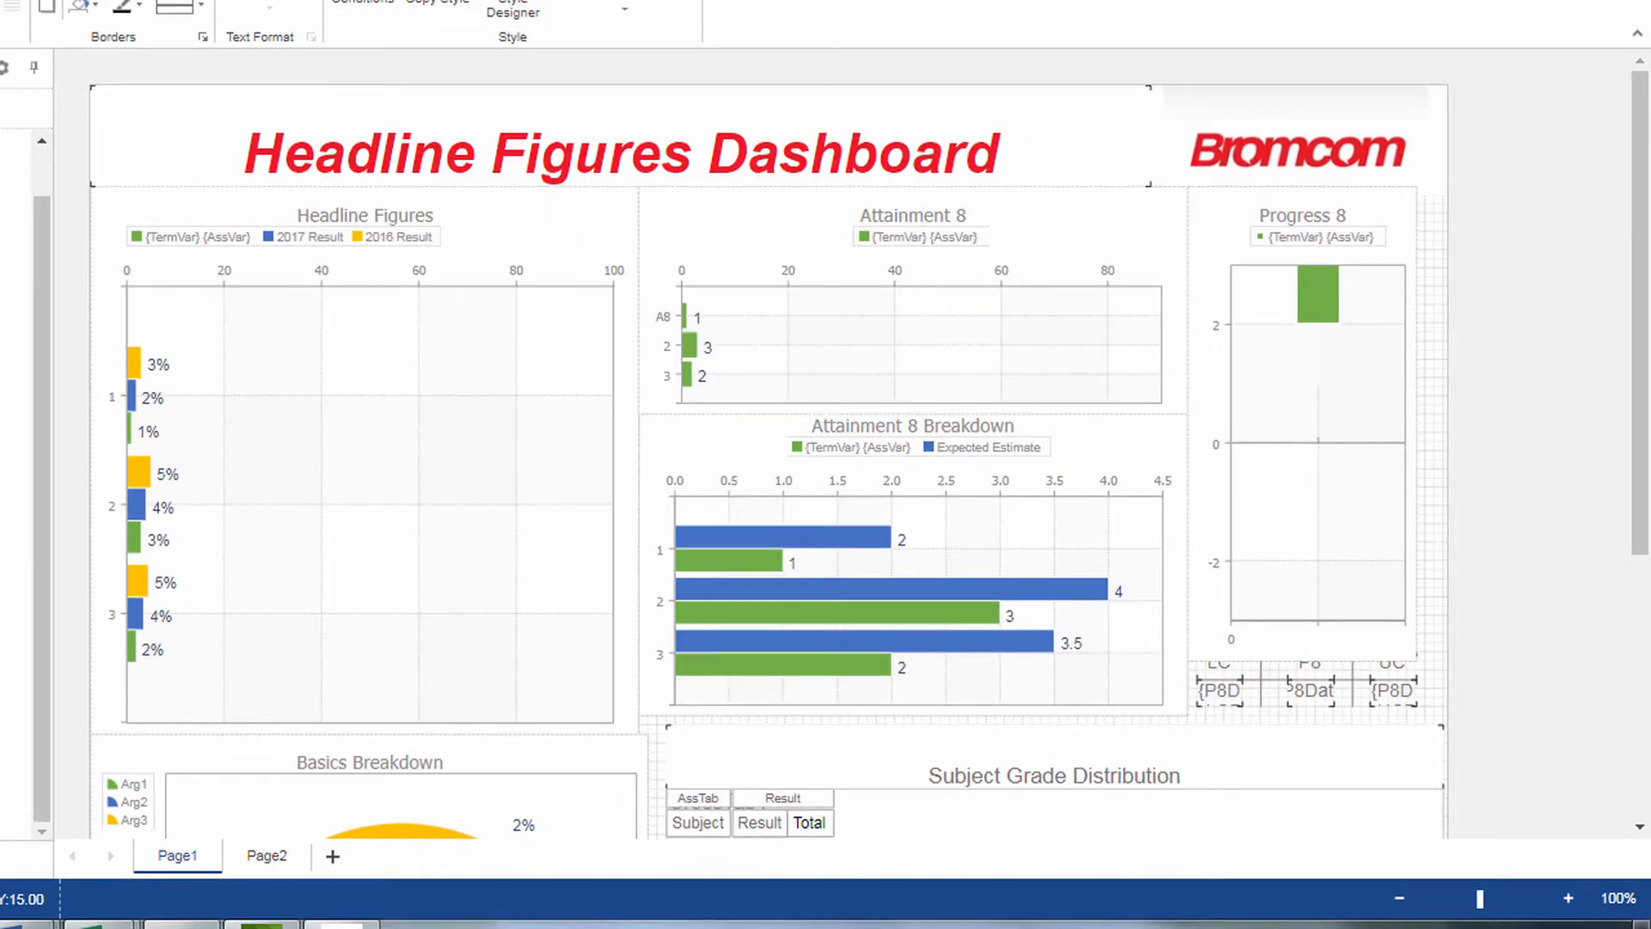
# Preview the Headline Figures Dashboard and run it with the P8 Estimates parameter set to 2017
pyautogui.click(470, 95)
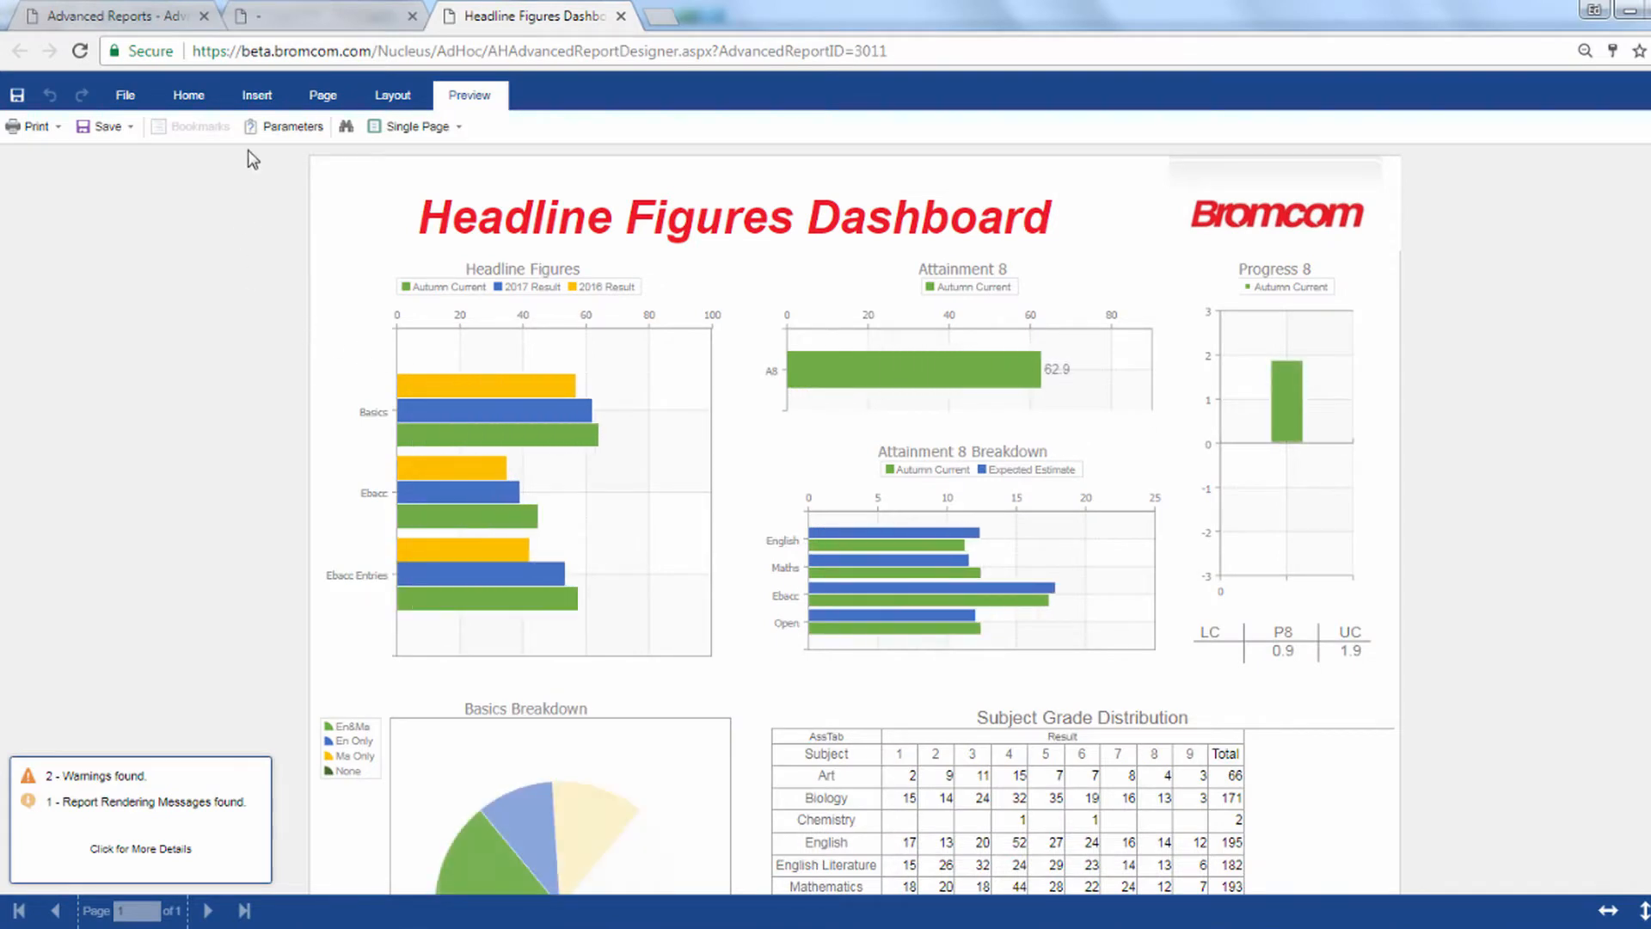
pyautogui.click(287, 127)
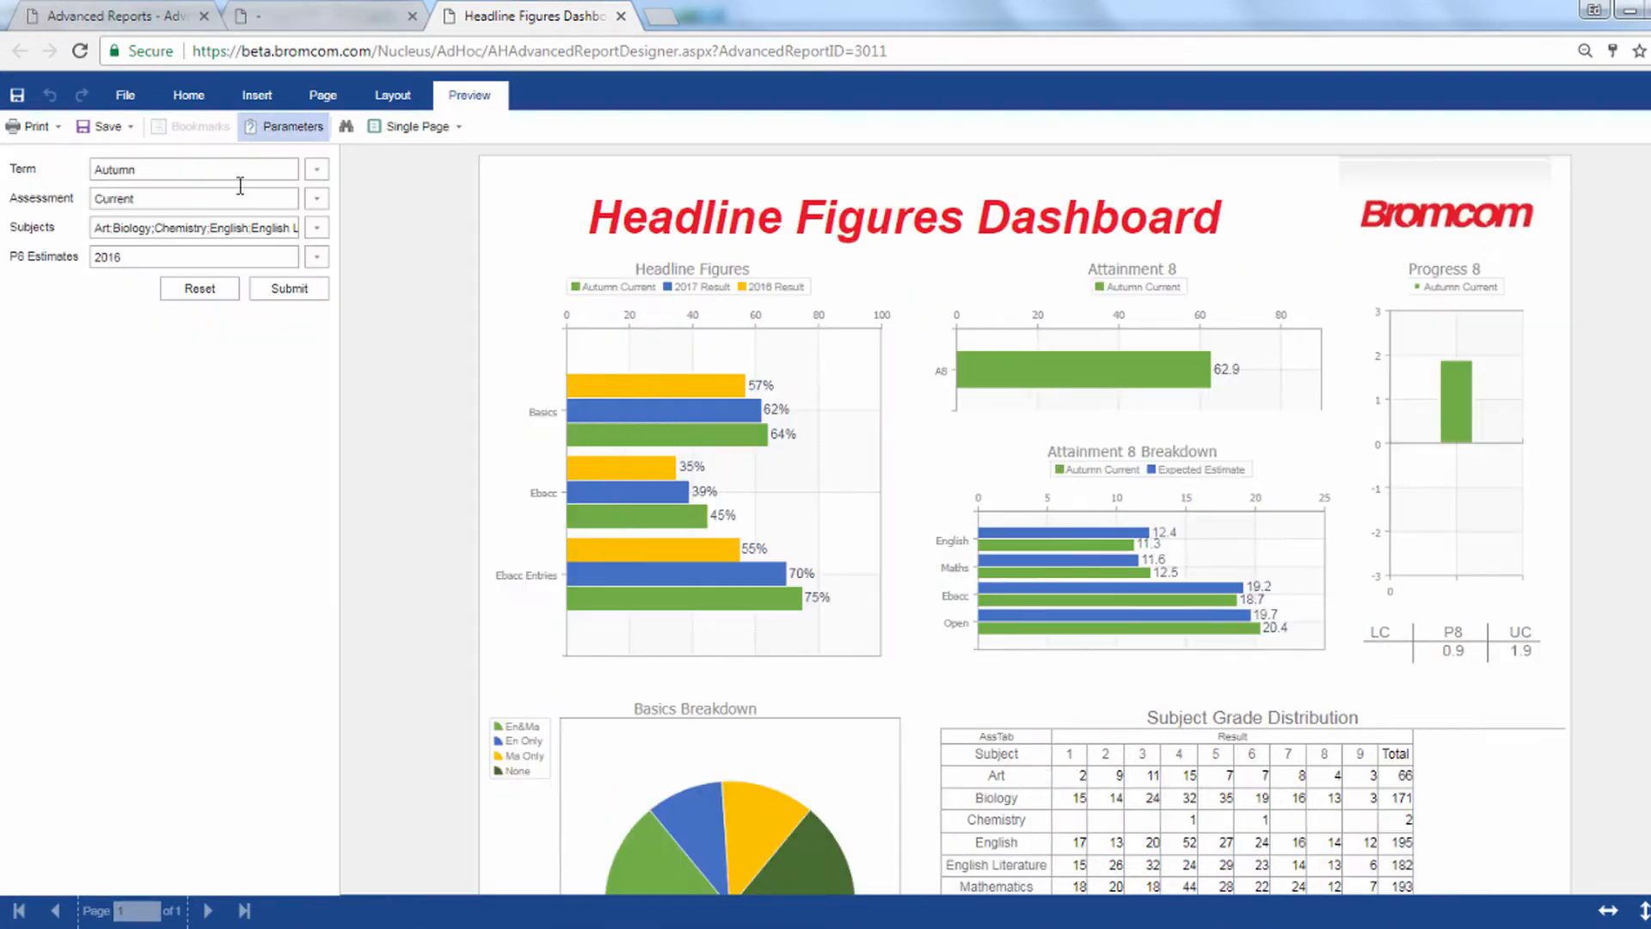
pyautogui.click(310, 257)
pyautogui.click(198, 308)
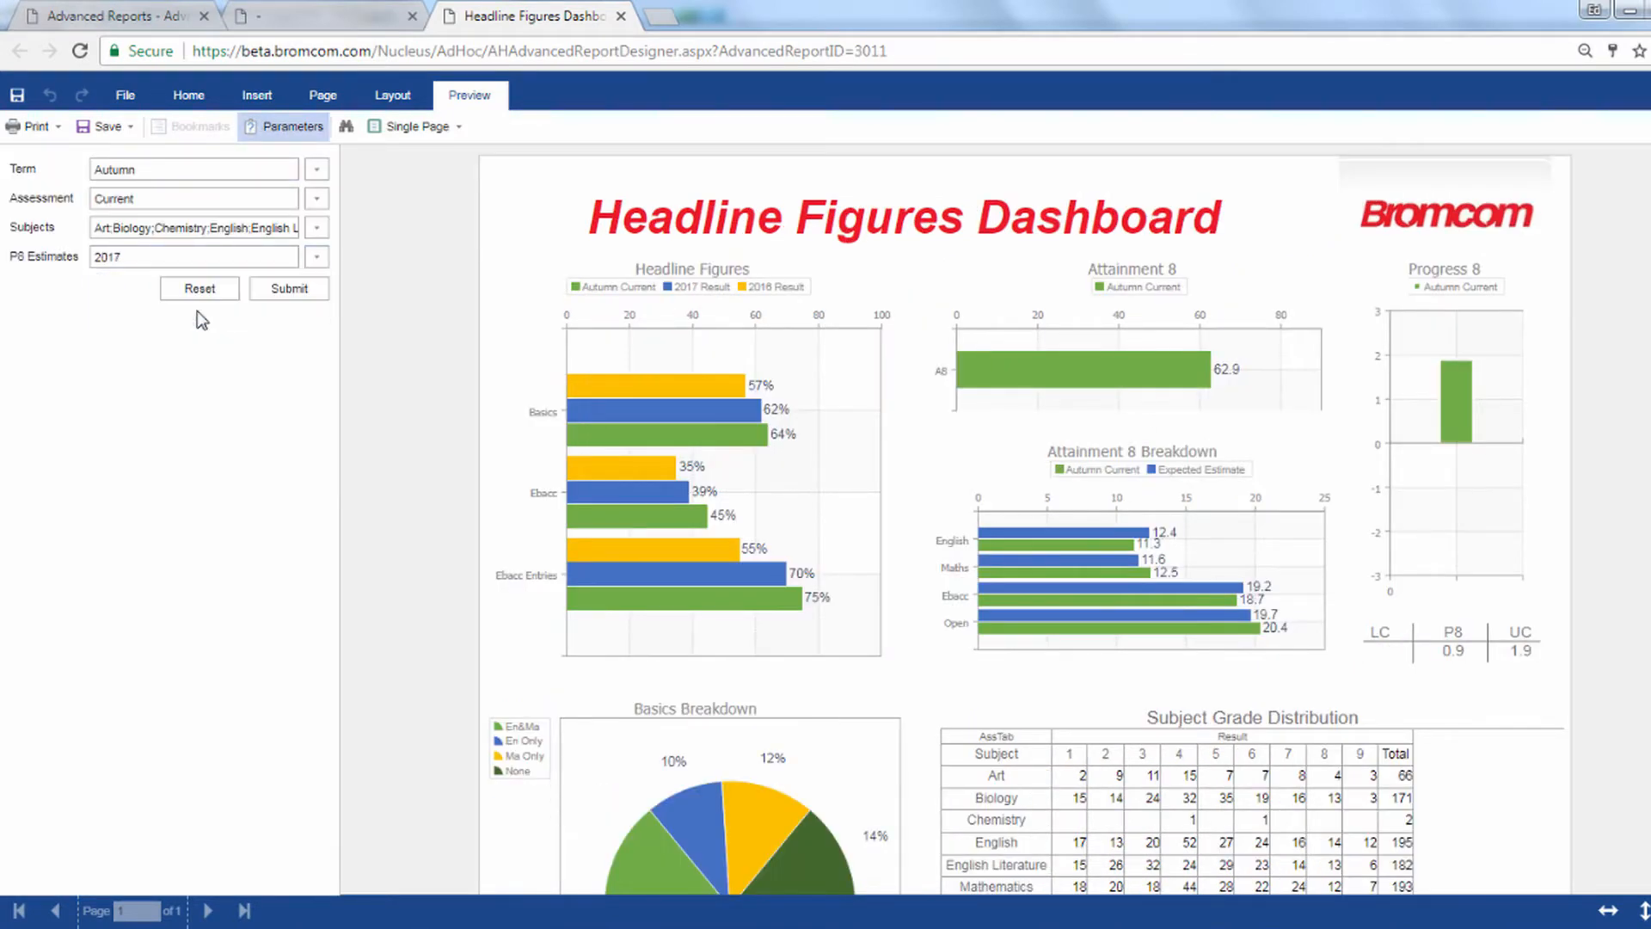
pyautogui.click(288, 289)
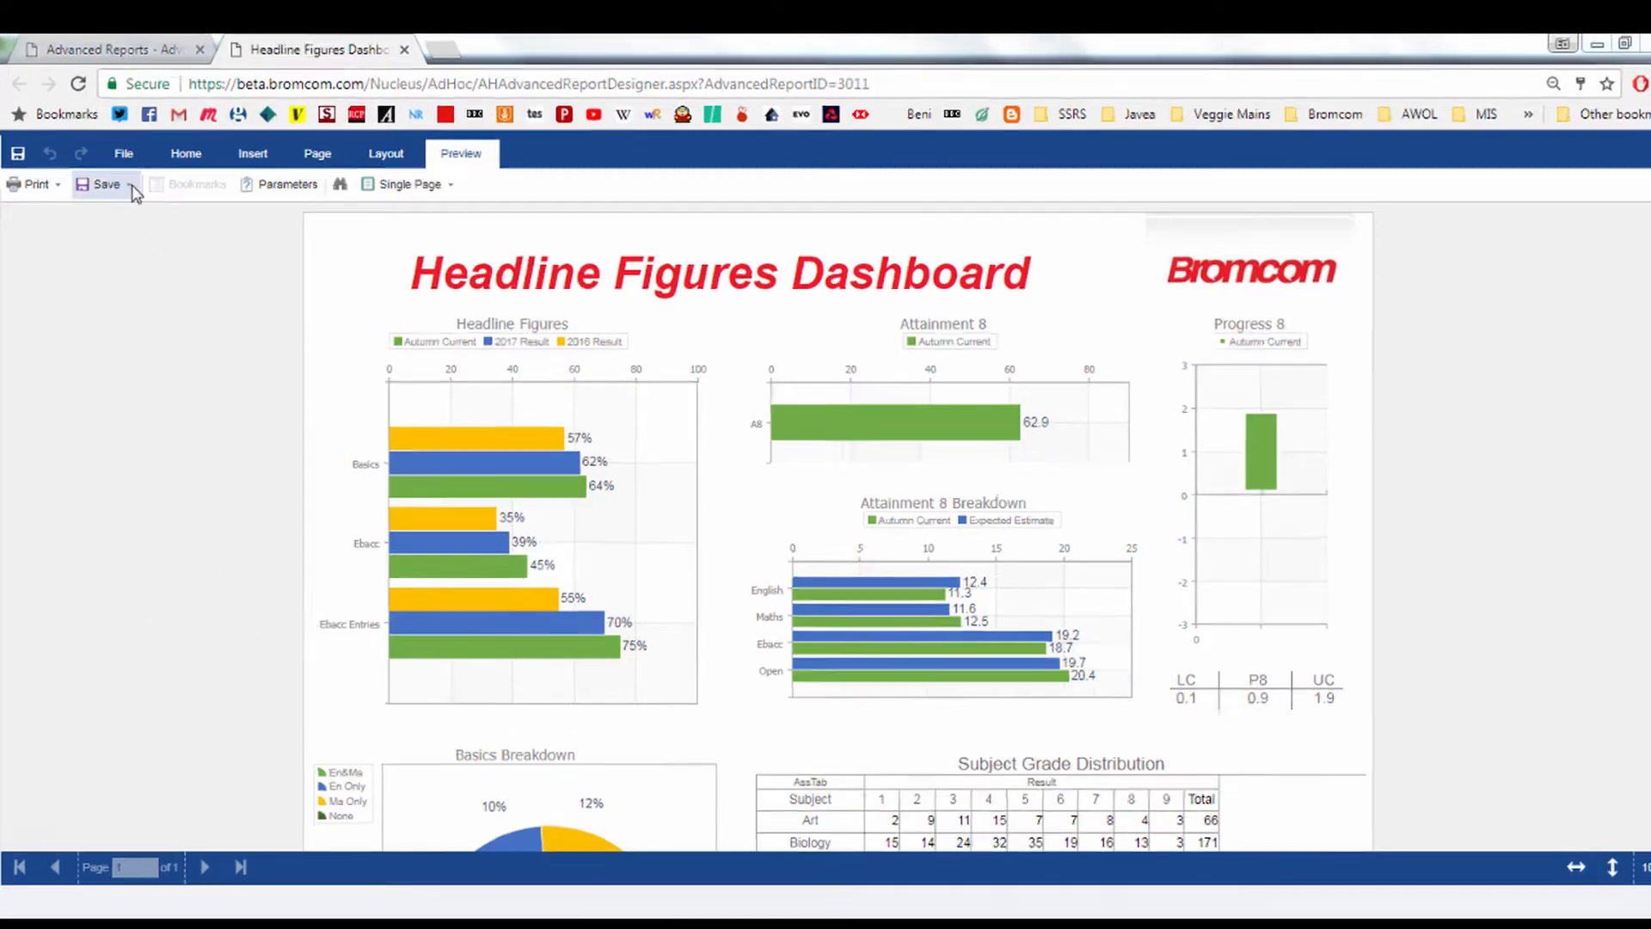
# List the file formats the report can be saved in, and look over the dashboard's charts, including the Attainment 8 Breakdown tooltip
pyautogui.click(120, 180)
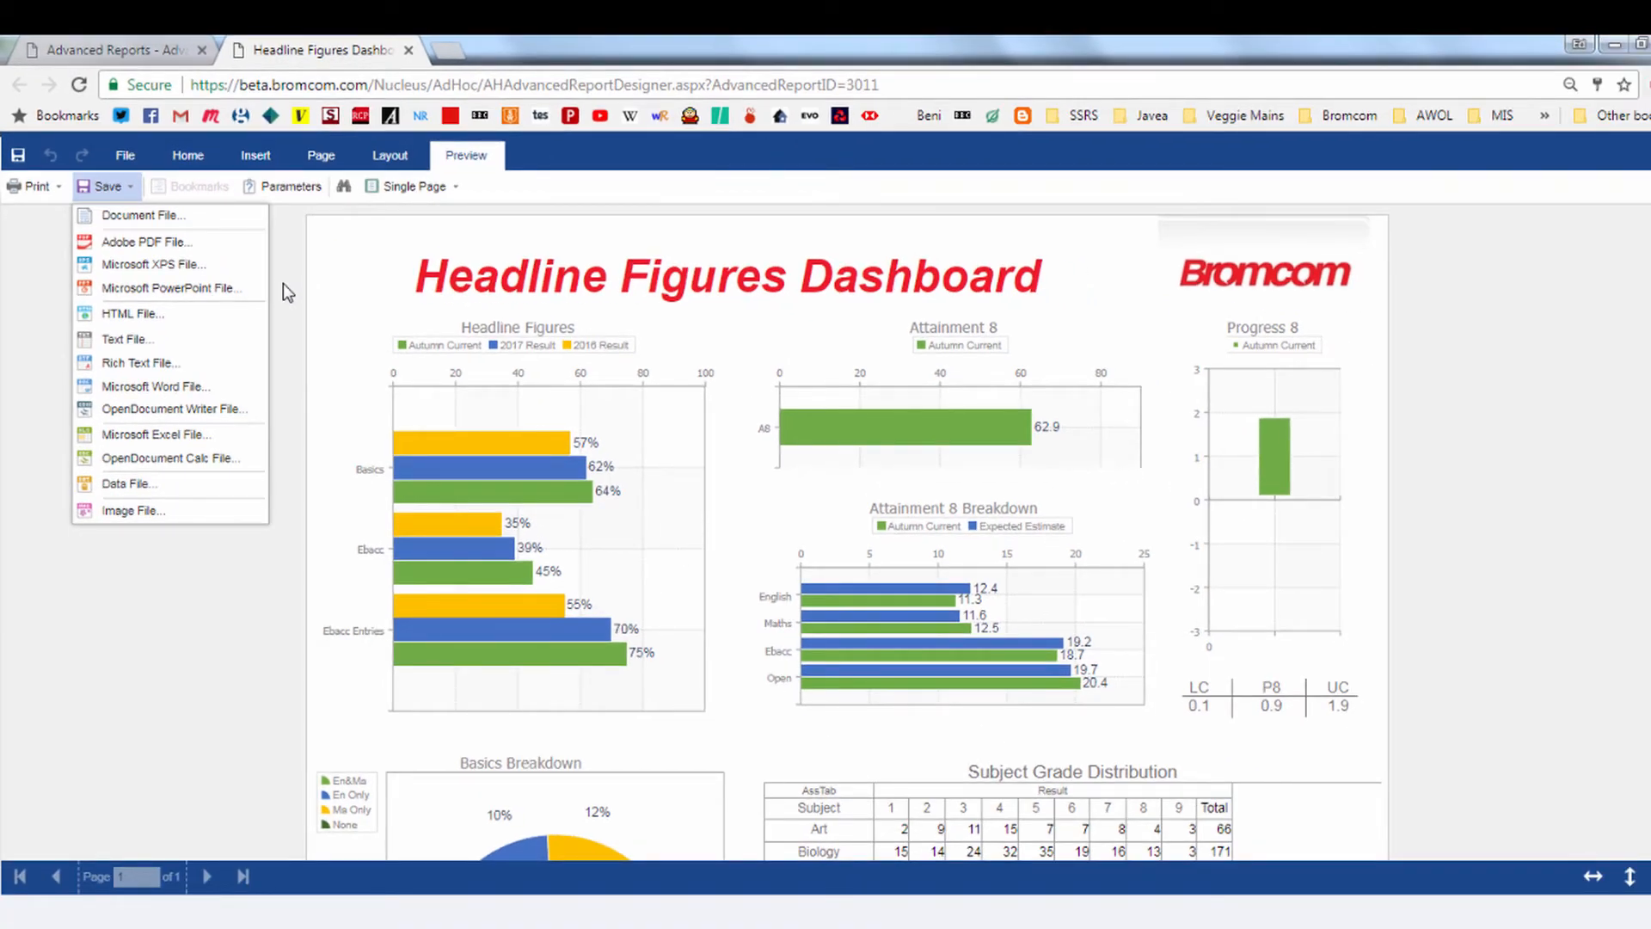
pyautogui.click(293, 308)
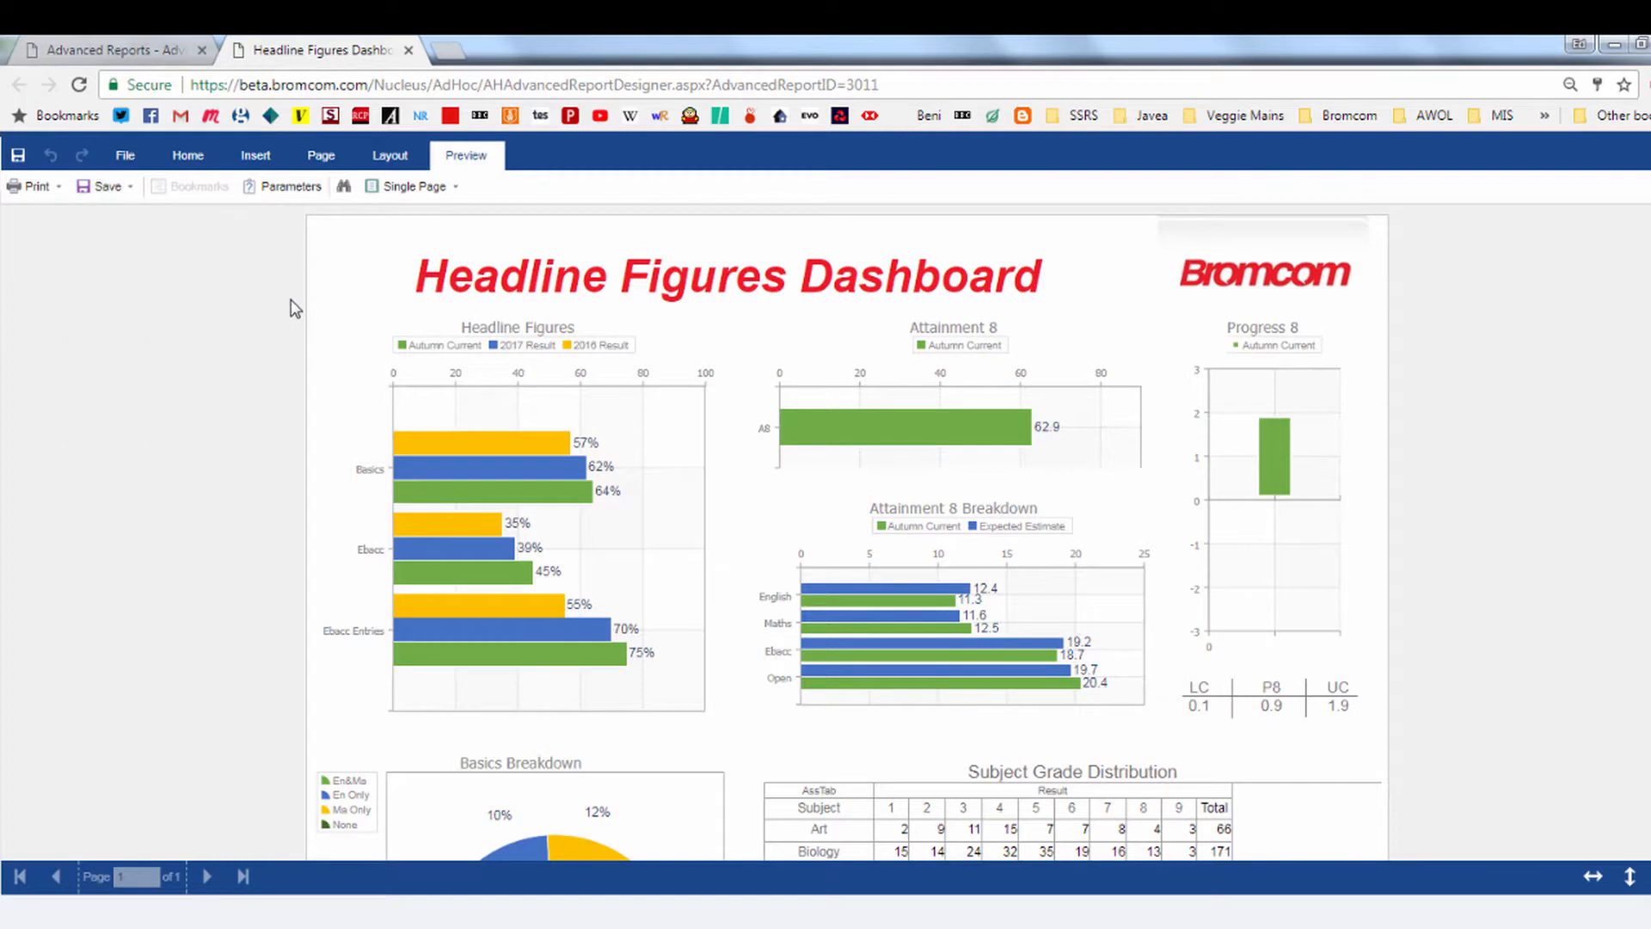
pyautogui.scroll(-1, 298, 413)
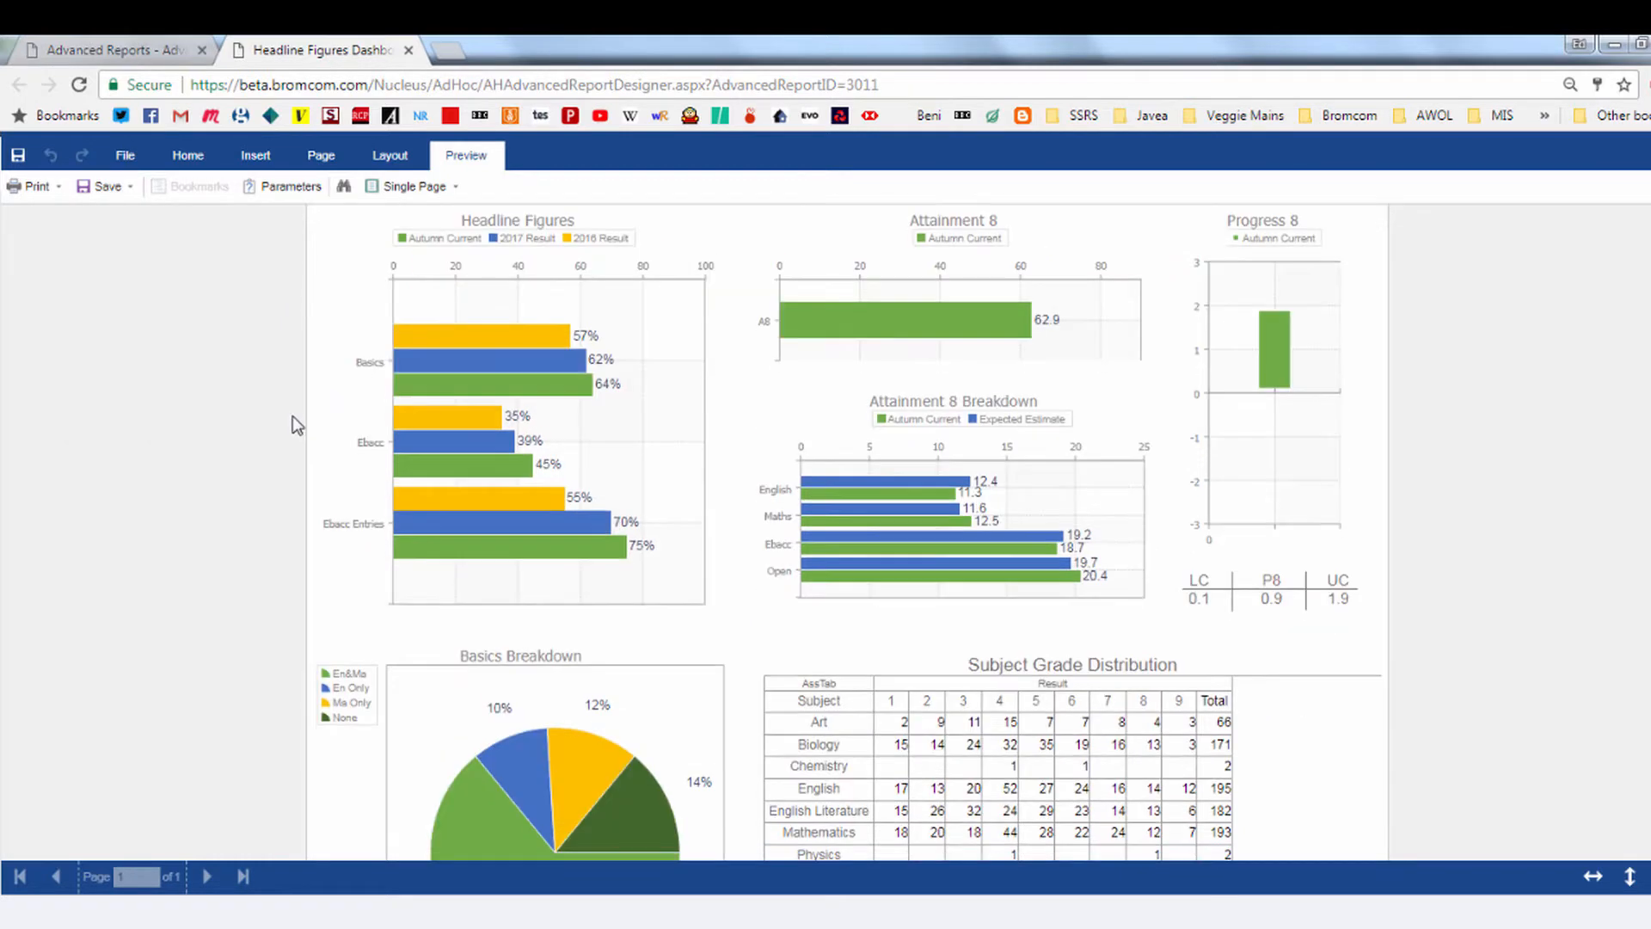
pyautogui.scroll(-1, 291, 421)
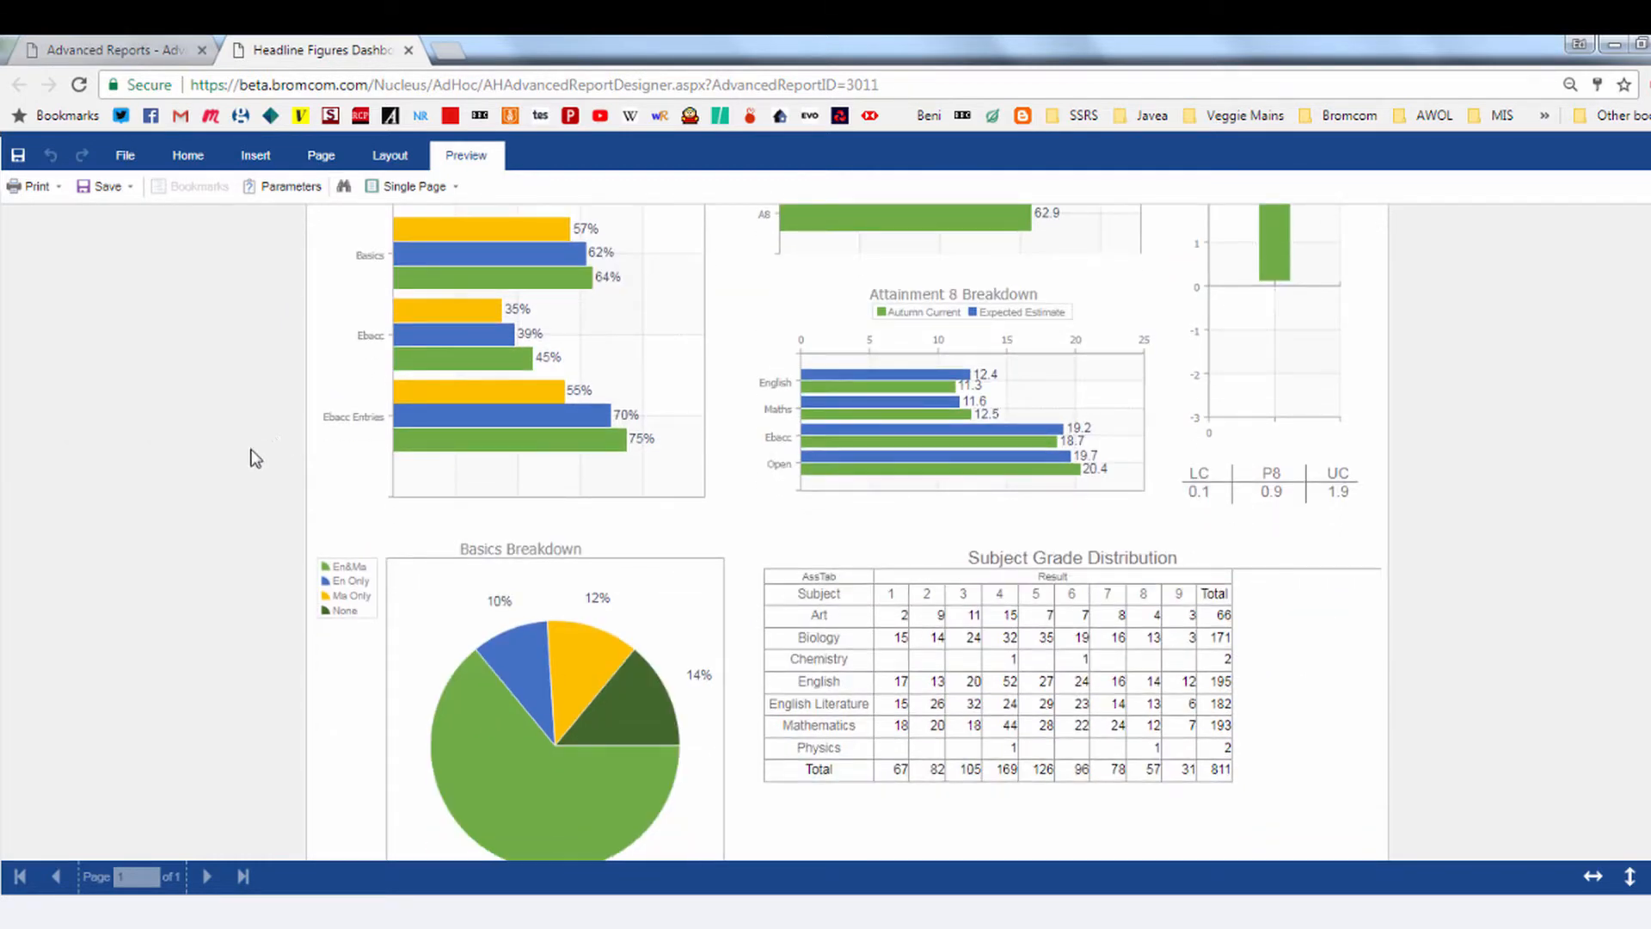
pyautogui.scroll(2, 241, 463)
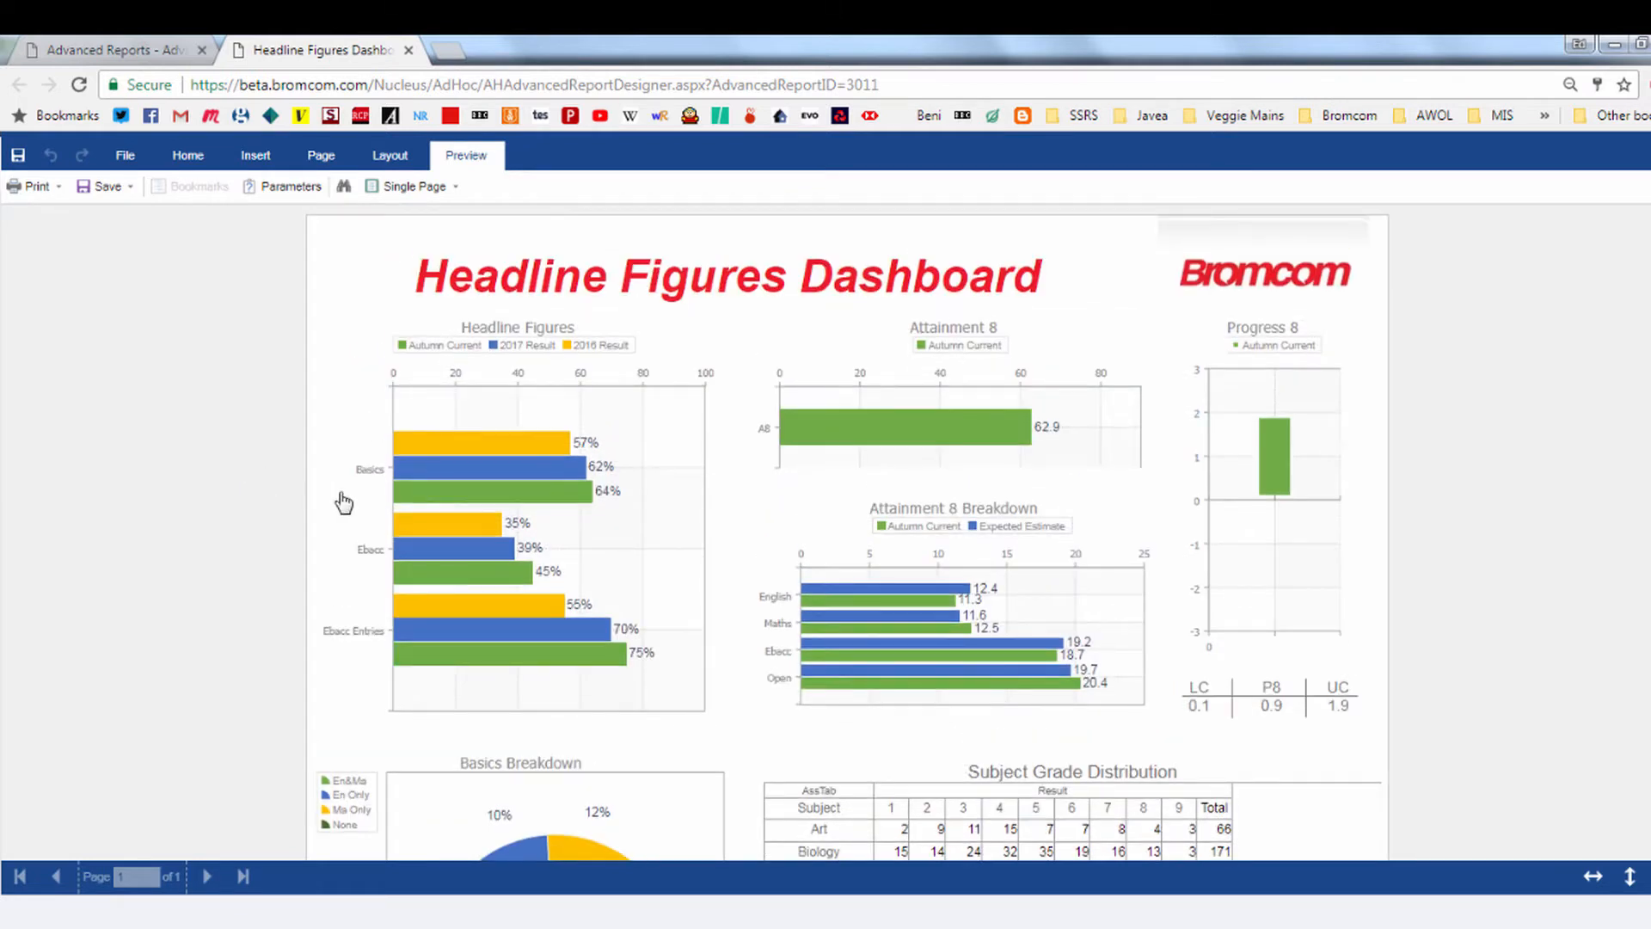
pyautogui.moveTo(889, 638)
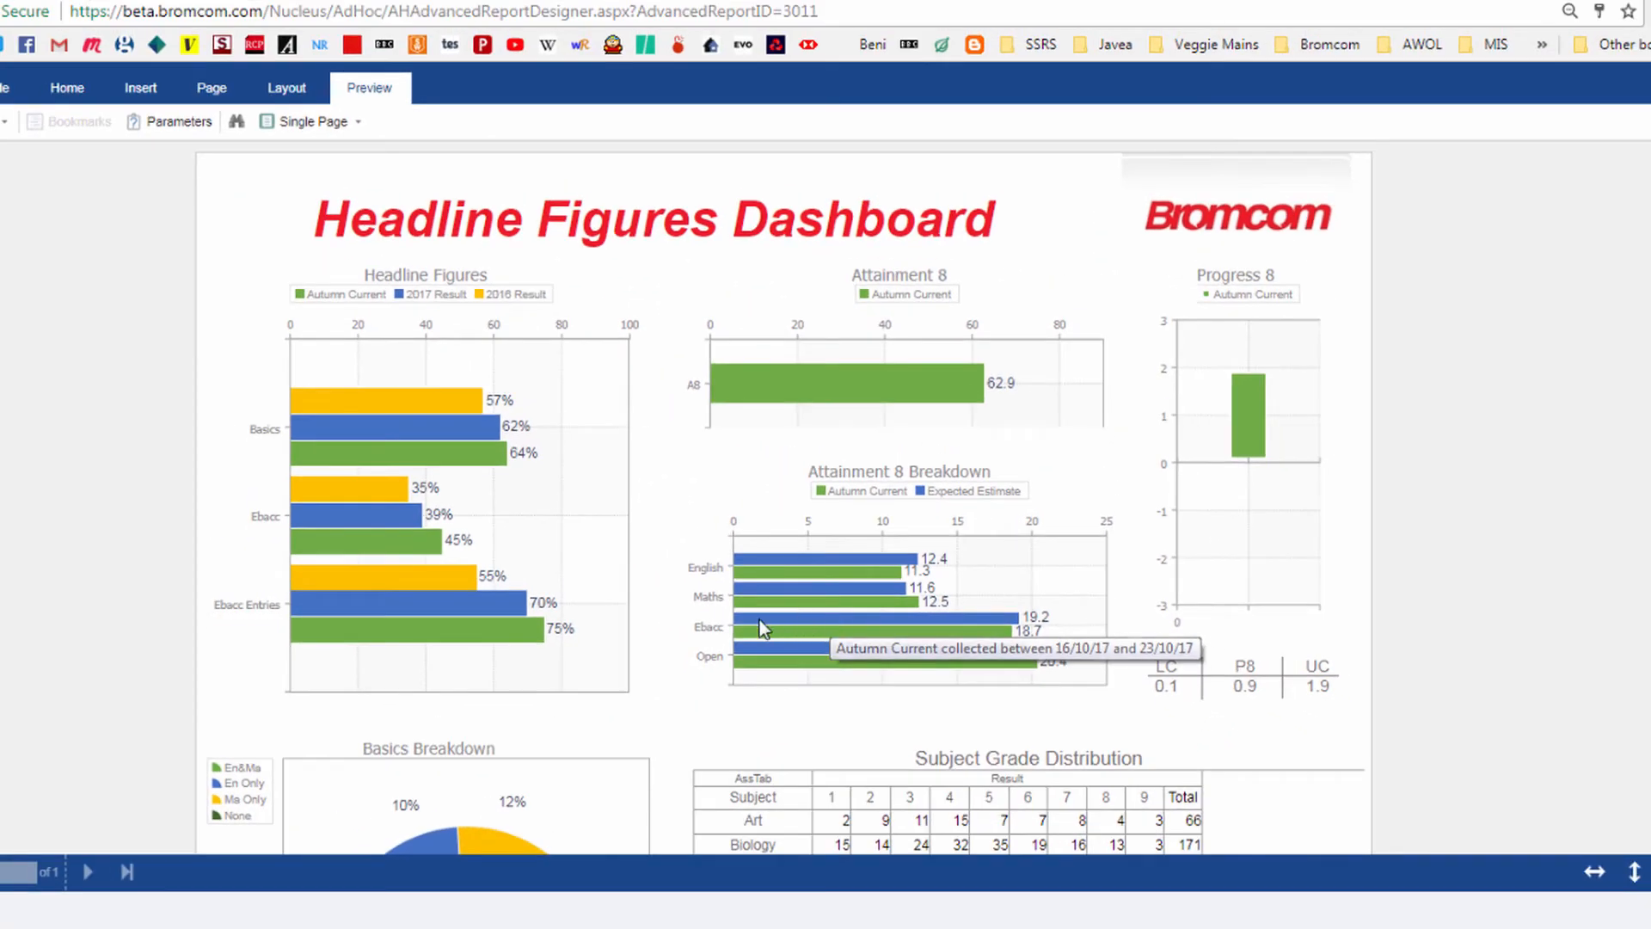
# Drill into the En&Ma slice of the Basics Breakdown pie, look through the Missing English and Missing Maths lists, and return to the dashboard
pyautogui.scroll(-5, 654, 632)
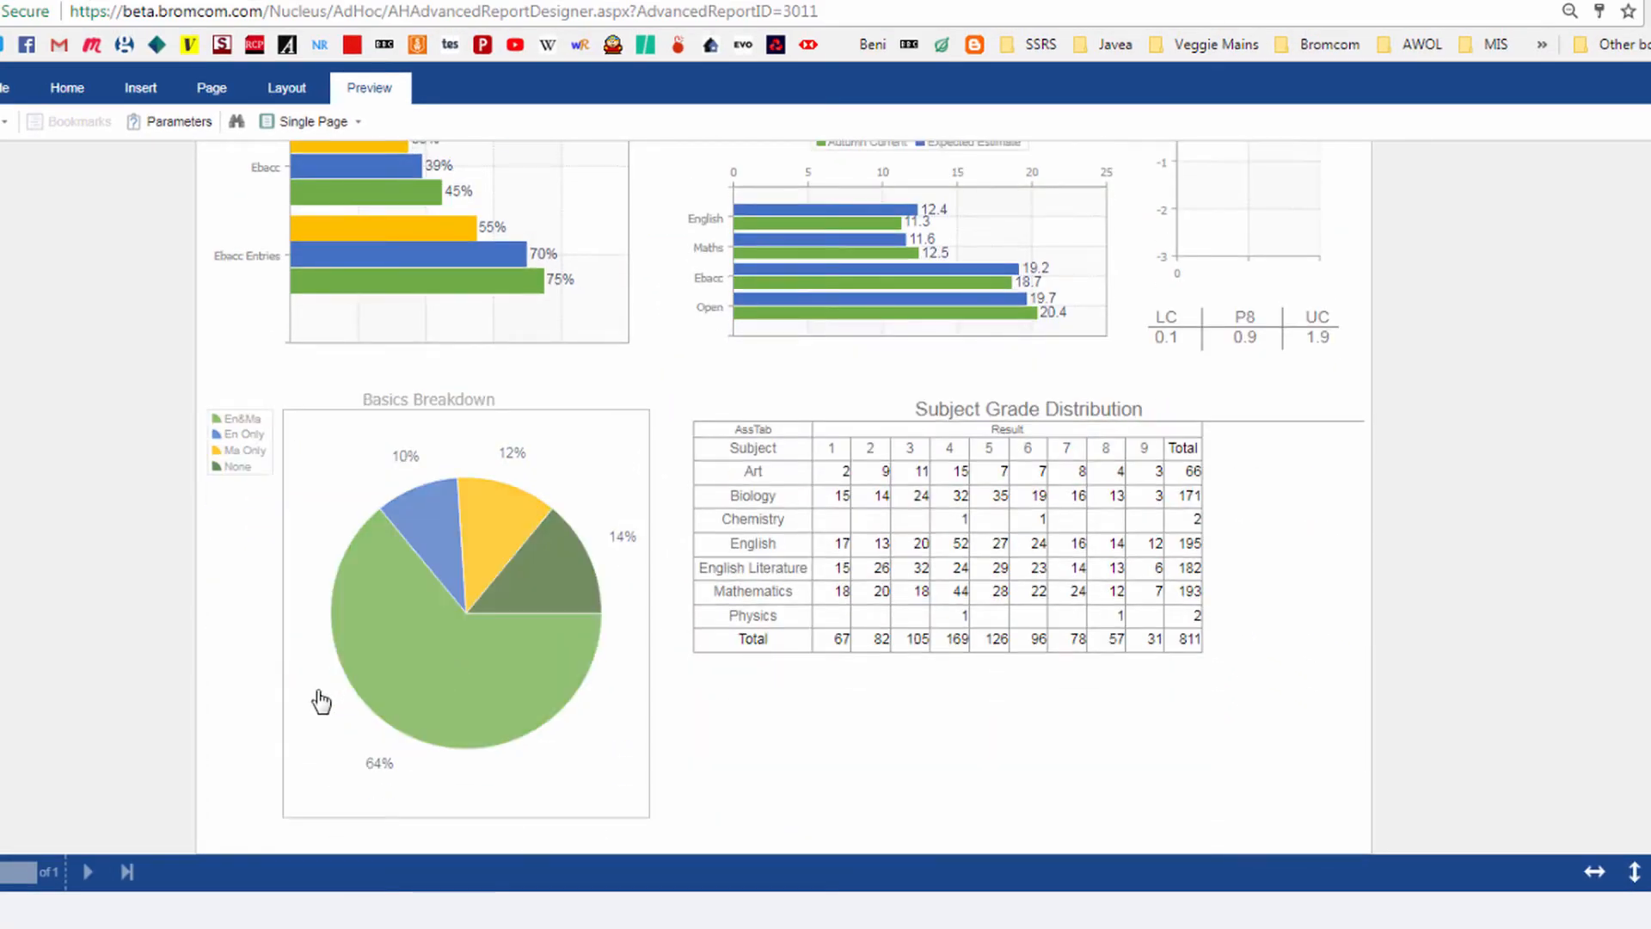
pyautogui.click(401, 621)
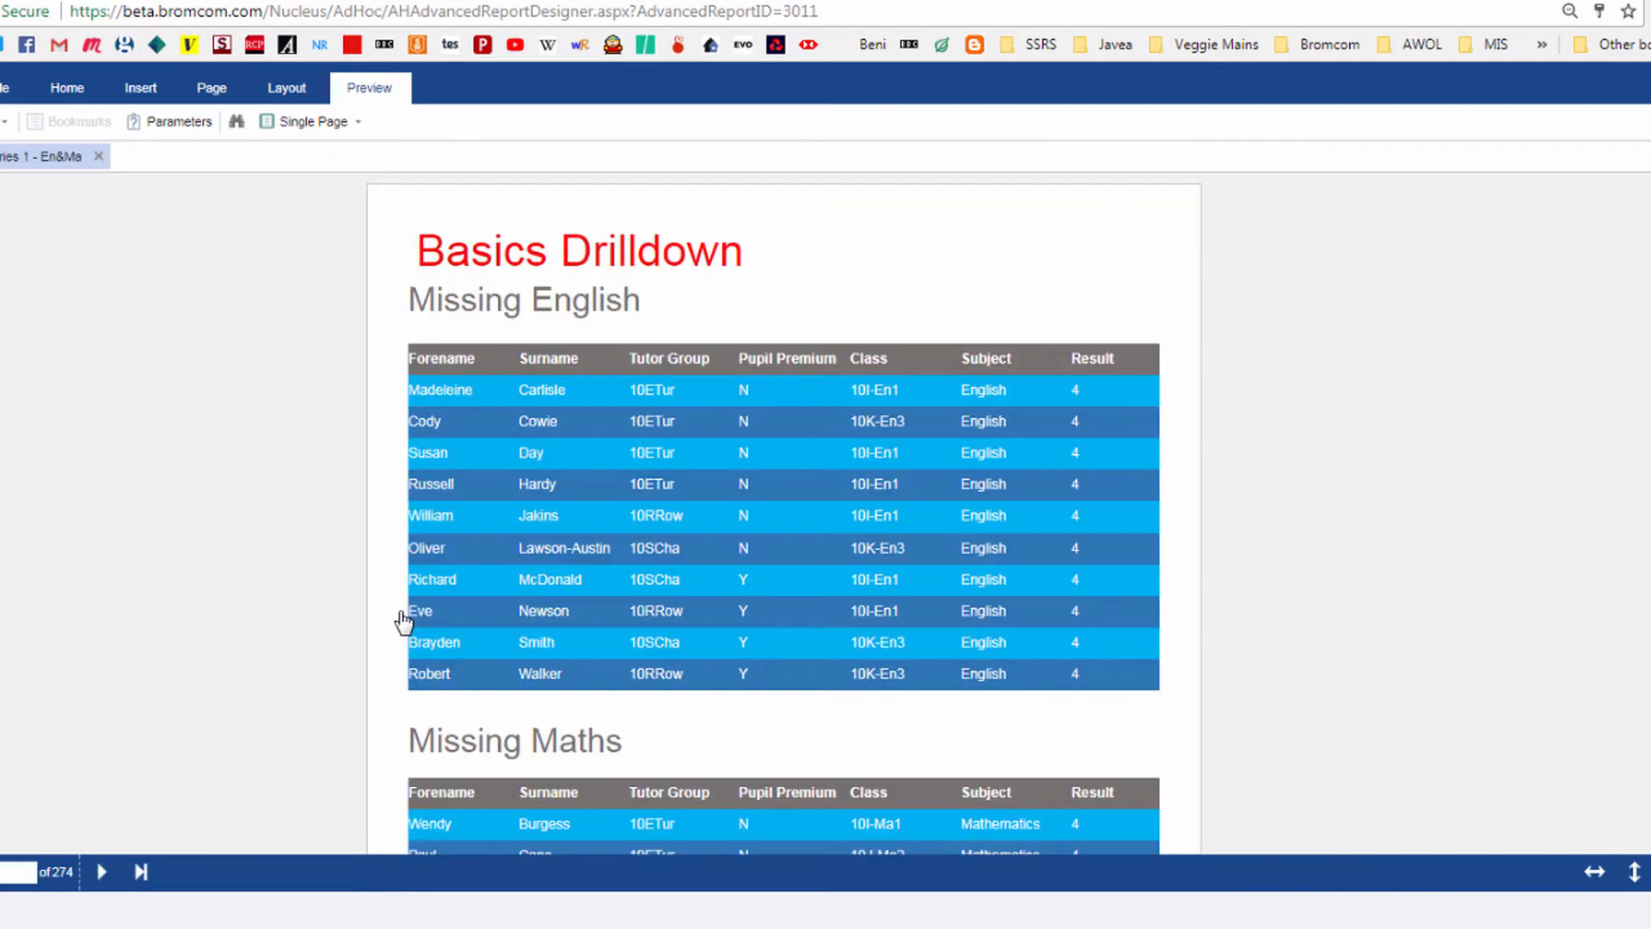
pyautogui.scroll(-3, 338, 413)
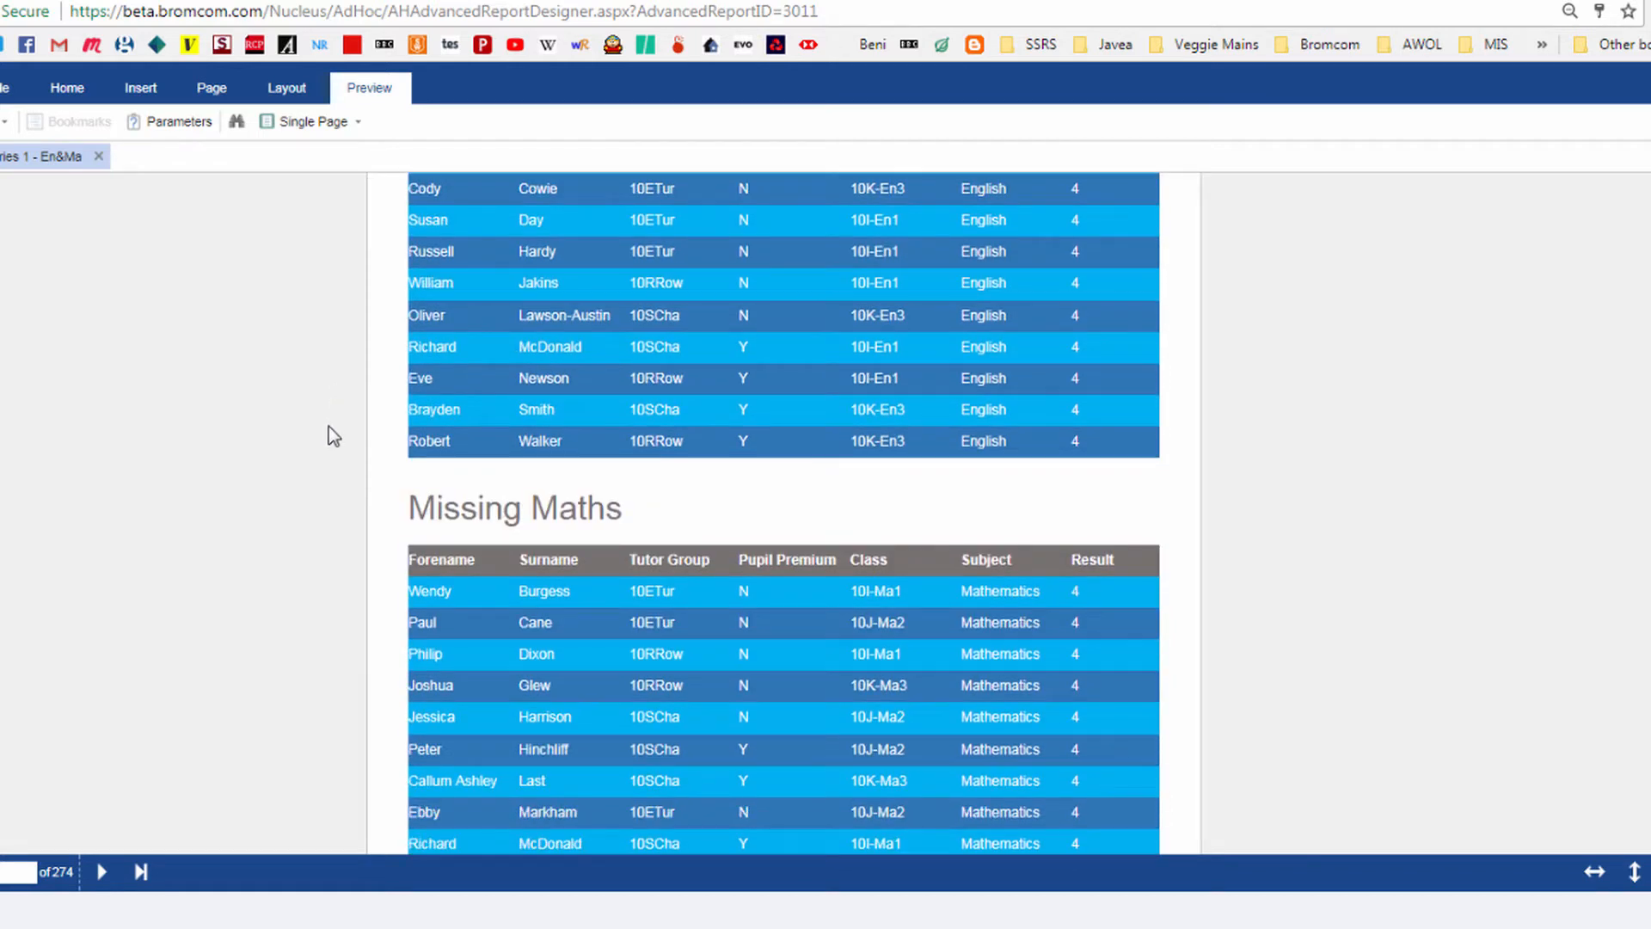
pyautogui.scroll(3, 333, 435)
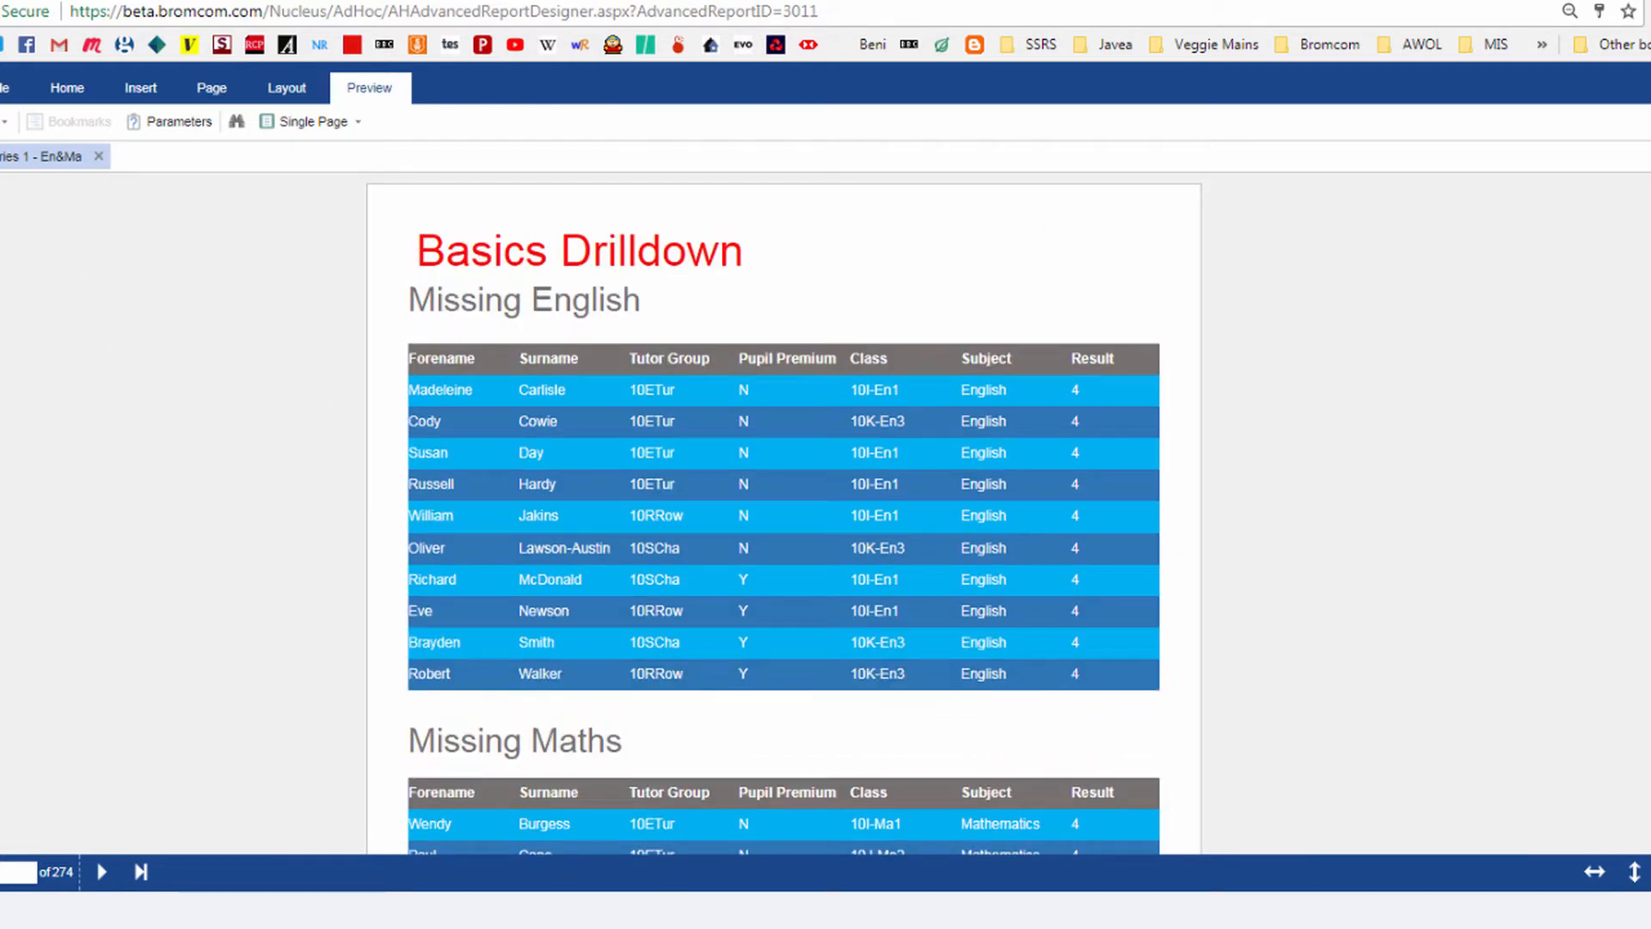
pyautogui.click(2, 156)
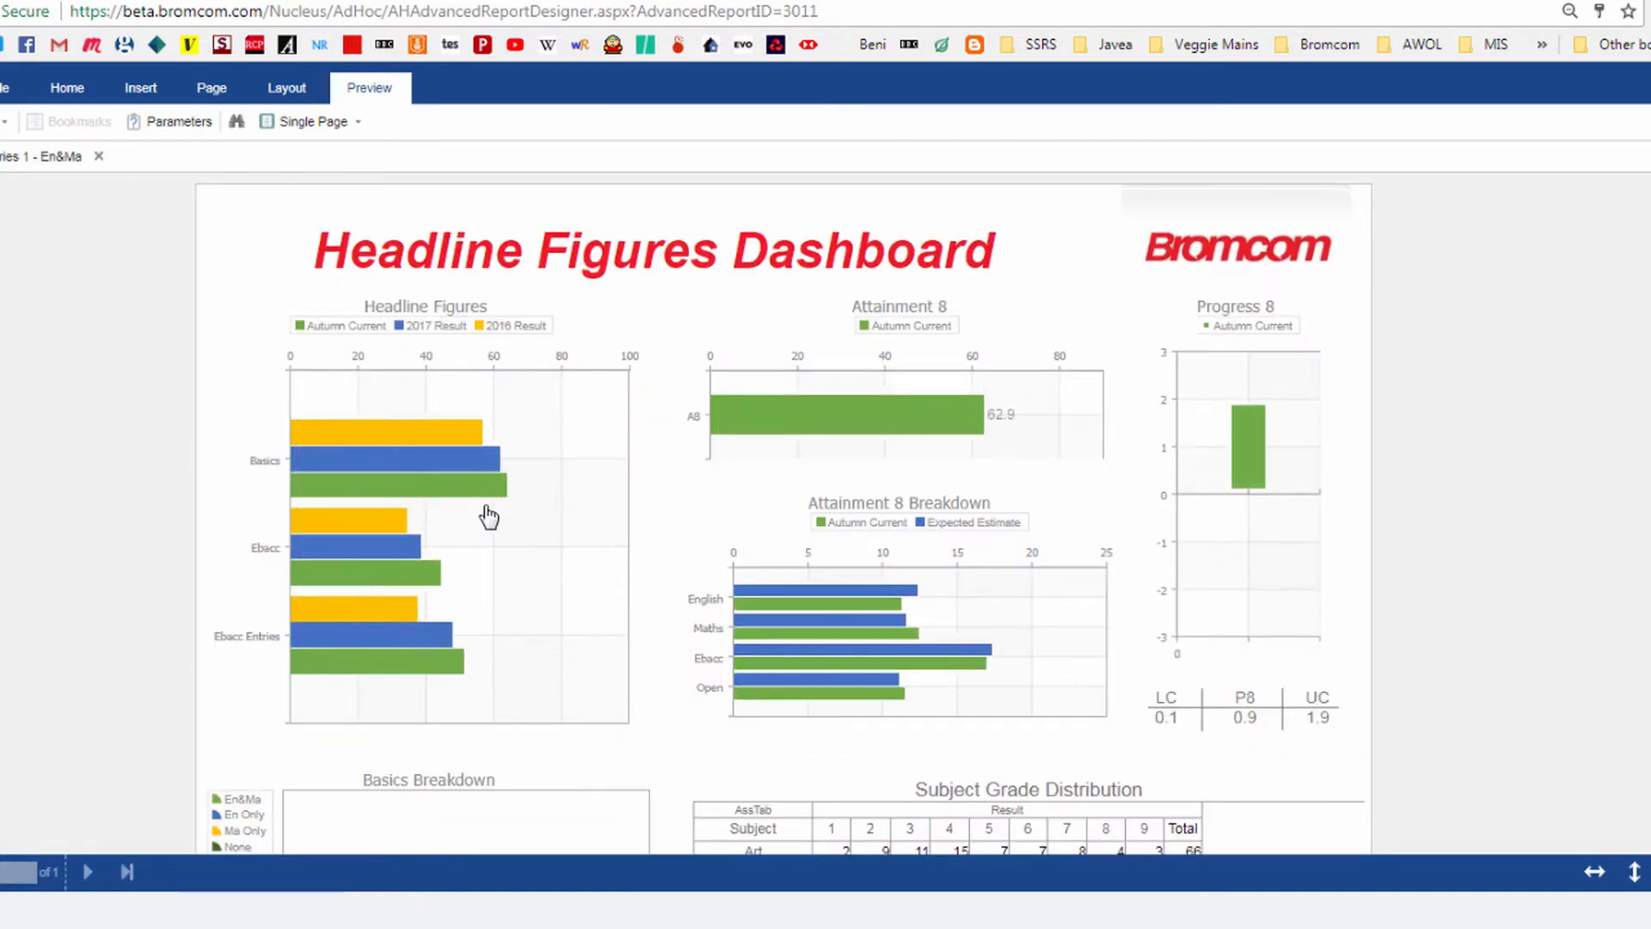
pyautogui.click(487, 507)
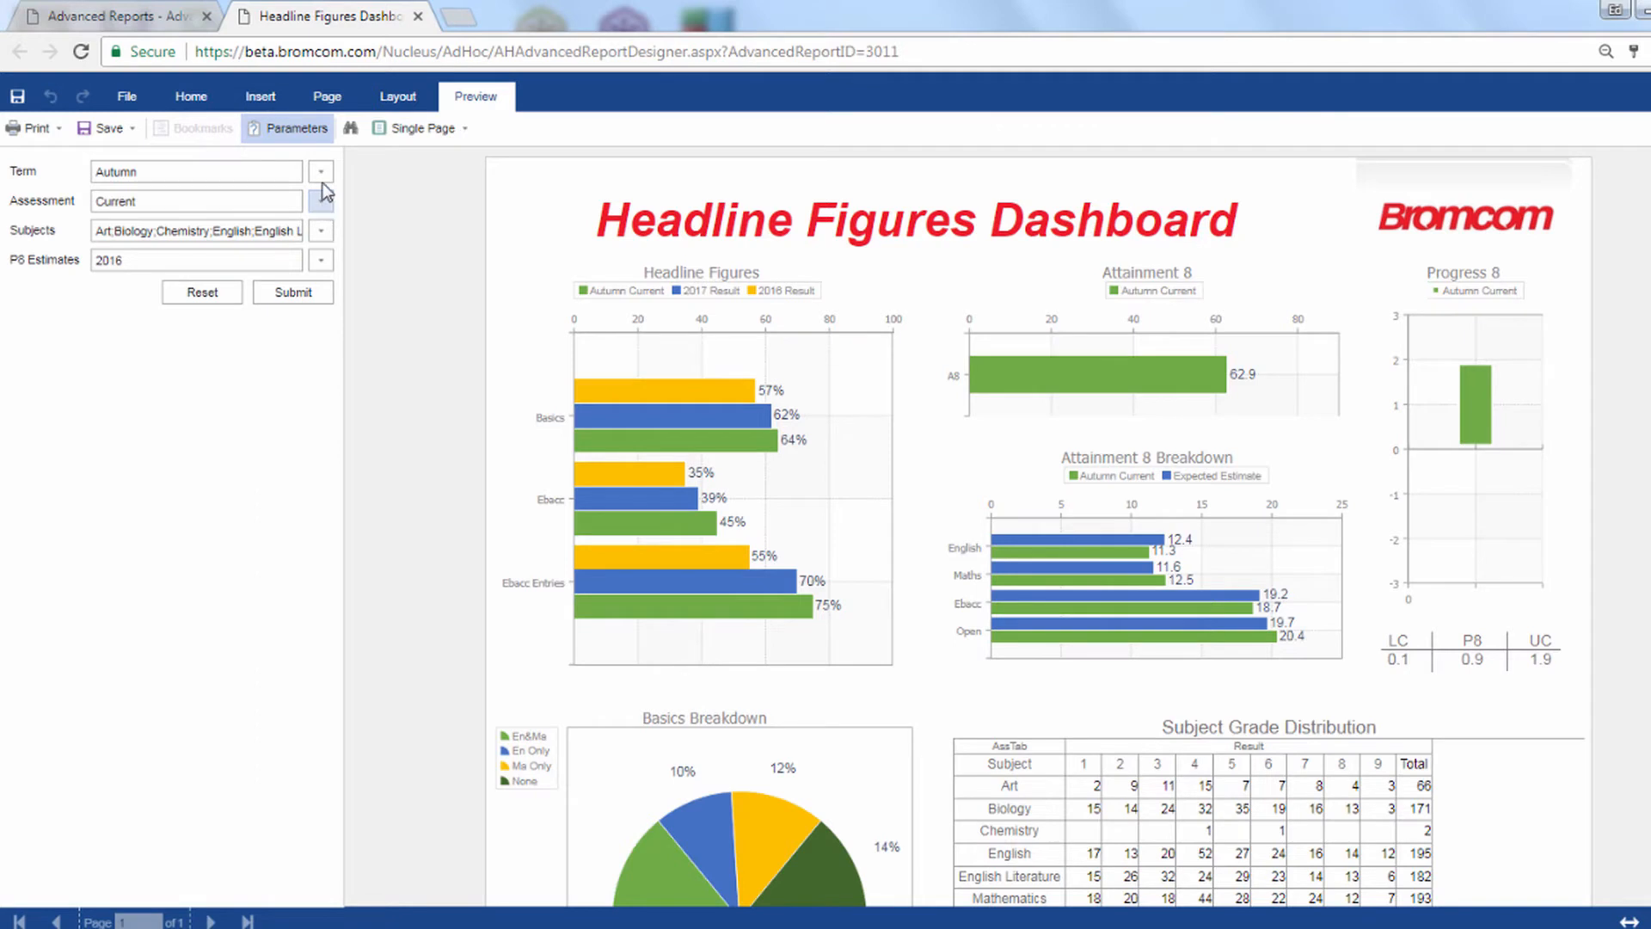
# Rerun the Headline Figures Dashboard for the Spring term with the Predicted assessment
pyautogui.click(322, 175)
pyautogui.click(308, 219)
pyautogui.click(323, 205)
pyautogui.click(294, 251)
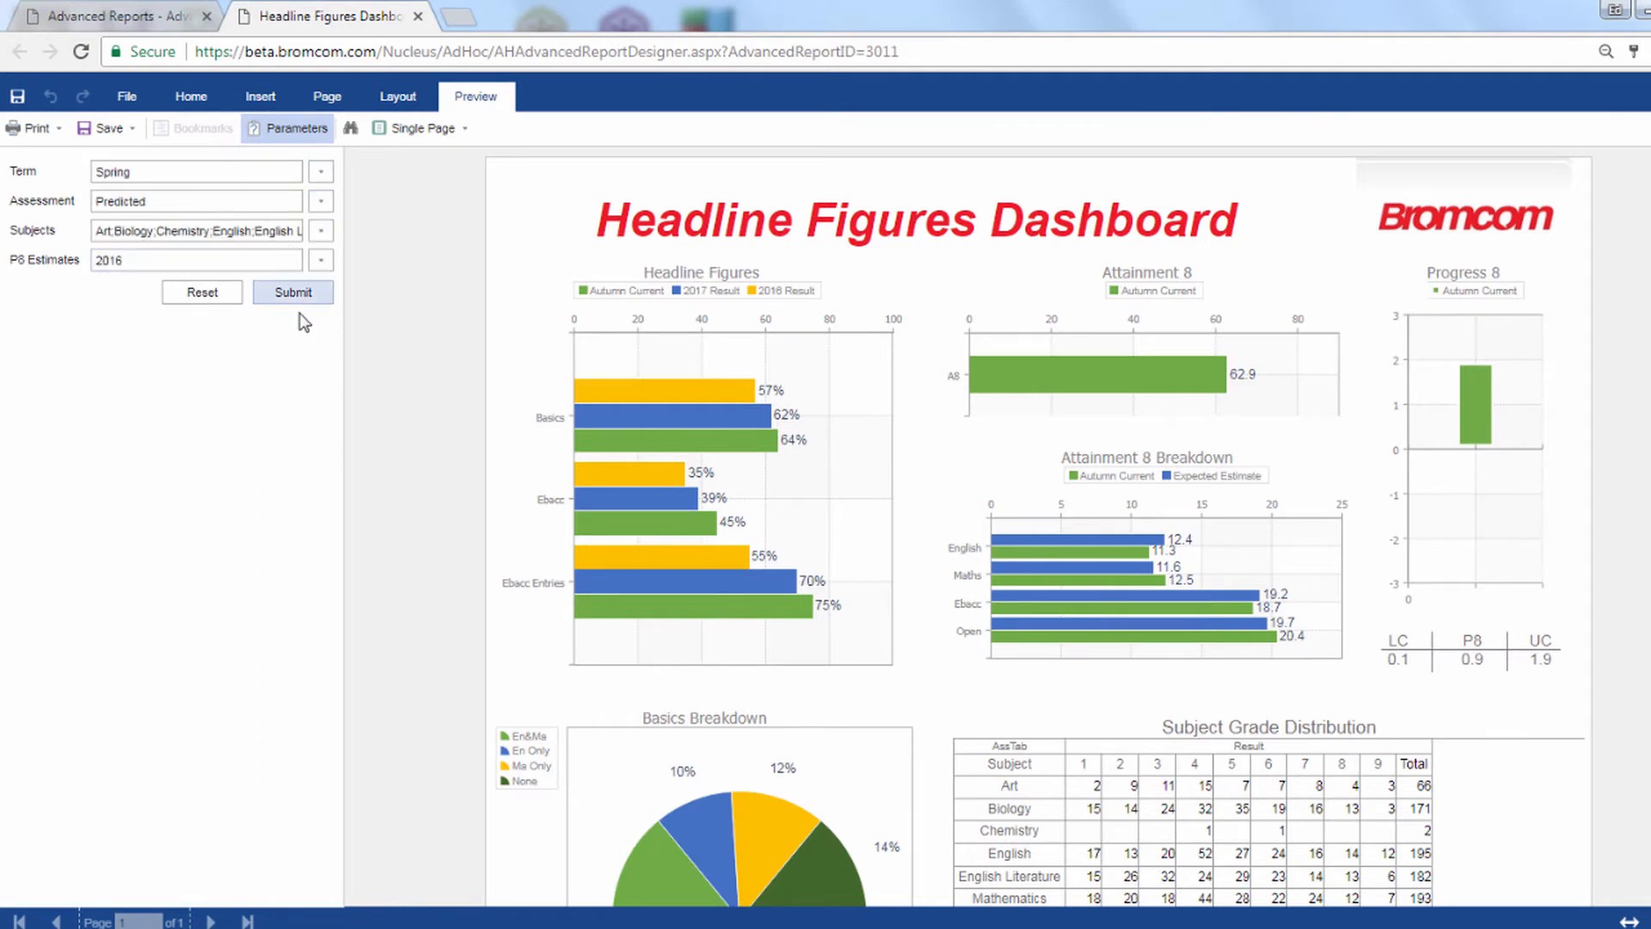
pyautogui.click(292, 294)
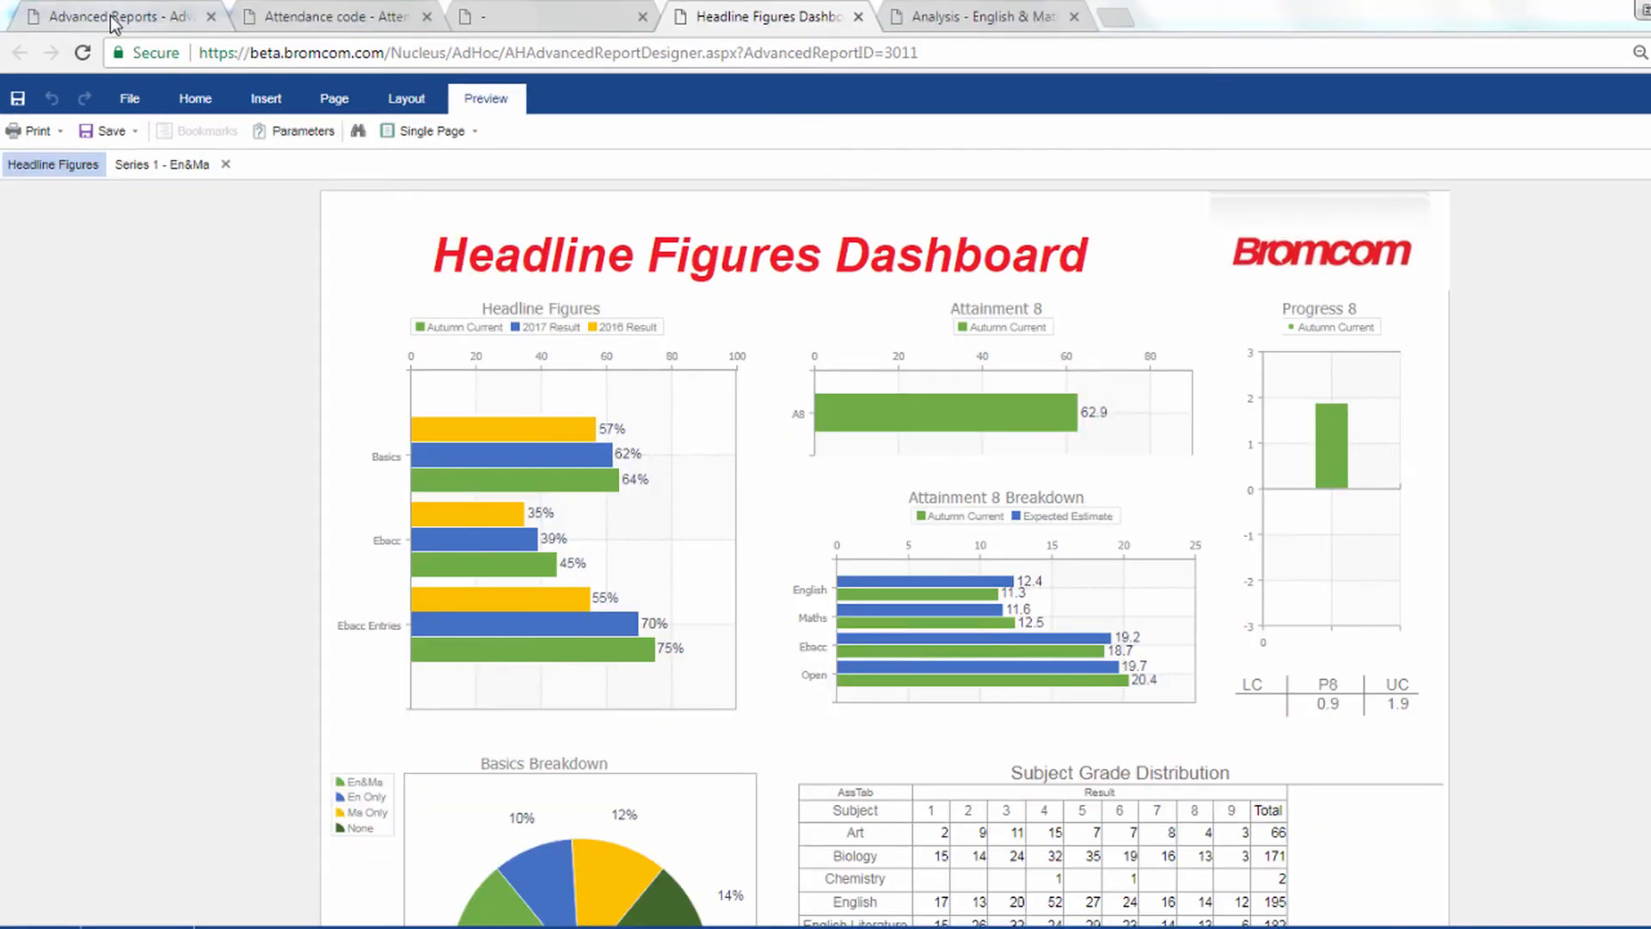
# Show the Advanced Reports list and switch to the open Attendance code page
pyautogui.click(110, 15)
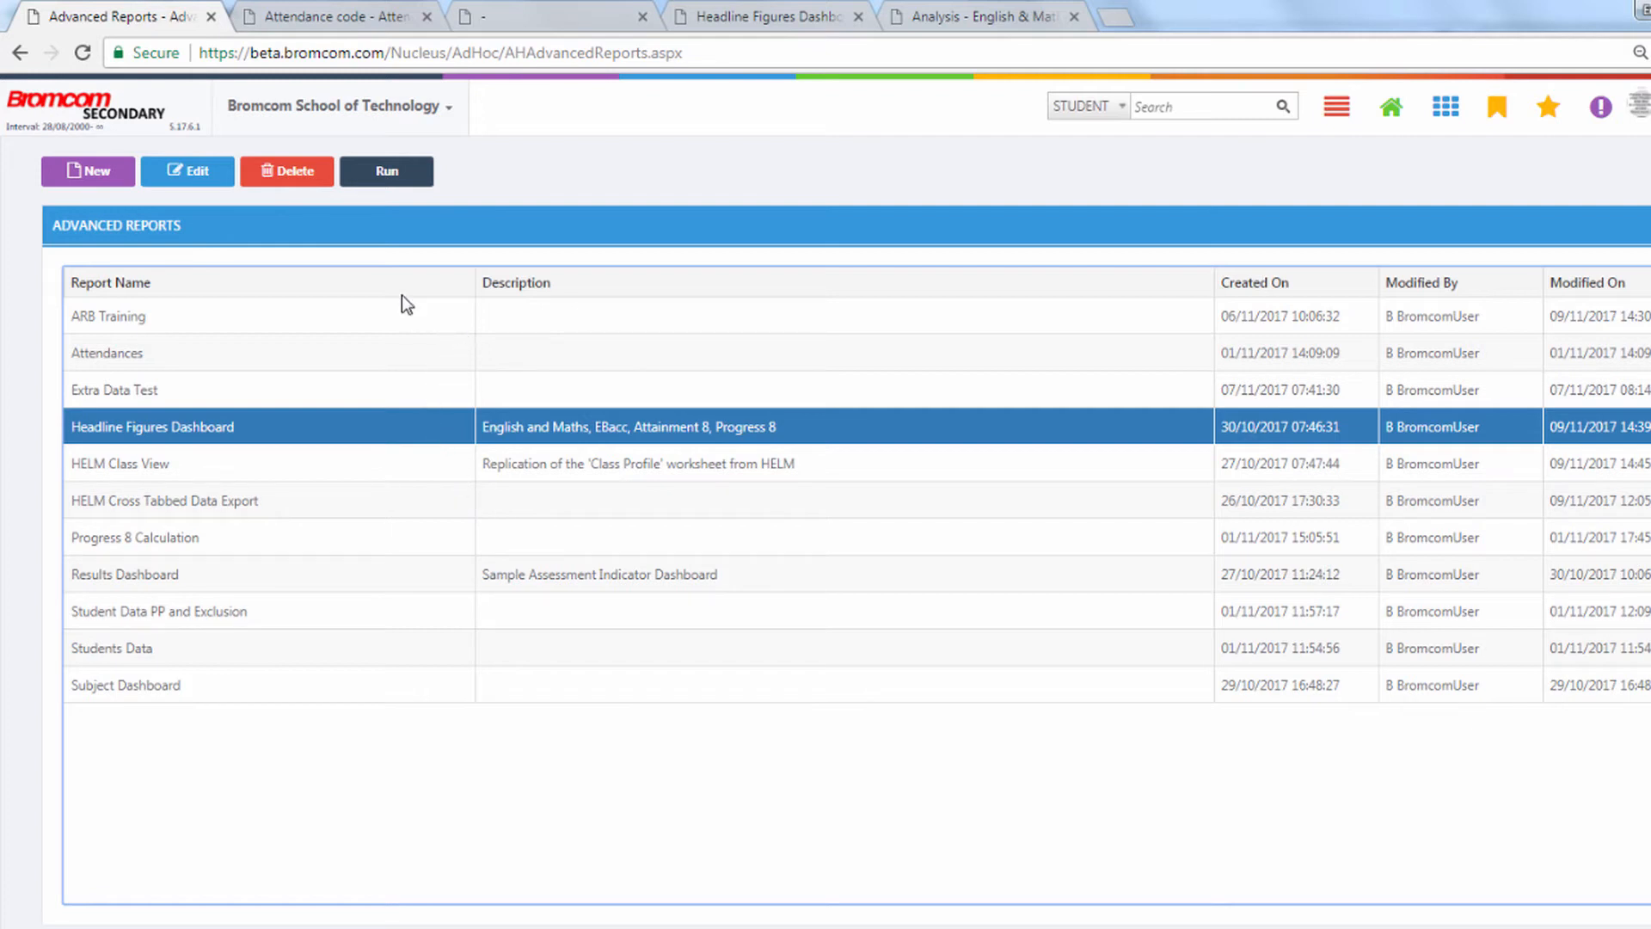
pyautogui.click(305, 19)
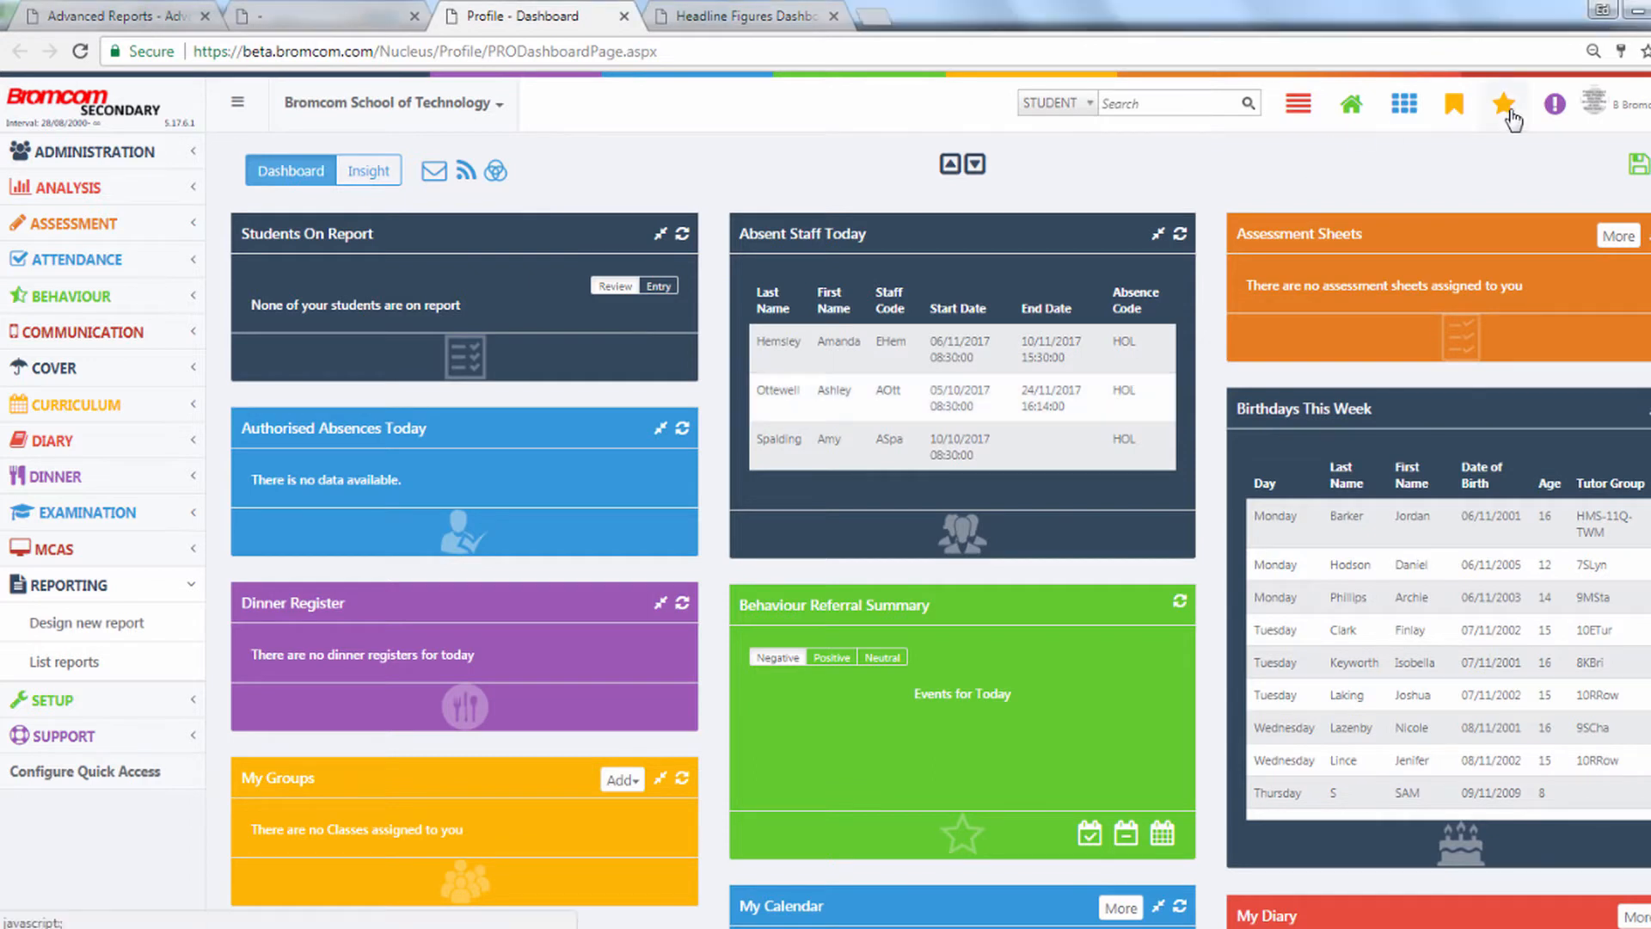
# Open the User Activity report from the favourites on the Profile dashboard
pyautogui.click(1506, 116)
pyautogui.click(1550, 243)
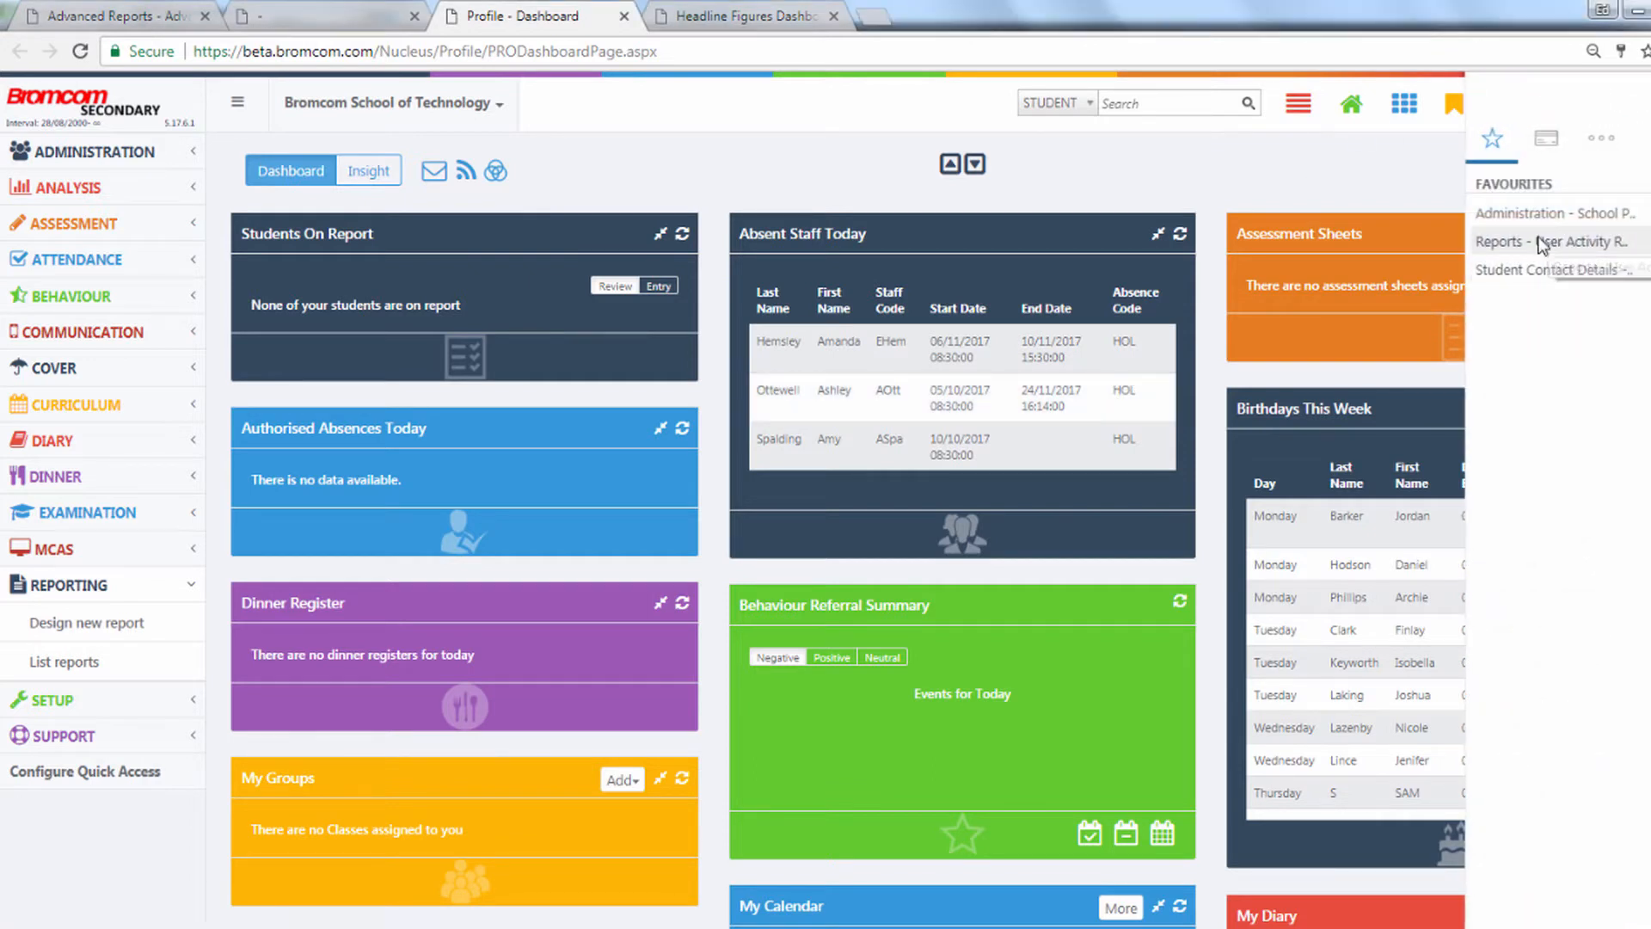